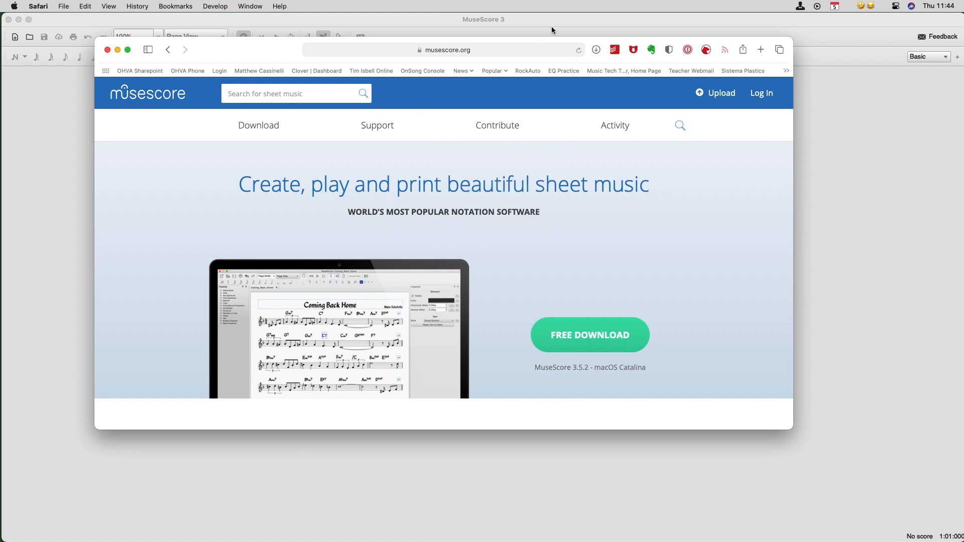
# Download MuseScore 3.5.2 for macOS from musescore.org and close the browser window
pyautogui.click(510, 49)
pyautogui.click(671, 194)
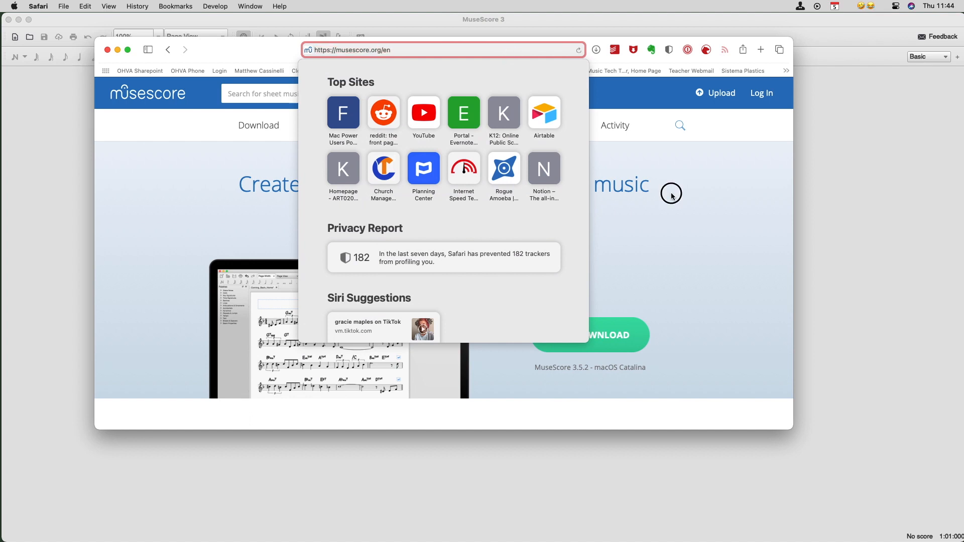
pyautogui.scroll(-2, 492, 251)
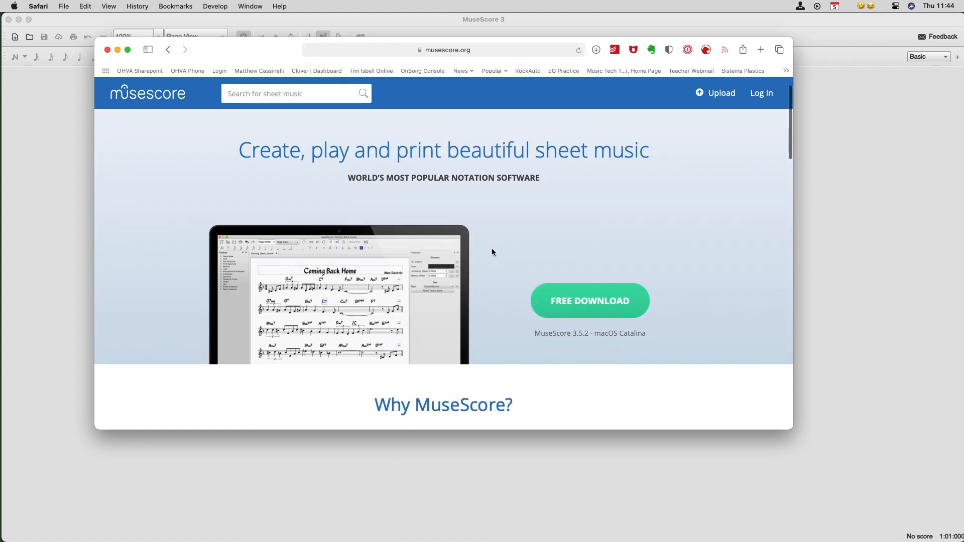
pyautogui.click(571, 308)
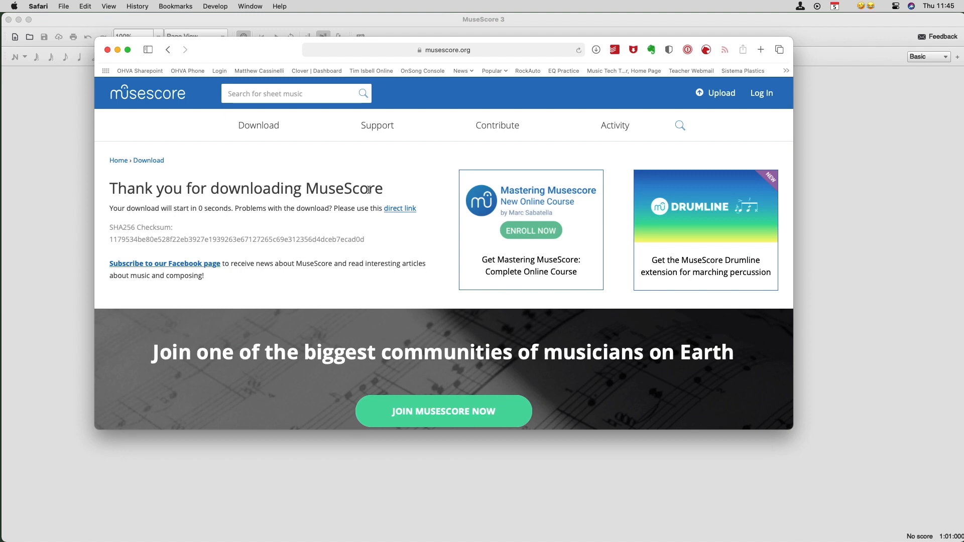
pyautogui.click(107, 50)
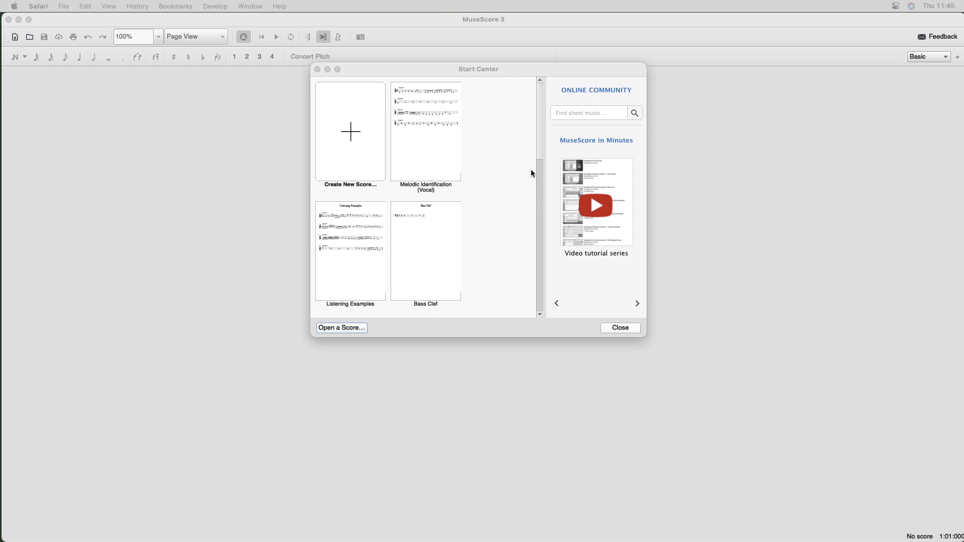
# Look through the recent scores listed in the Start Center
pyautogui.scroll(-2, 538, 148)
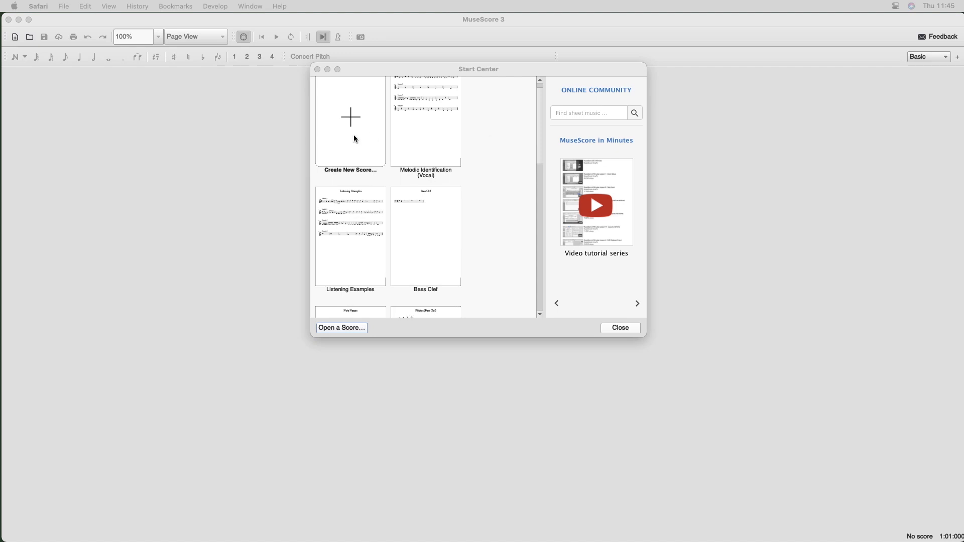
pyautogui.scroll(-5, 451, 173)
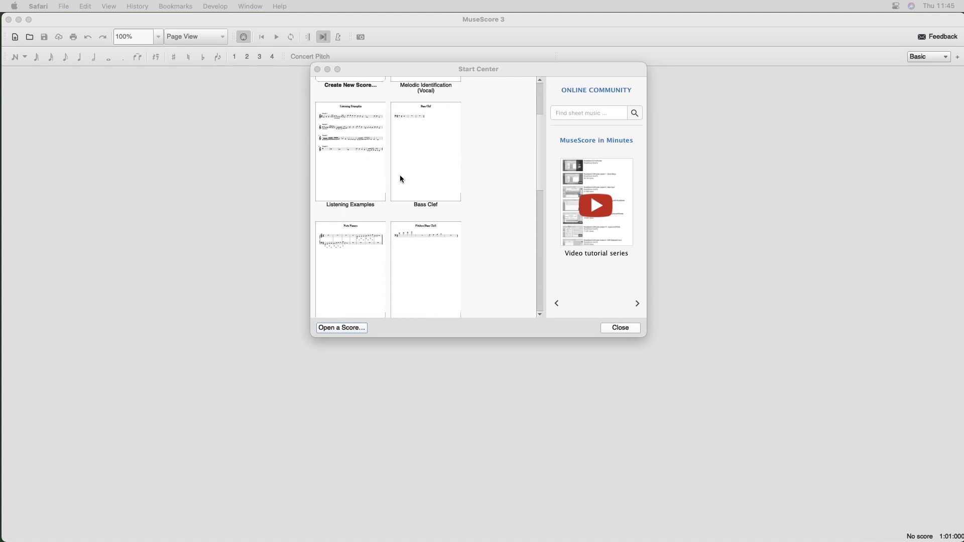
pyautogui.scroll(5, 439, 171)
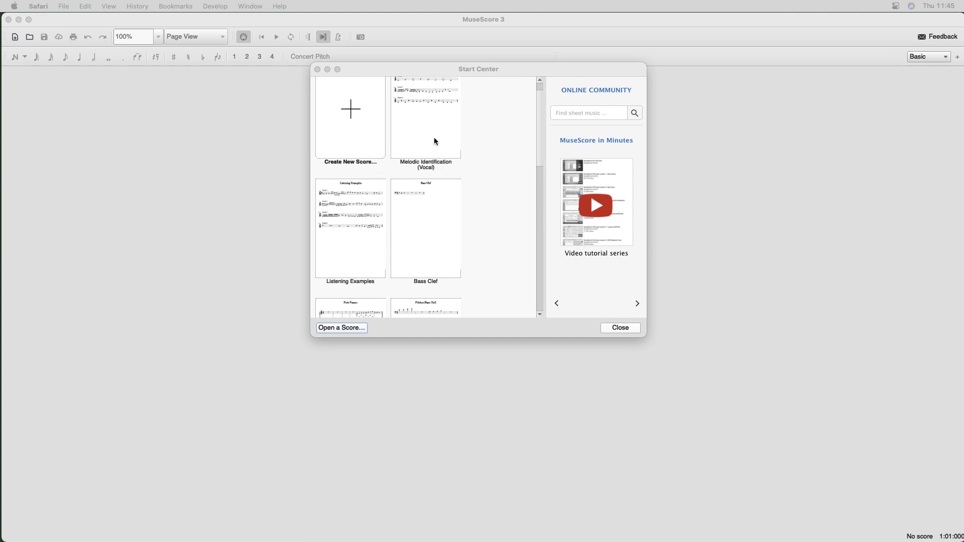
pyautogui.scroll(-1, 413, 205)
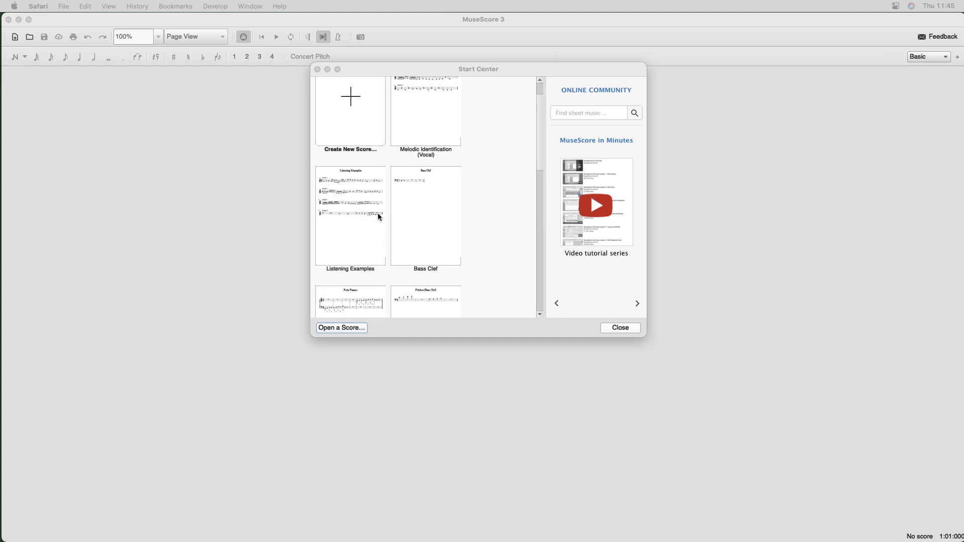
pyautogui.scroll(-6, 379, 217)
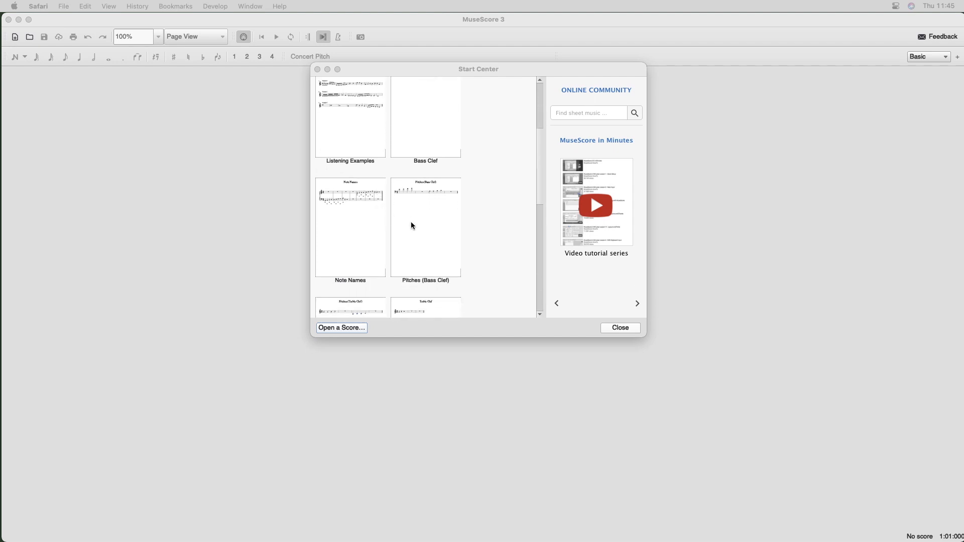
pyautogui.scroll(2, 412, 226)
pyautogui.scroll(-1, 405, 224)
pyautogui.scroll(10, 406, 224)
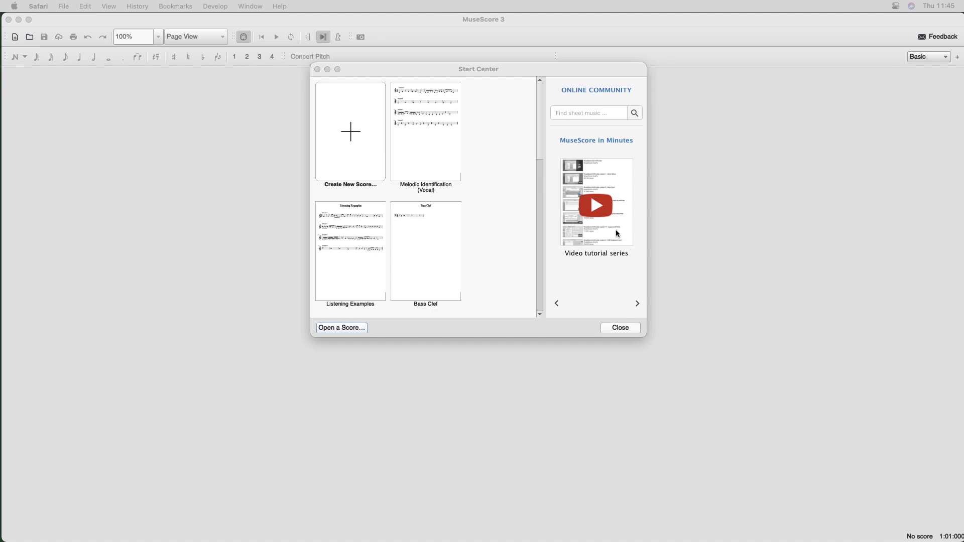
# Browse the featured scores and tutorials of the online community in the Start Center
pyautogui.click(639, 303)
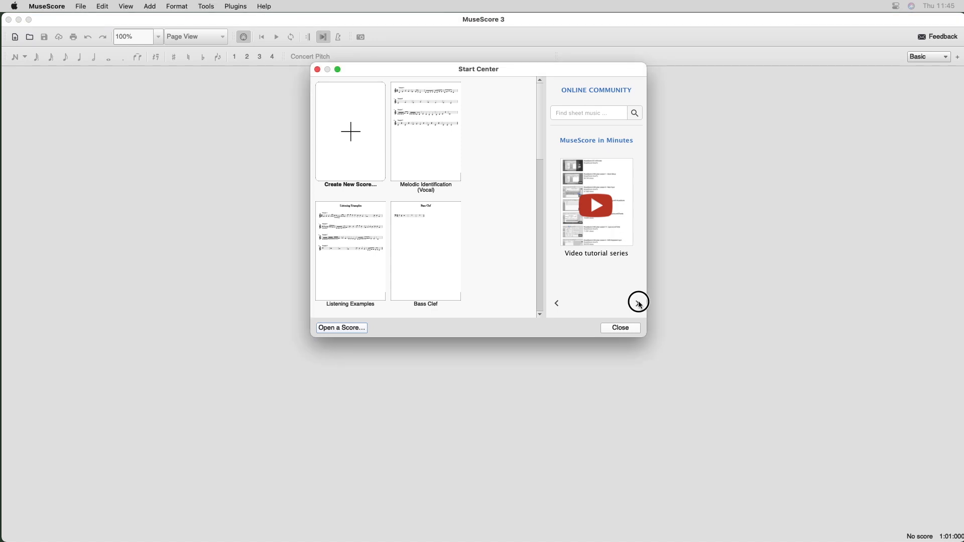
pyautogui.click(639, 304)
pyautogui.click(636, 306)
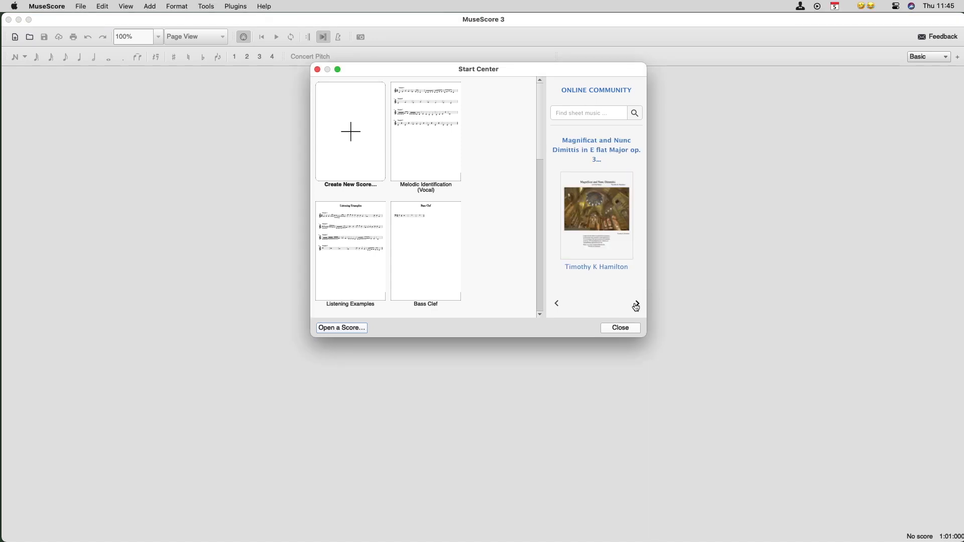
pyautogui.click(637, 305)
pyautogui.click(638, 306)
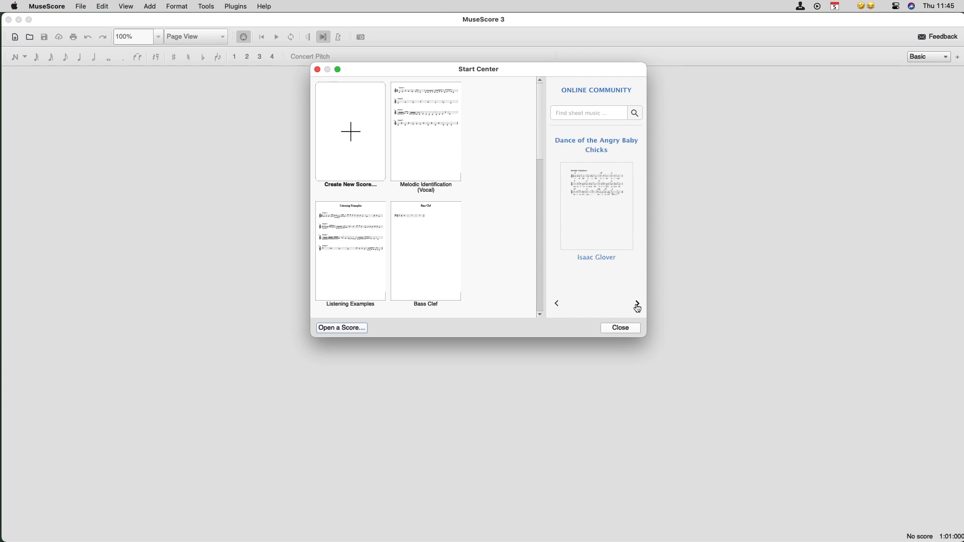
pyautogui.click(637, 305)
pyautogui.click(637, 305)
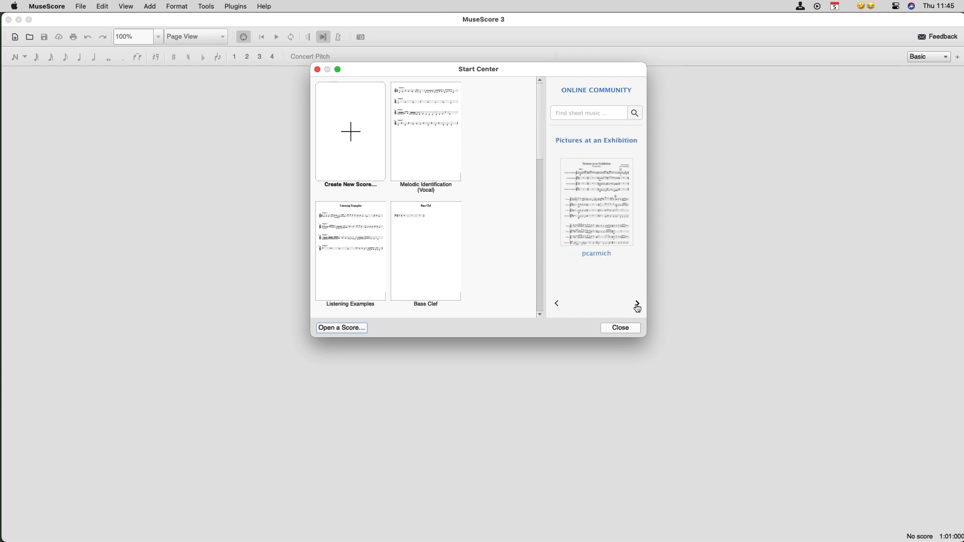
pyautogui.click(637, 305)
pyautogui.click(637, 305)
pyautogui.click(638, 305)
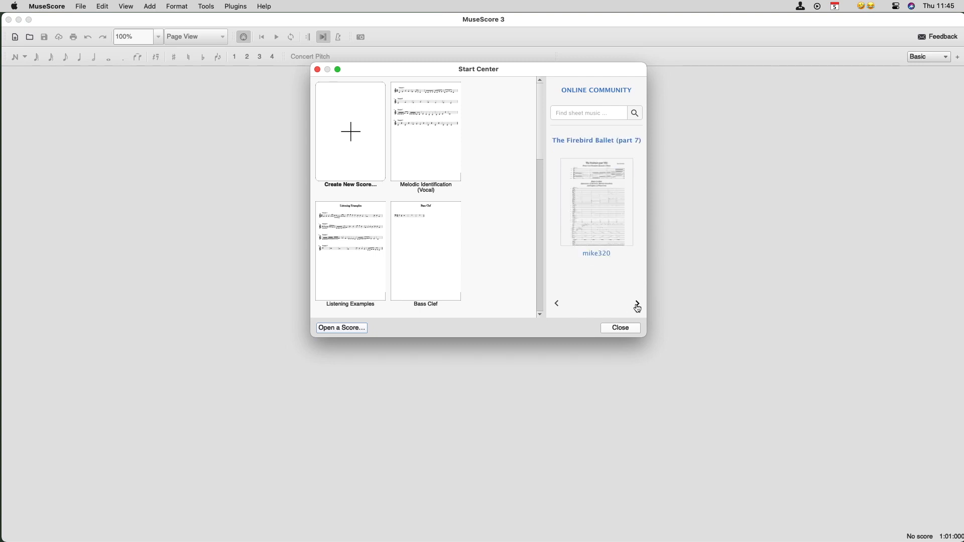
pyautogui.click(637, 305)
pyautogui.click(638, 305)
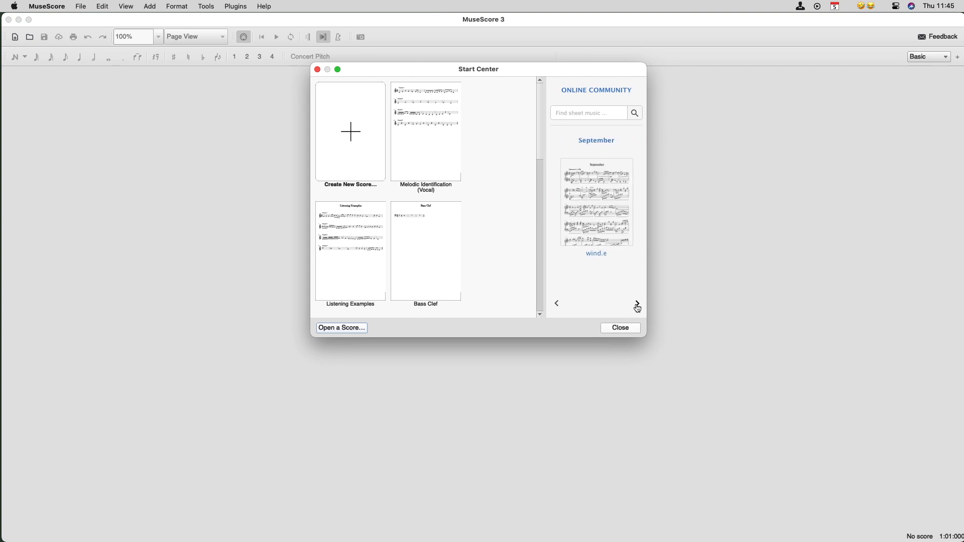
pyautogui.click(638, 305)
pyautogui.click(638, 305)
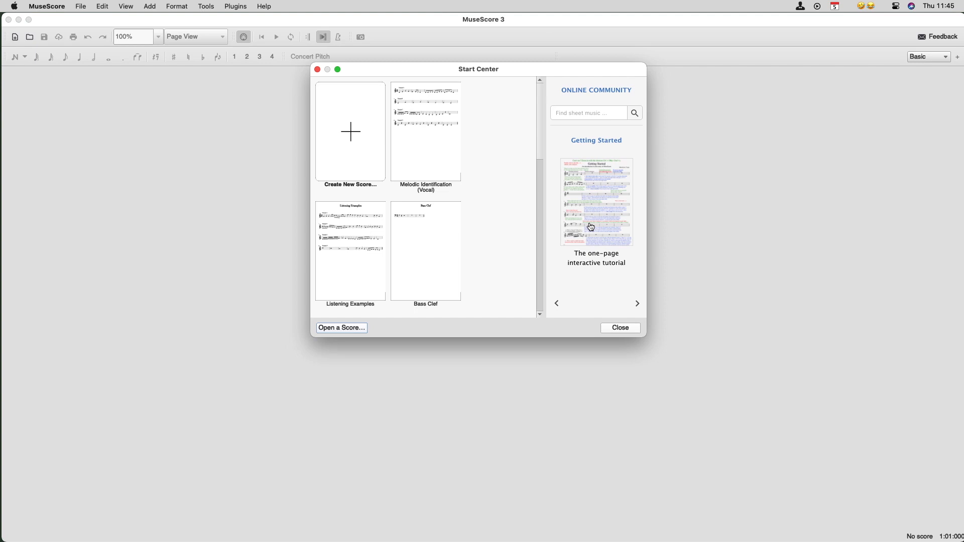
# Close the Start Center, reopen it and show the next online community item
pyautogui.press('Escape')
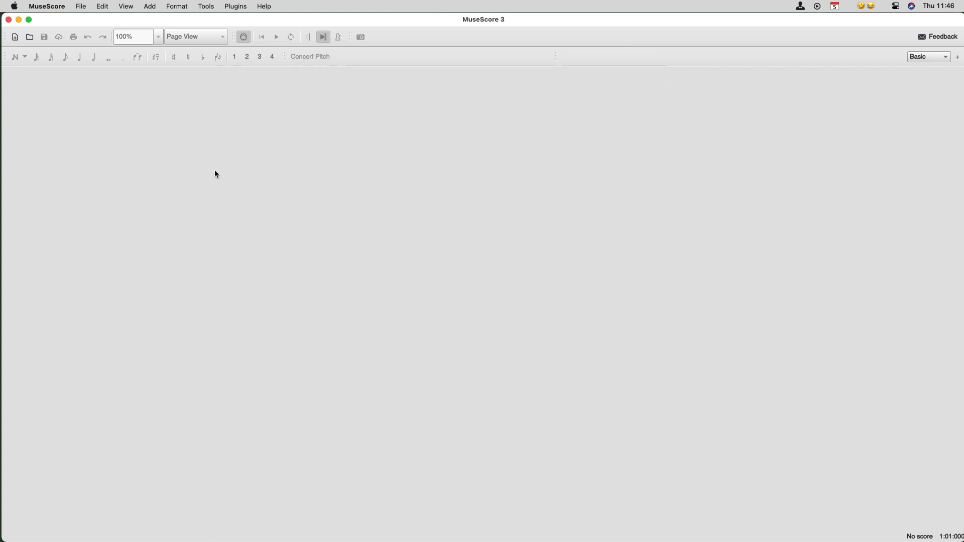
pyautogui.click(177, 10)
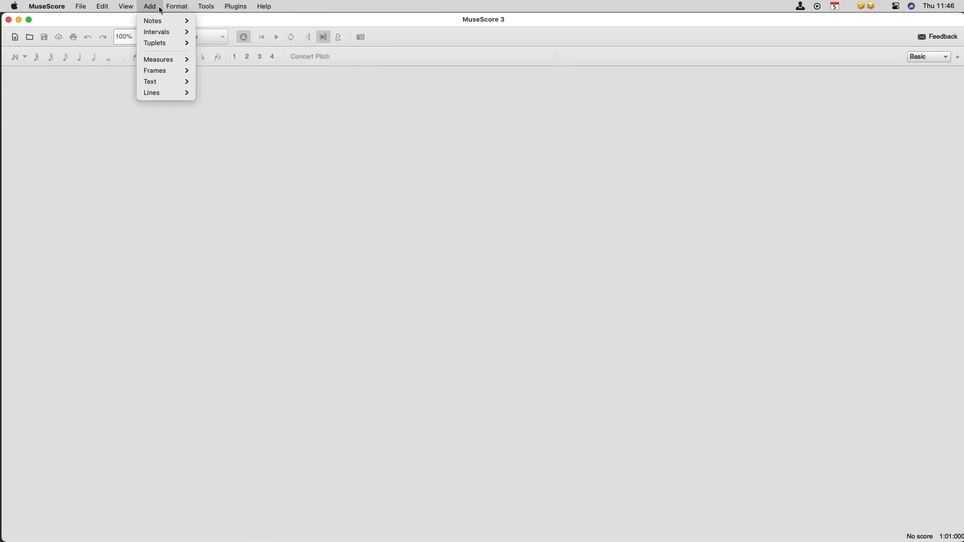
pyautogui.moveTo(137, 9)
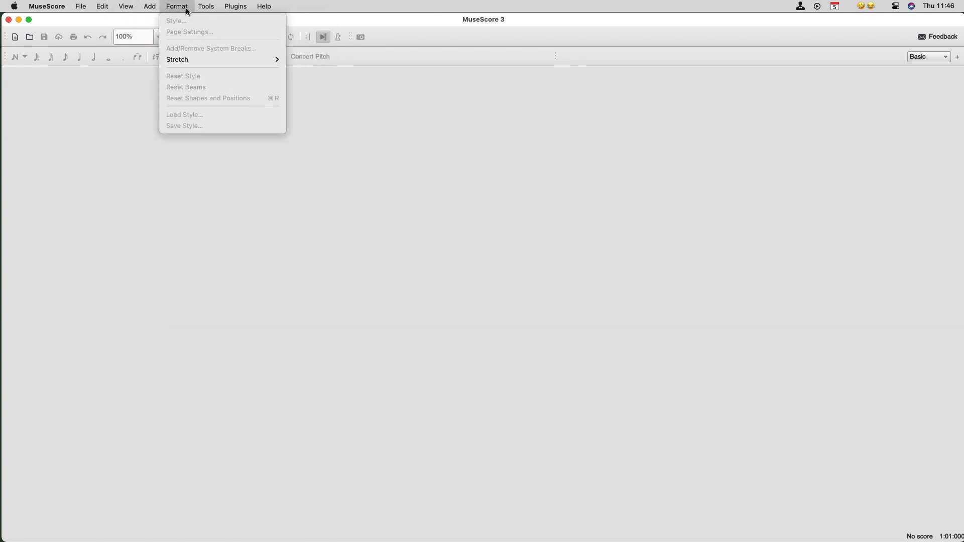
pyautogui.click(95, 21)
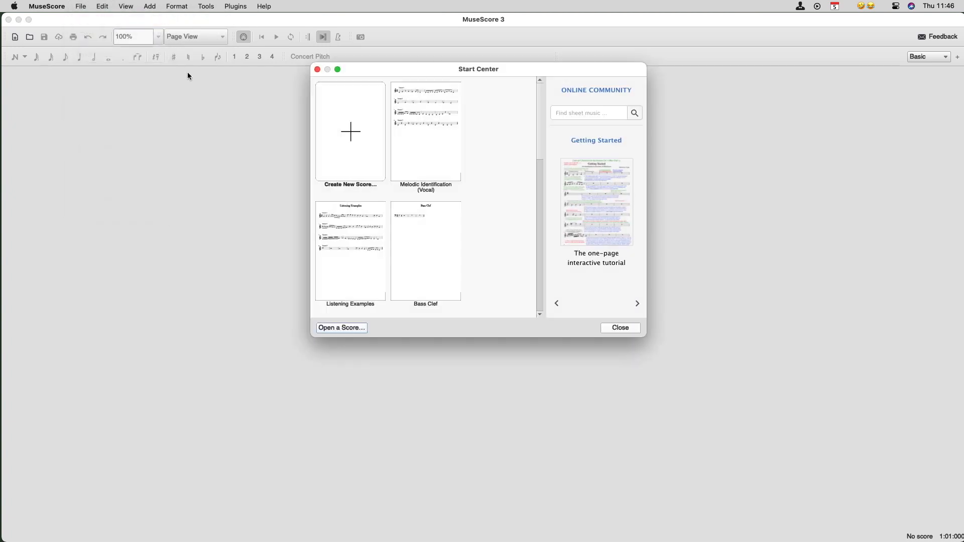
pyautogui.click(637, 305)
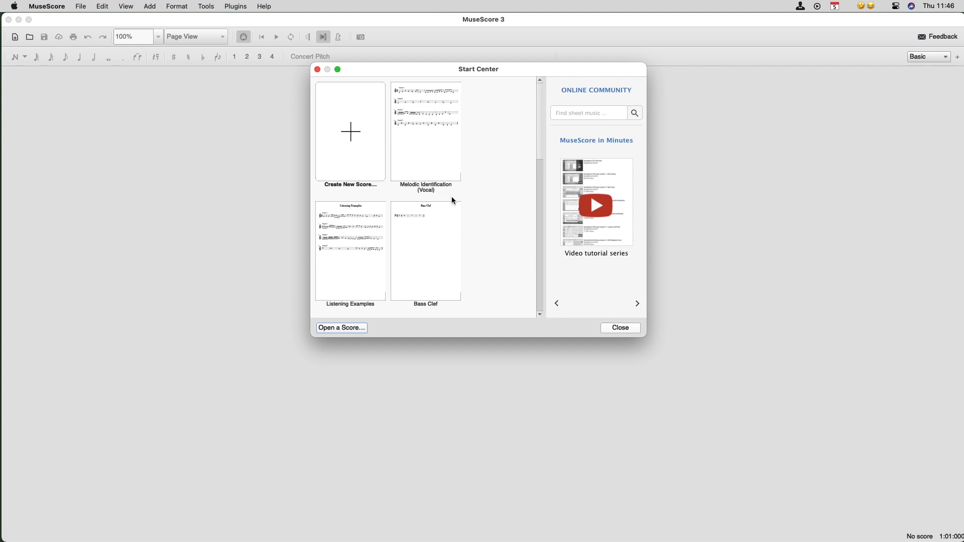
pyautogui.click(351, 133)
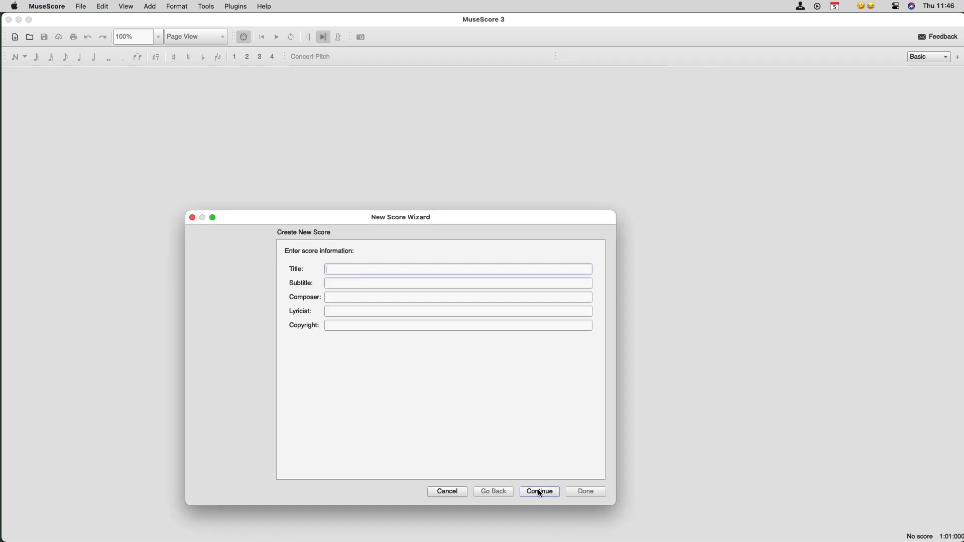
pyautogui.click(442, 492)
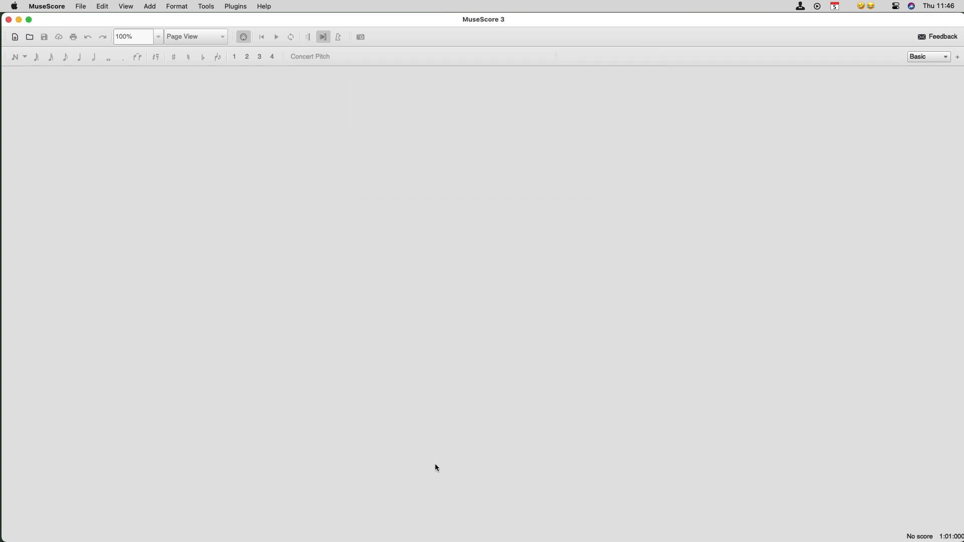
pyautogui.click(81, 7)
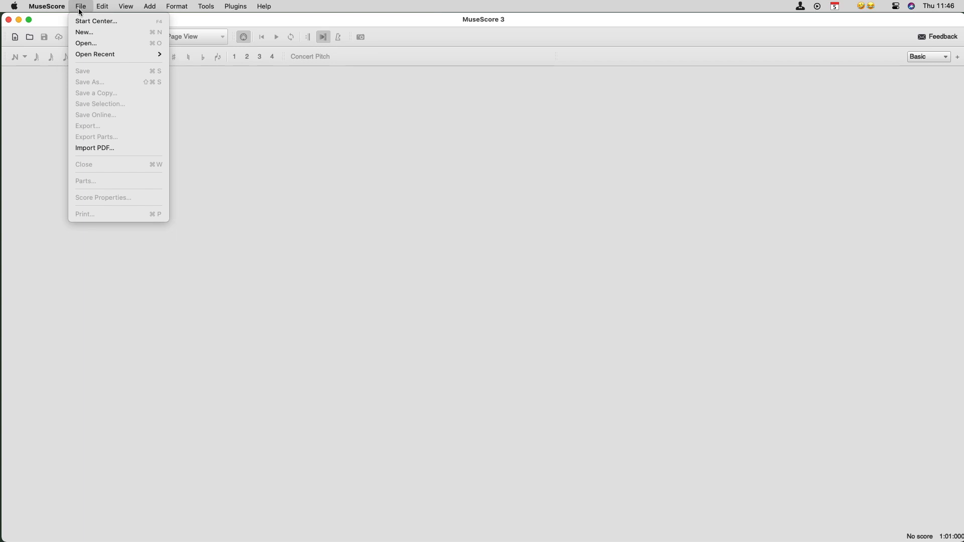
pyautogui.click(89, 33)
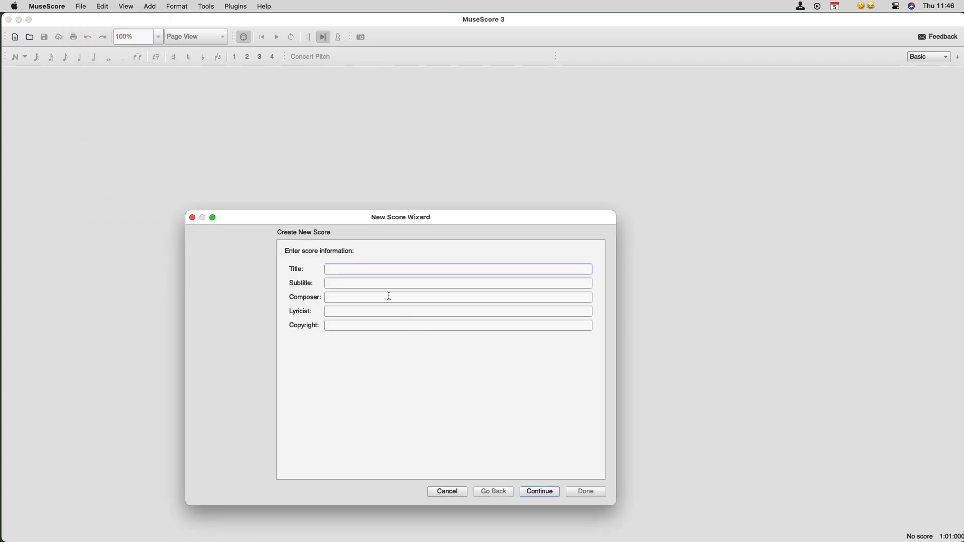
pyautogui.click(449, 491)
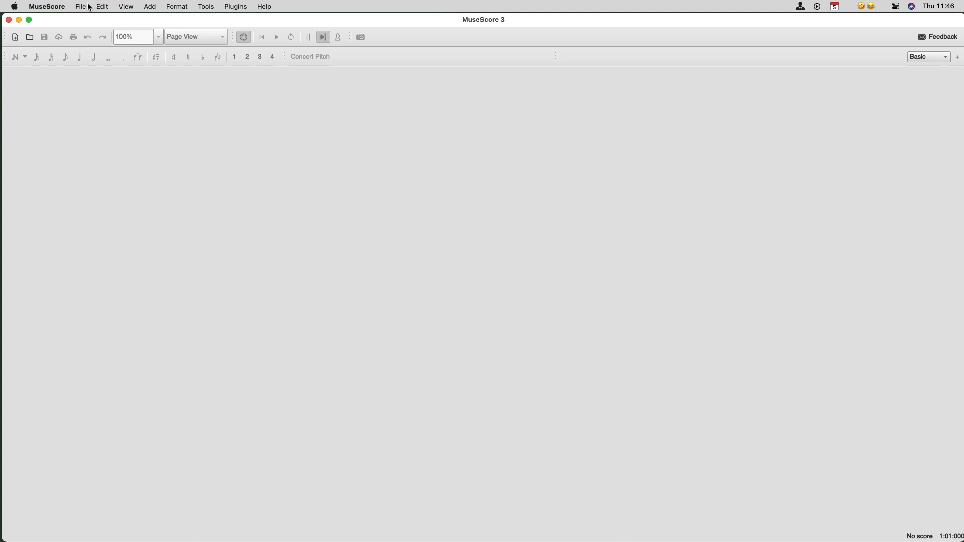
# Create a new score from the Start Center, entering the title Screen Cast, the composer's name and the year 2020 as score information
pyautogui.click(82, 7)
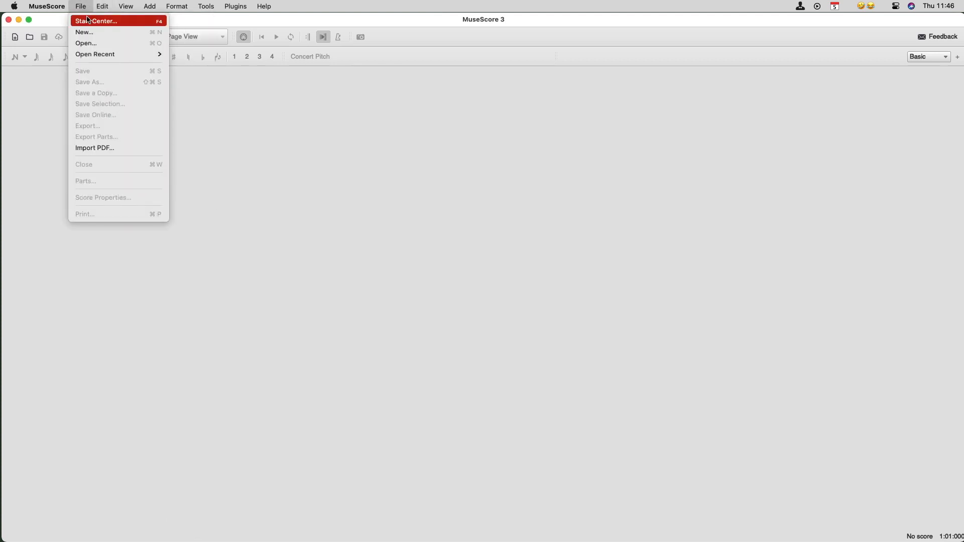
pyautogui.click(96, 21)
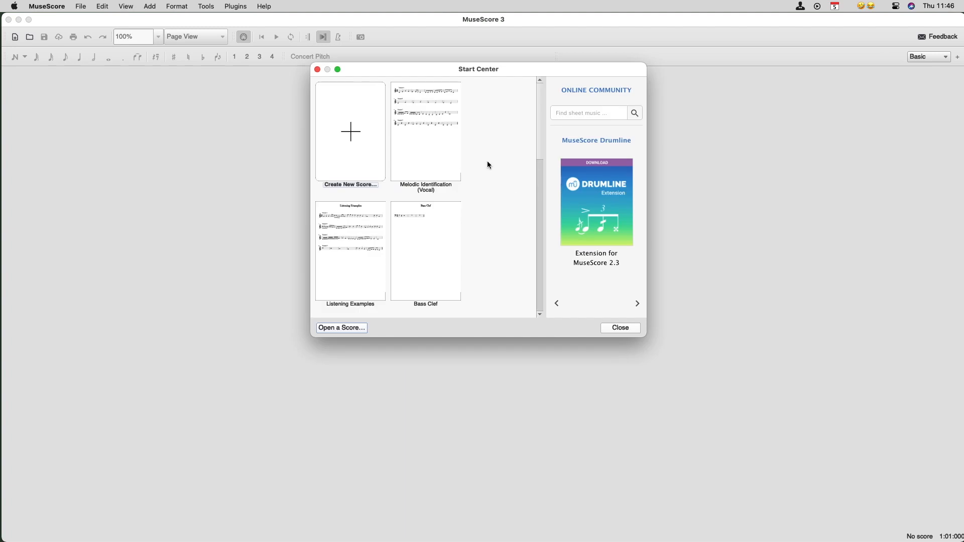
pyautogui.click(349, 144)
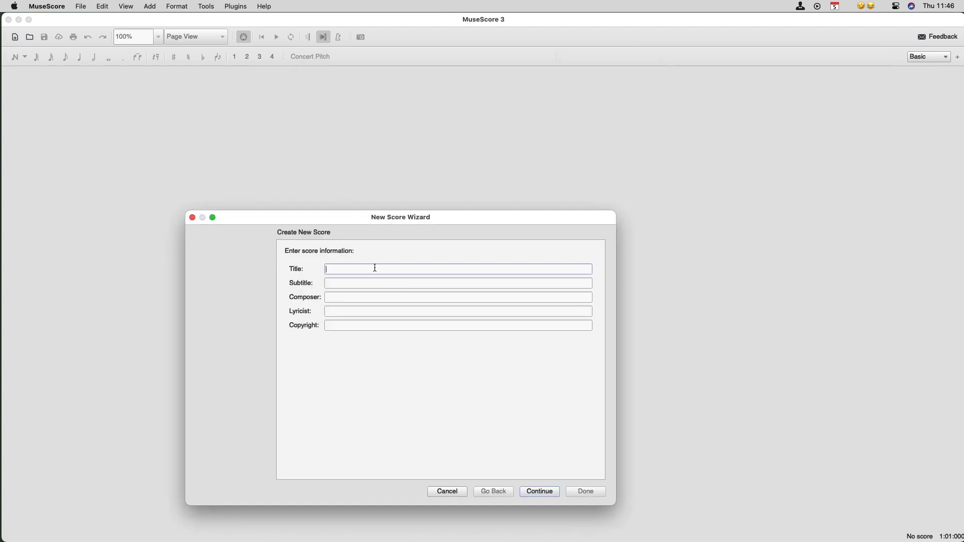
pyautogui.write('Screen Cast')
pyautogui.press('Tab')
pyautogui.press('Tab')
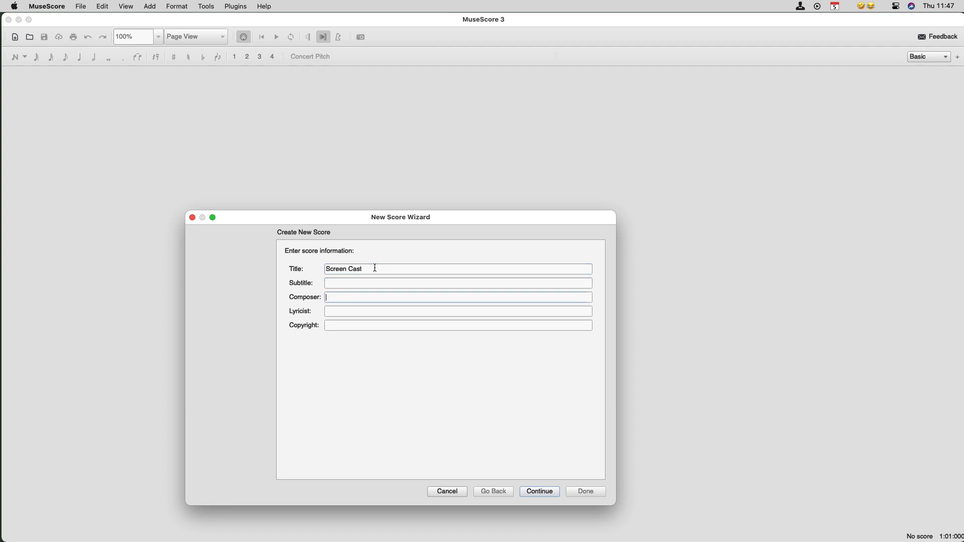
pyautogui.write('Jeremy England')
pyautogui.press('Tab')
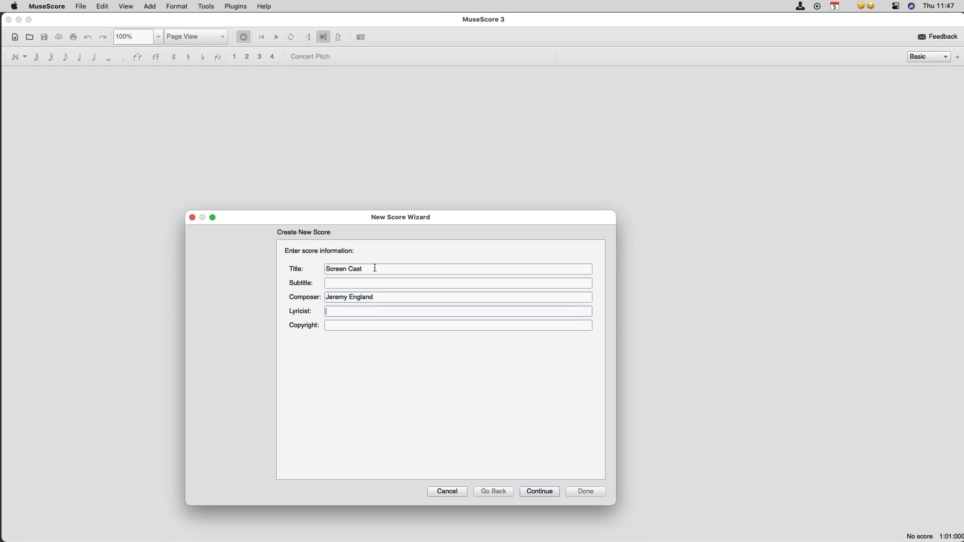
pyautogui.write('2020')
pyautogui.click(539, 490)
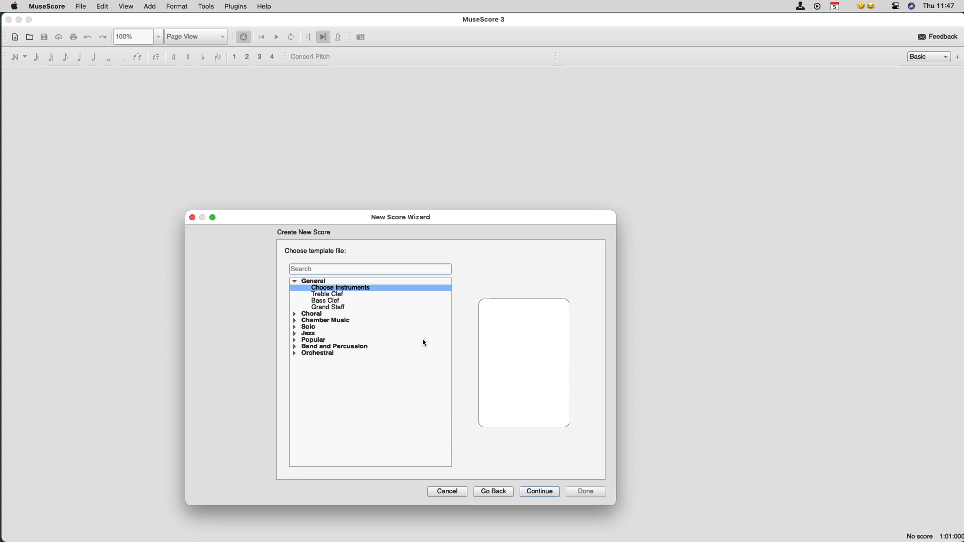
# Preview the Treble Clef, Bass Clef and Grand Staff templates in the General category
pyautogui.click(372, 295)
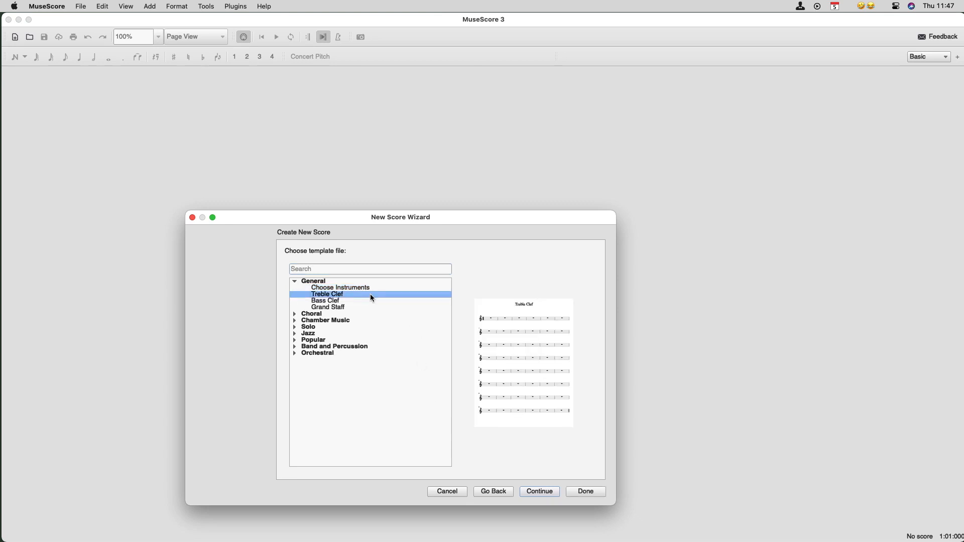
pyautogui.click(369, 299)
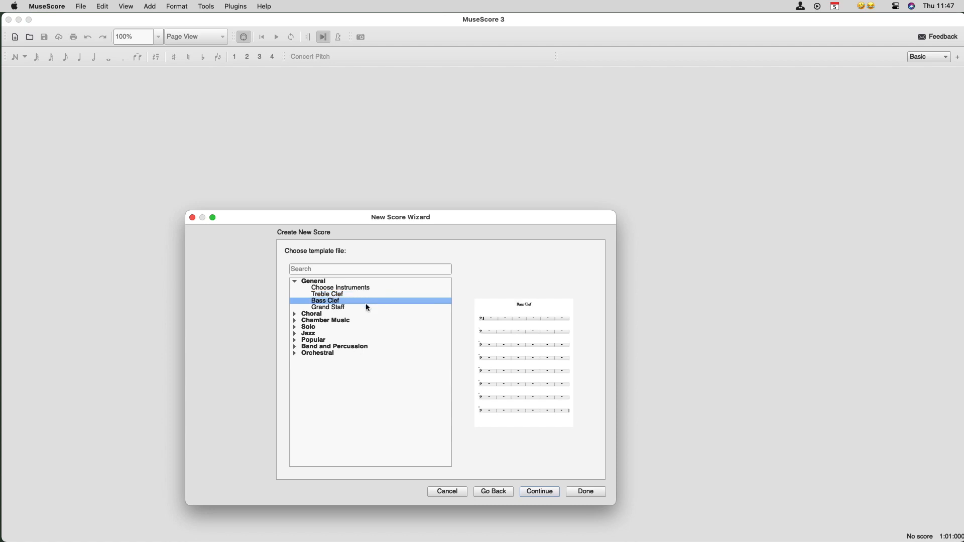
pyautogui.click(368, 307)
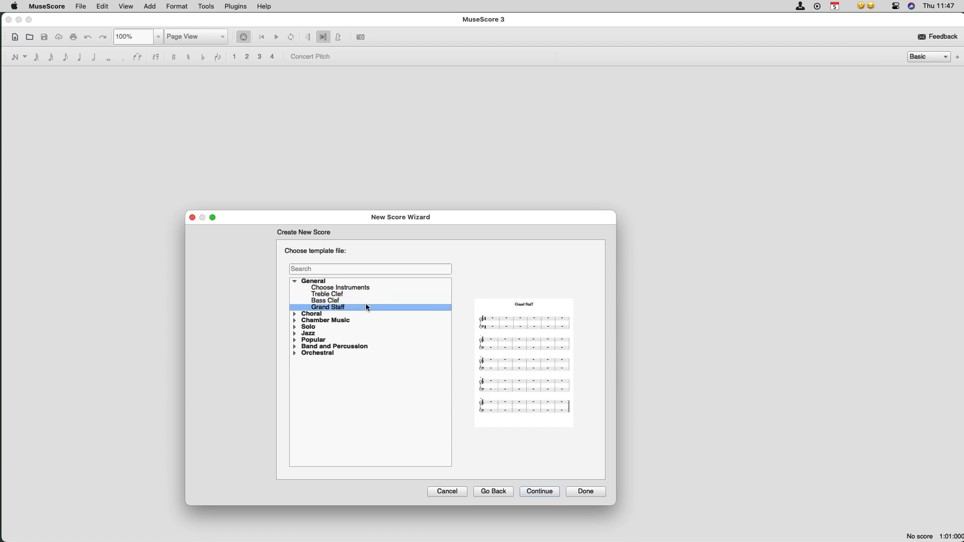
# Expand all the collapsed template categories, from Orchestral up to Choral, to show the templates they contain
pyautogui.click(295, 353)
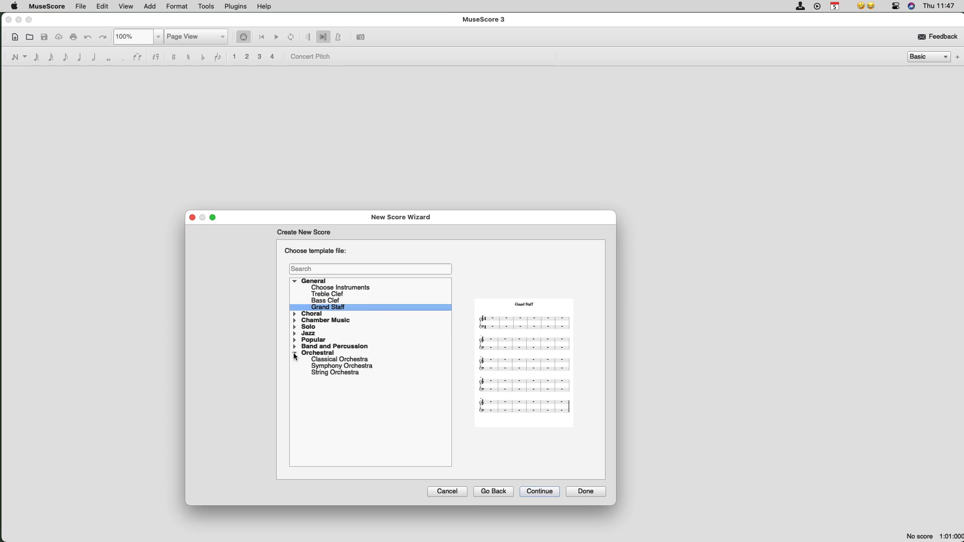
pyautogui.click(294, 347)
pyautogui.click(294, 340)
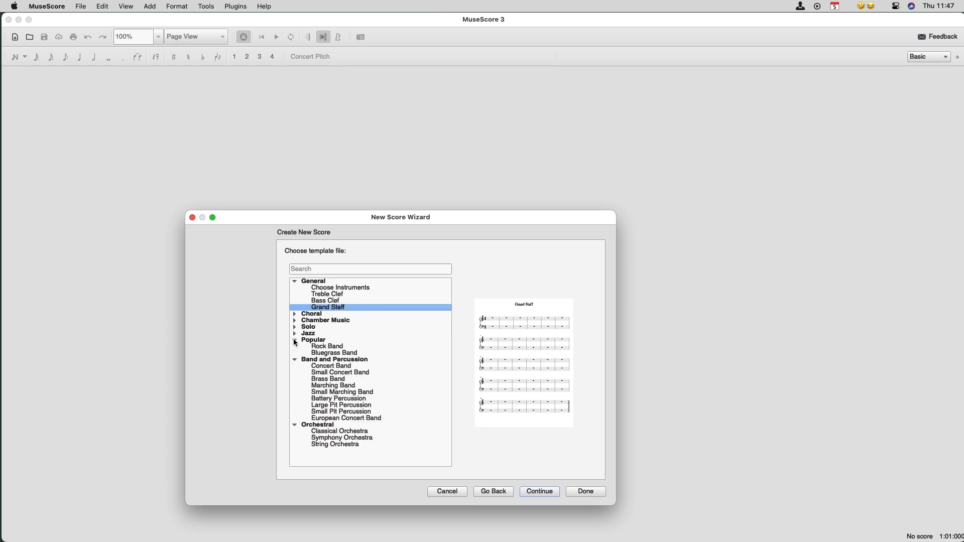
pyautogui.click(295, 334)
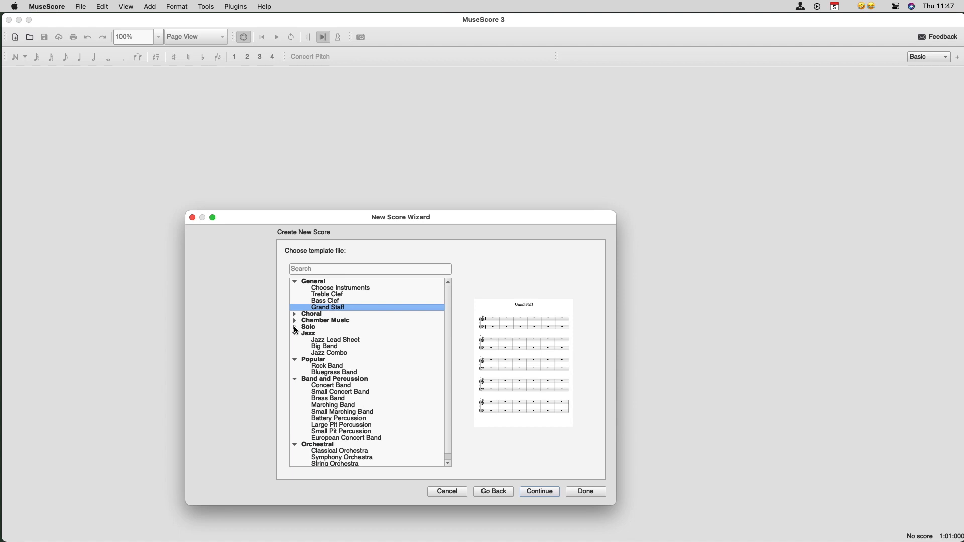
pyautogui.click(295, 326)
pyautogui.click(295, 321)
pyautogui.click(295, 314)
pyautogui.scroll(-2, 307, 342)
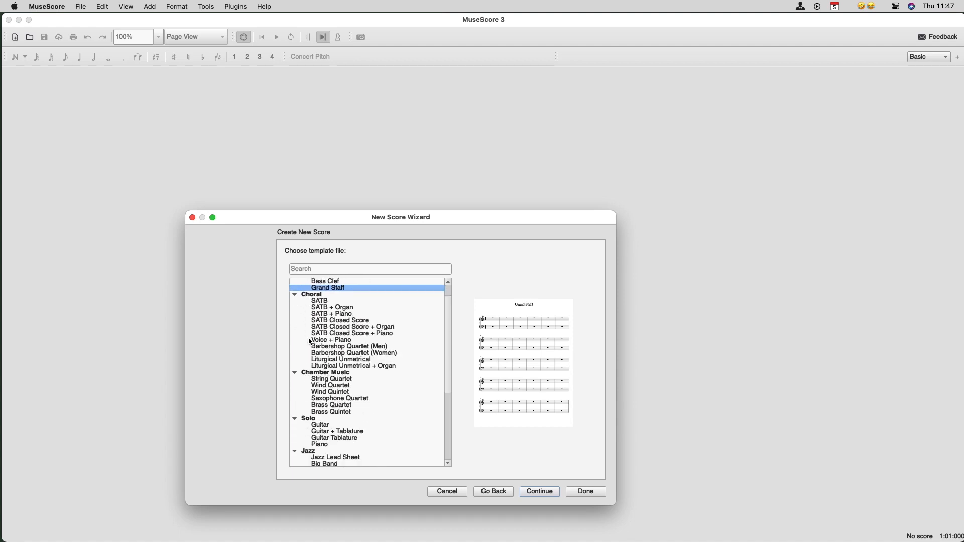
# Preview several choral templates, including SATB Closed Score + Piano, Barbershop Quartet (Men) and Liturgical Unmetrical
pyautogui.click(324, 314)
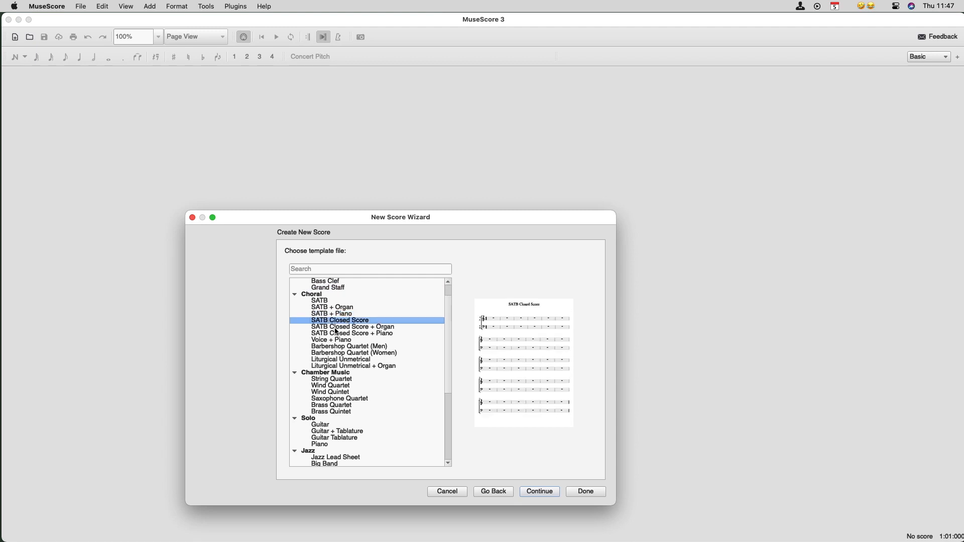
pyautogui.click(337, 328)
pyautogui.click(335, 334)
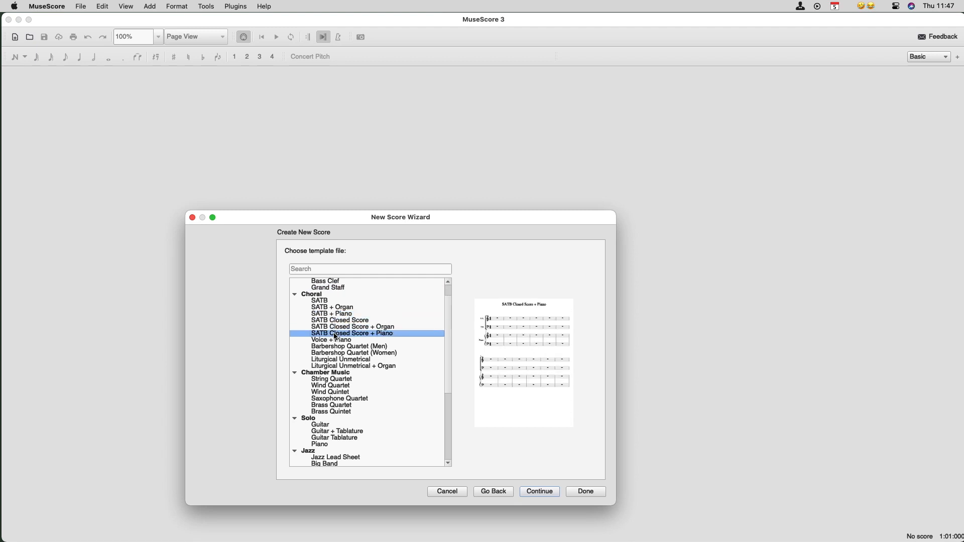
pyautogui.scroll(-1, 337, 347)
pyautogui.click(336, 334)
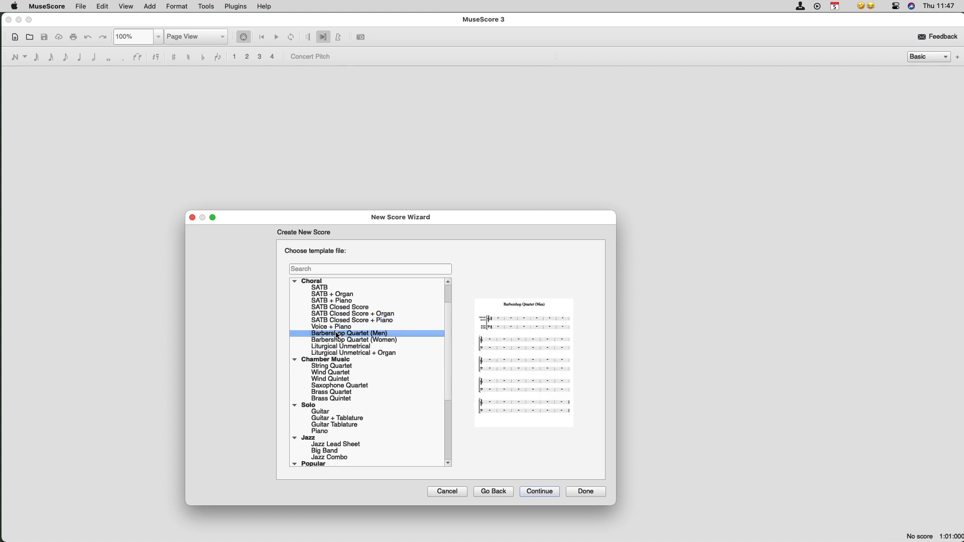
pyautogui.scroll(-2, 342, 368)
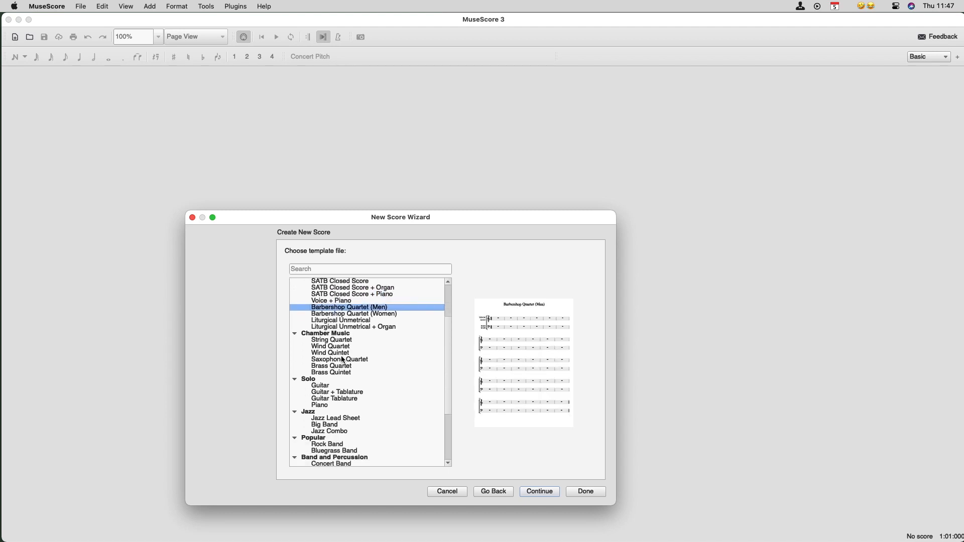
pyautogui.click(343, 320)
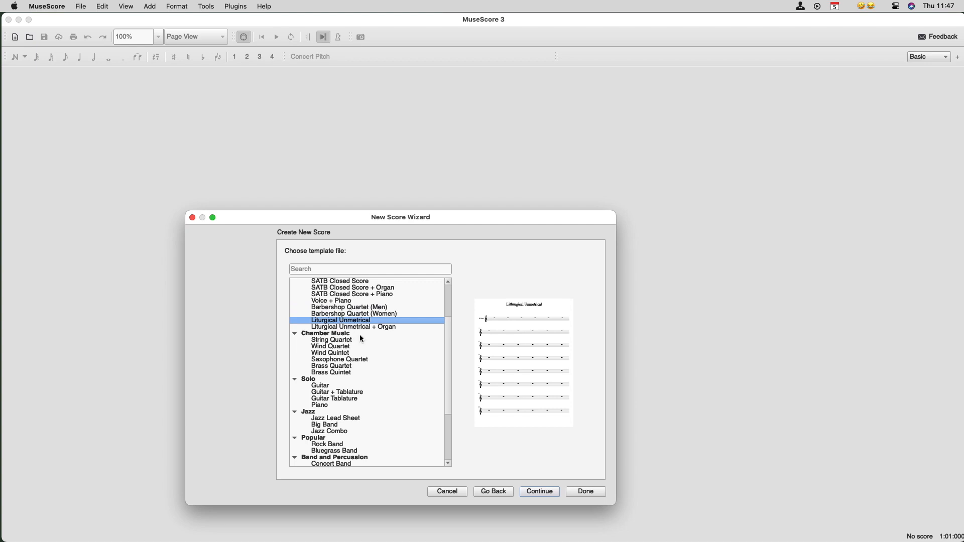
pyautogui.scroll(-6, 361, 340)
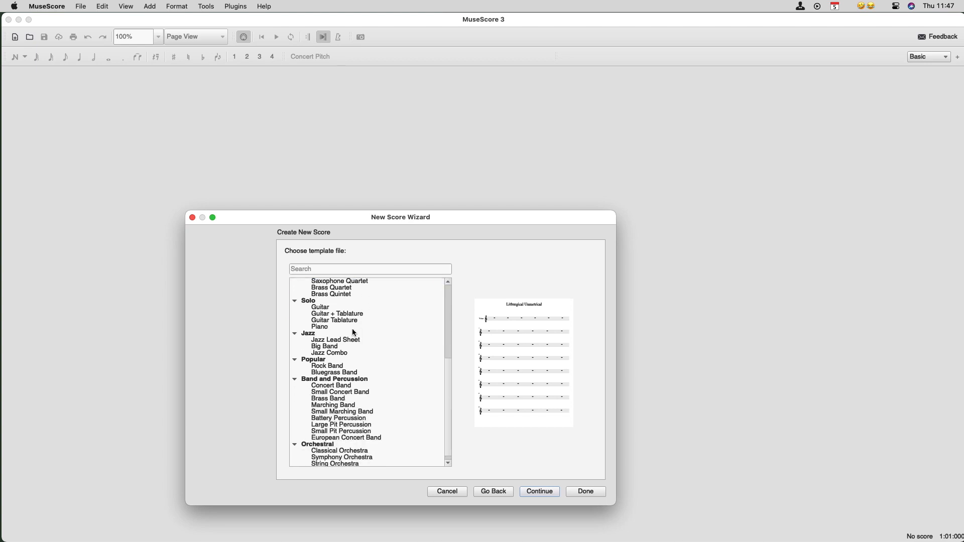
# Preview the Guitar Tablature, Rock Band, Classical Orchestra and Symphony Orchestra templates
pyautogui.click(351, 321)
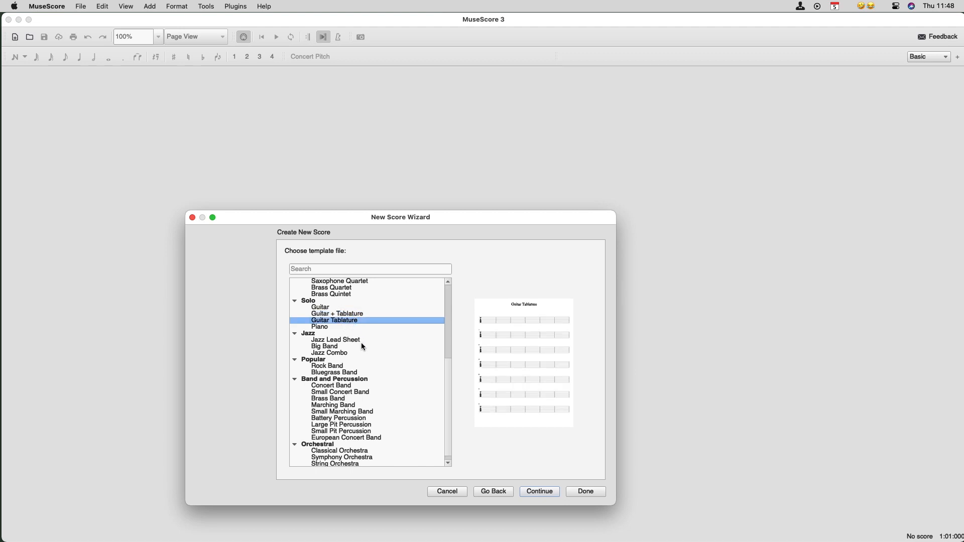
pyautogui.scroll(-1, 363, 348)
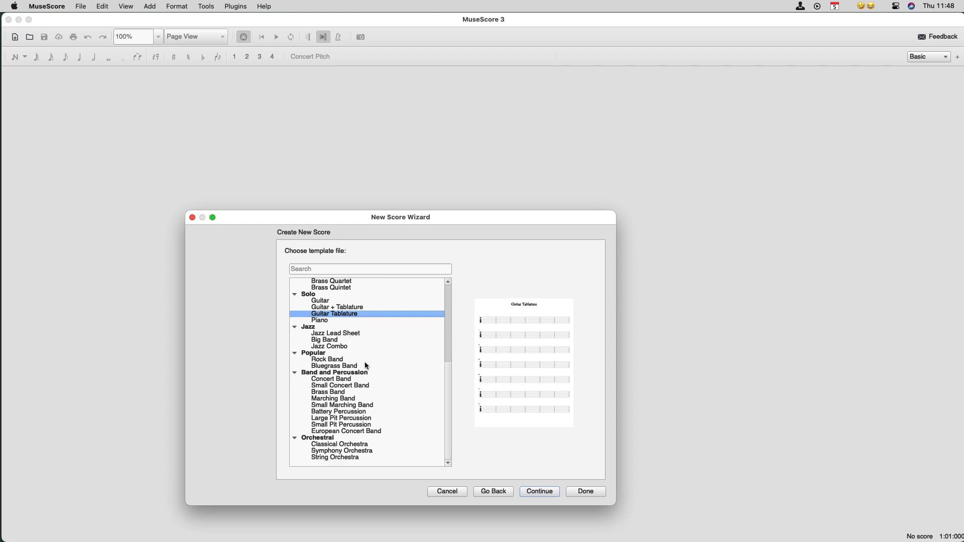
pyautogui.click(356, 360)
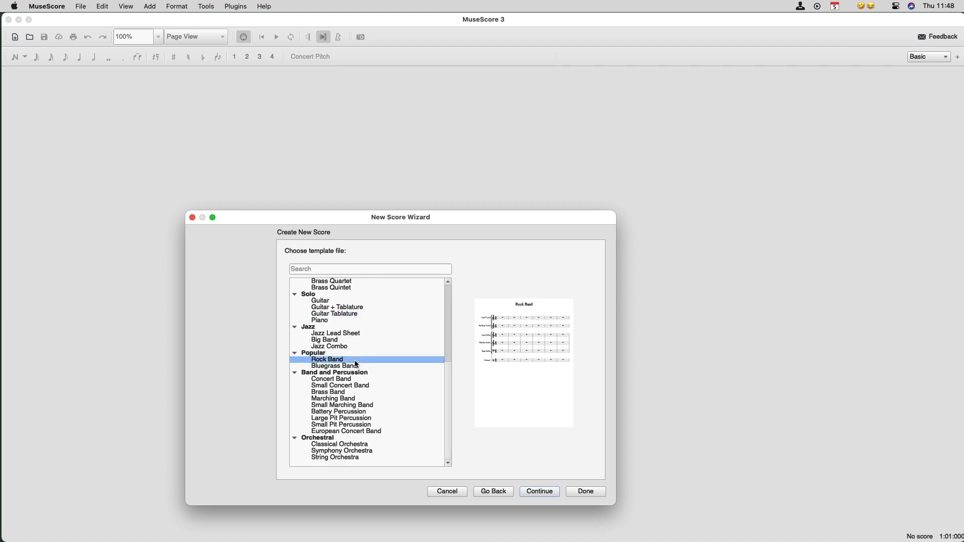
pyautogui.click(367, 446)
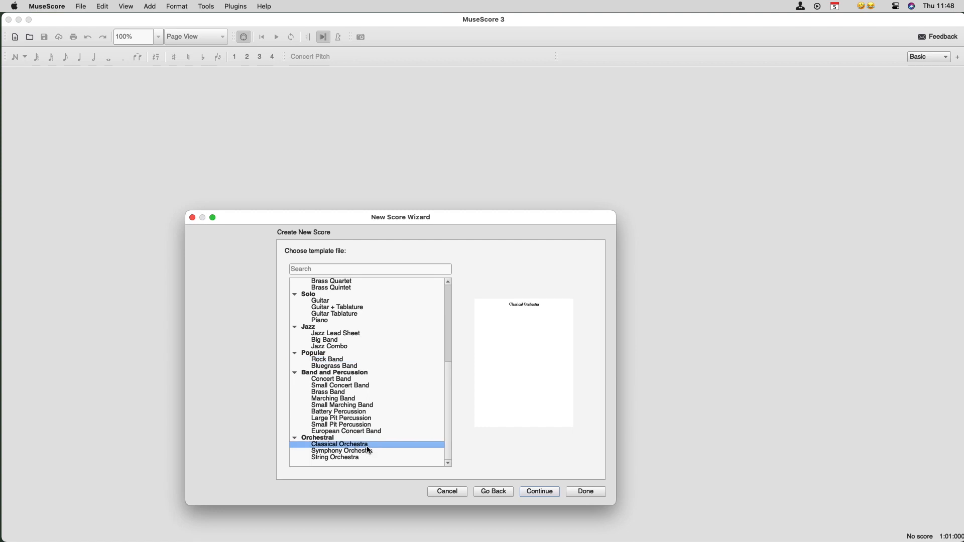
pyautogui.click(366, 453)
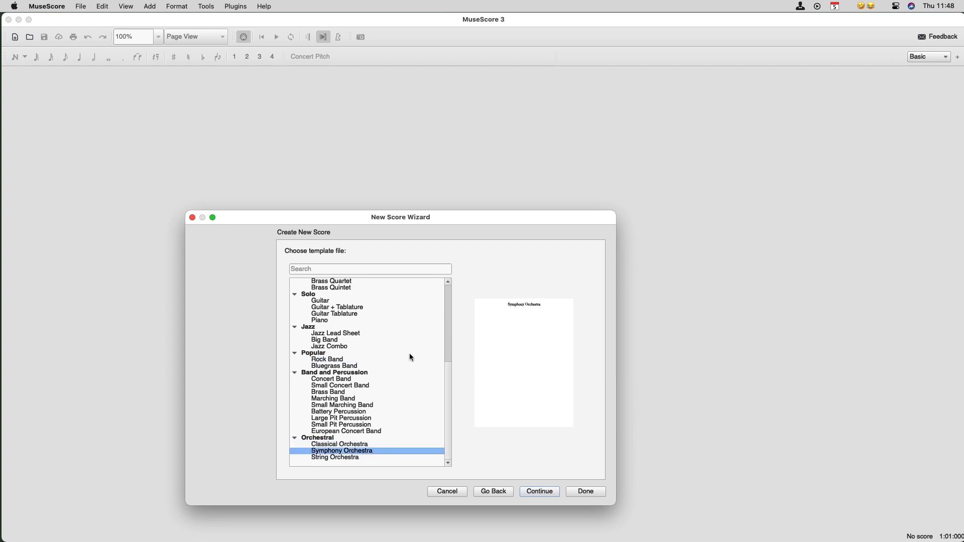
# Choose the Treble Clef template and the key signature without sharps or flats for the new score
pyautogui.scroll(8, 411, 357)
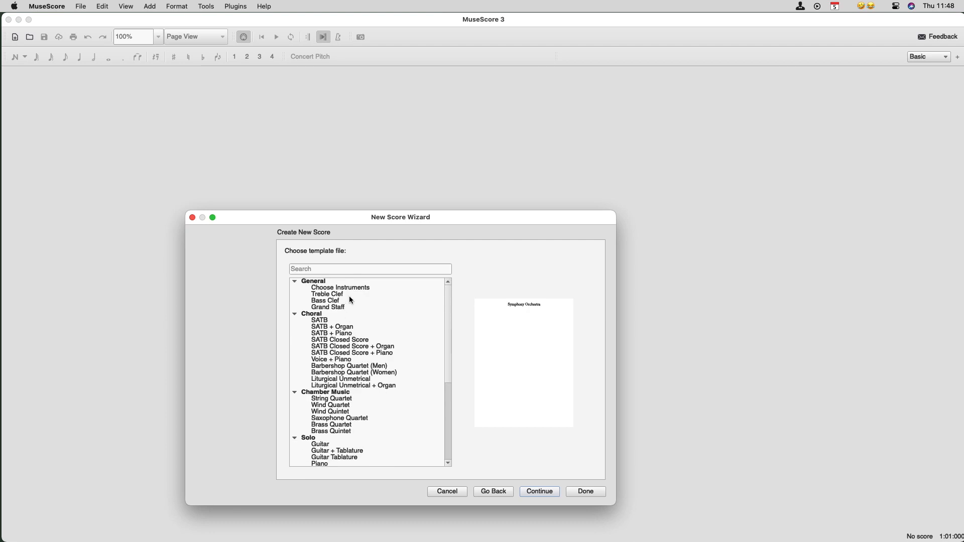
pyautogui.click(350, 296)
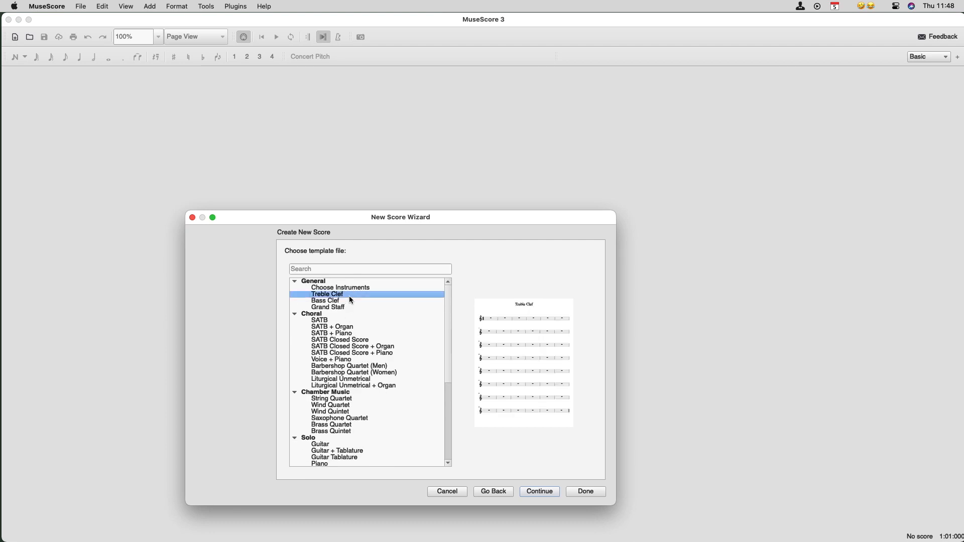
pyautogui.click(536, 494)
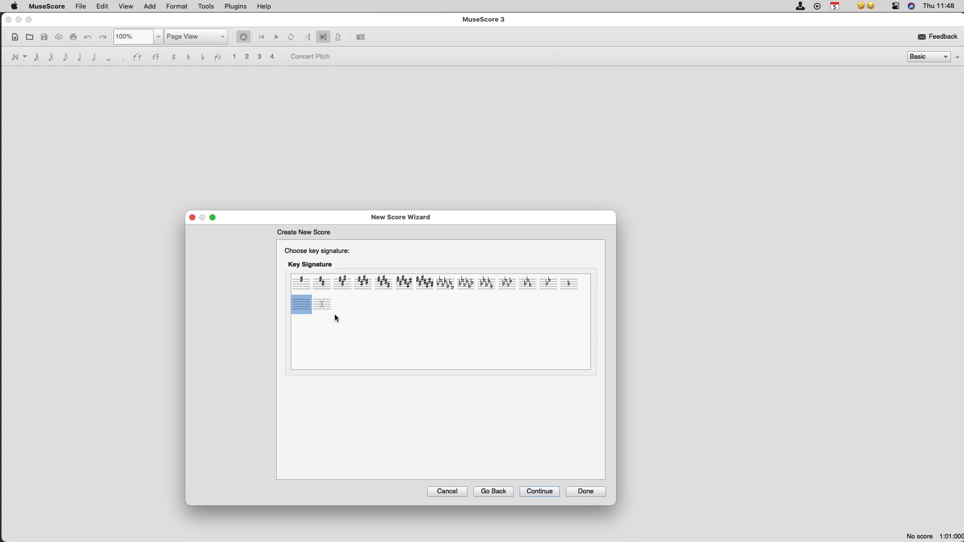
pyautogui.click(305, 308)
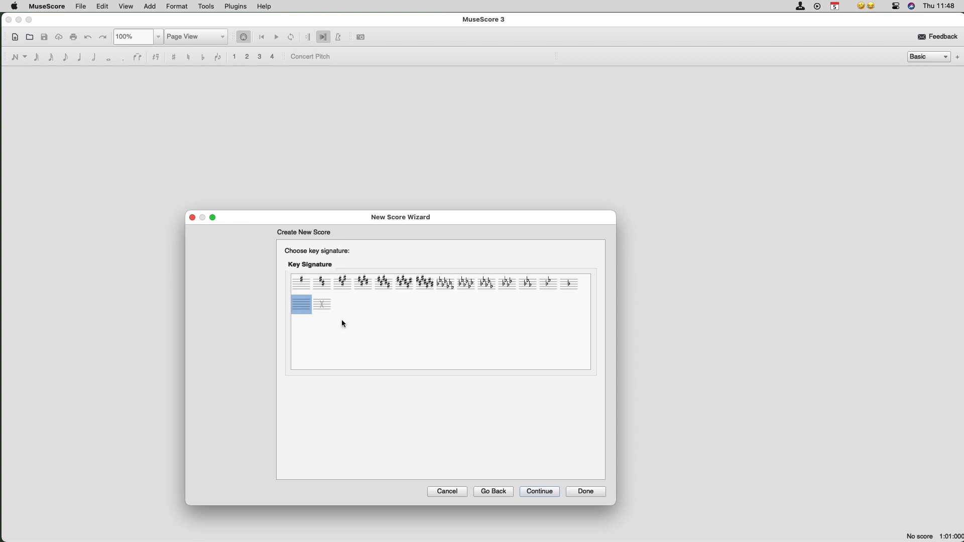
pyautogui.click(537, 492)
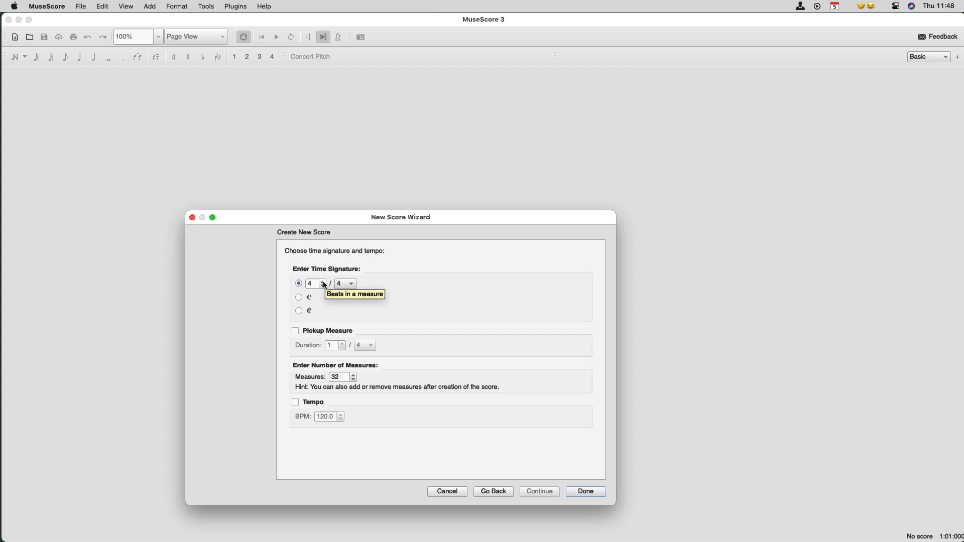
# Look through the available beat note values and set the time signature to 4/4
pyautogui.click(351, 284)
pyautogui.scroll(-1, 351, 285)
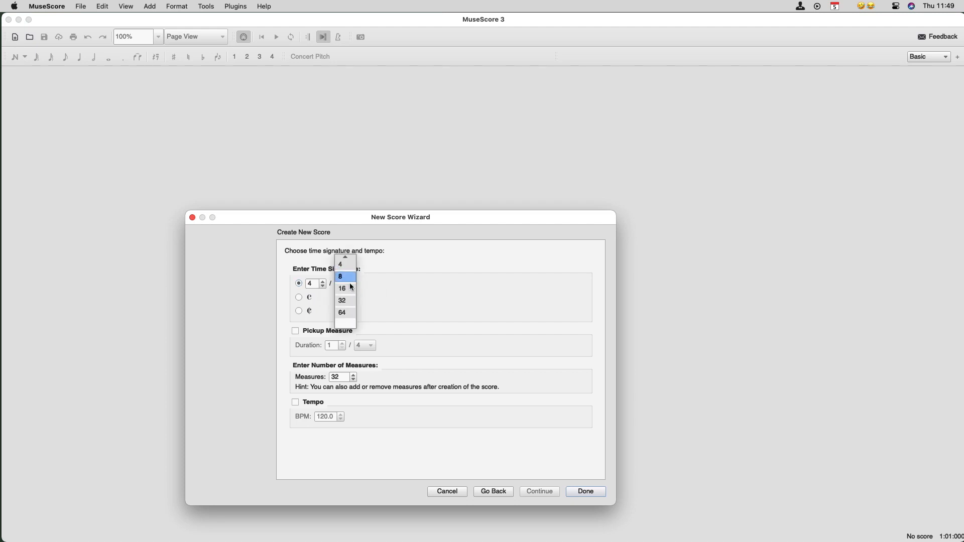
pyautogui.scroll(2, 350, 285)
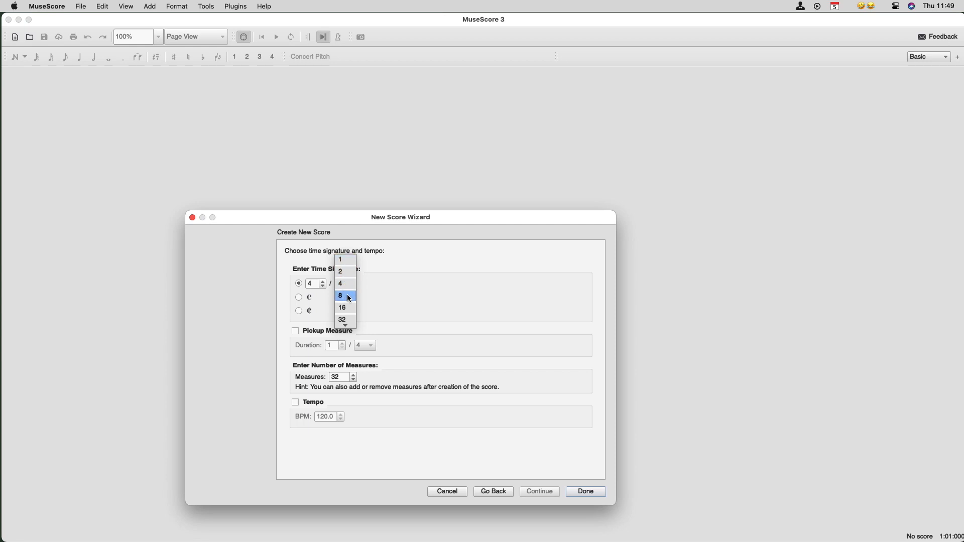
pyautogui.scroll(-1, 348, 295)
pyautogui.scroll(1, 349, 281)
pyautogui.click(350, 285)
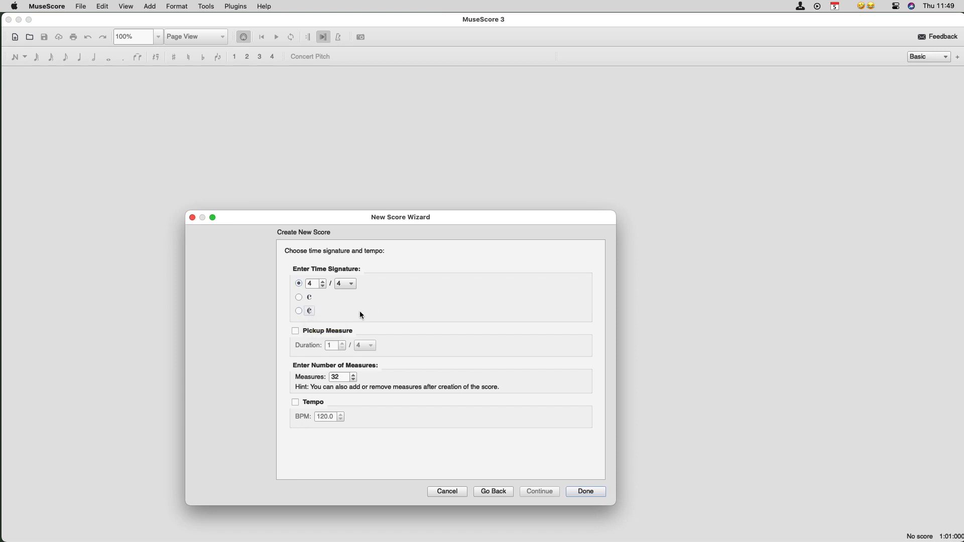
# Set the score to 4 measures, enable a tempo of 90 BPM and finish creating the score
pyautogui.doubleClick(342, 377)
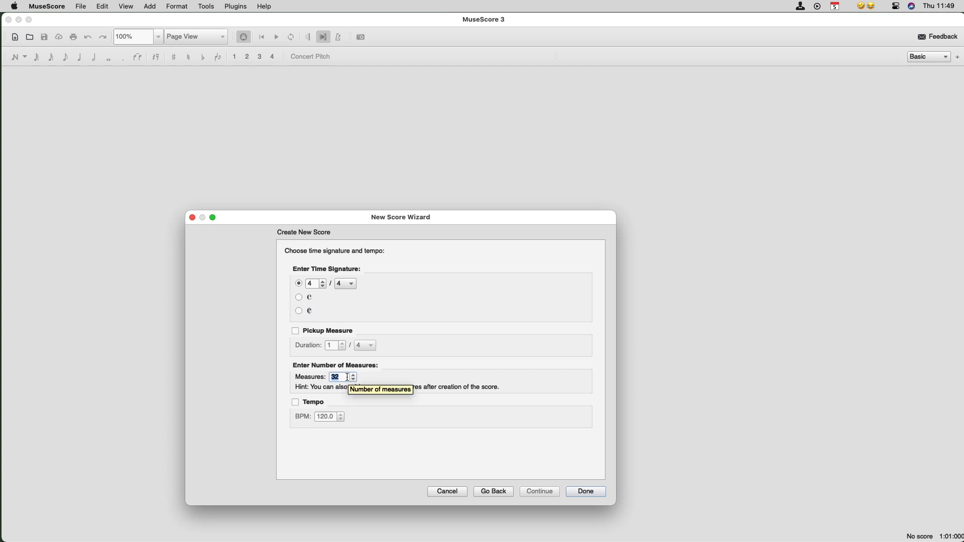
pyautogui.write('4')
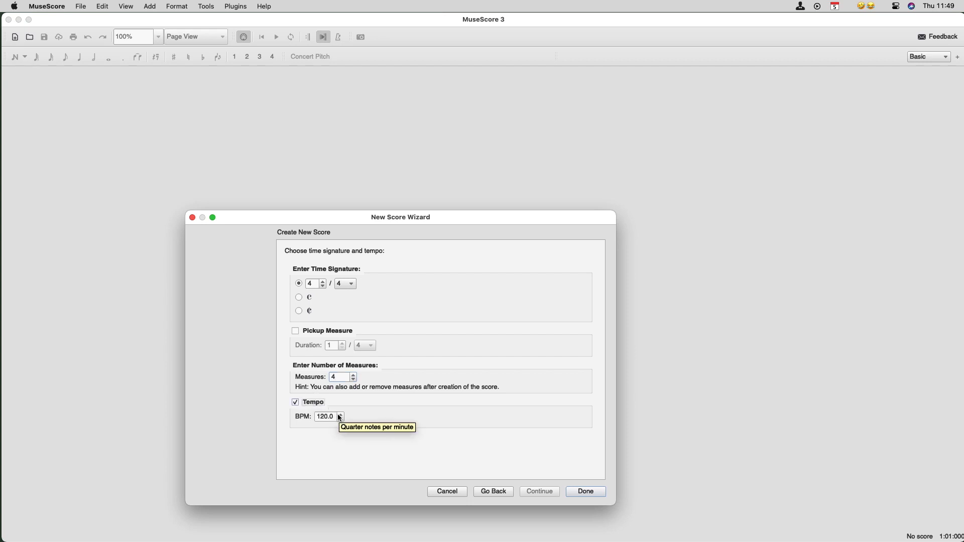
pyautogui.doubleClick(339, 417)
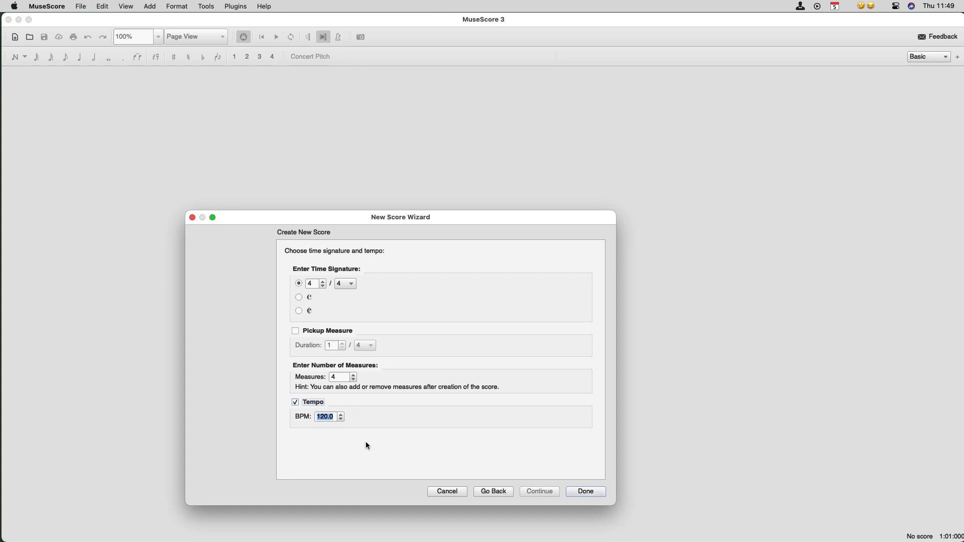
pyautogui.click(341, 419)
pyautogui.click(341, 419)
pyautogui.write('100')
pyautogui.press('Return')
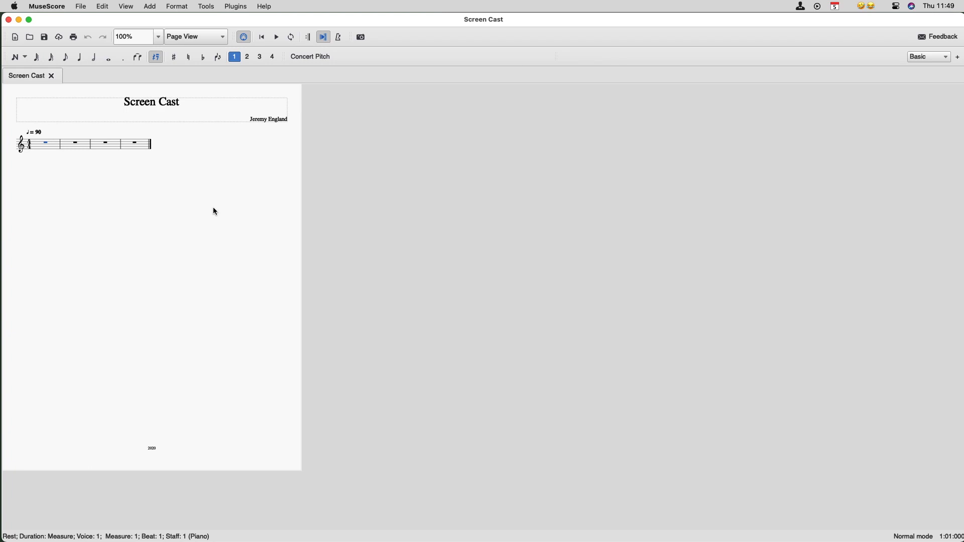
# Inspect the year at the foot of the page and the Screen Cast title, opening the title's text and leaving it again
pyautogui.click(154, 449)
pyautogui.tripleClick(166, 103)
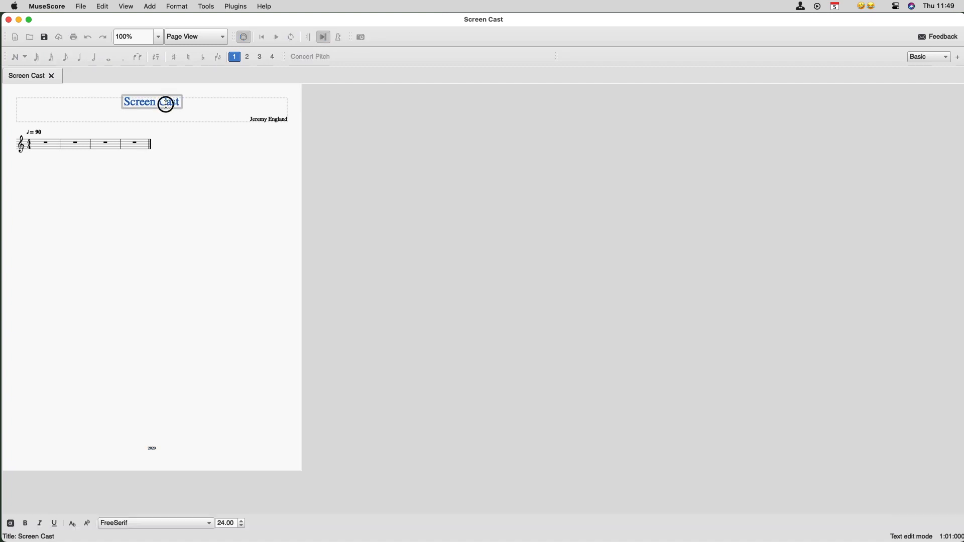
pyautogui.click(176, 102)
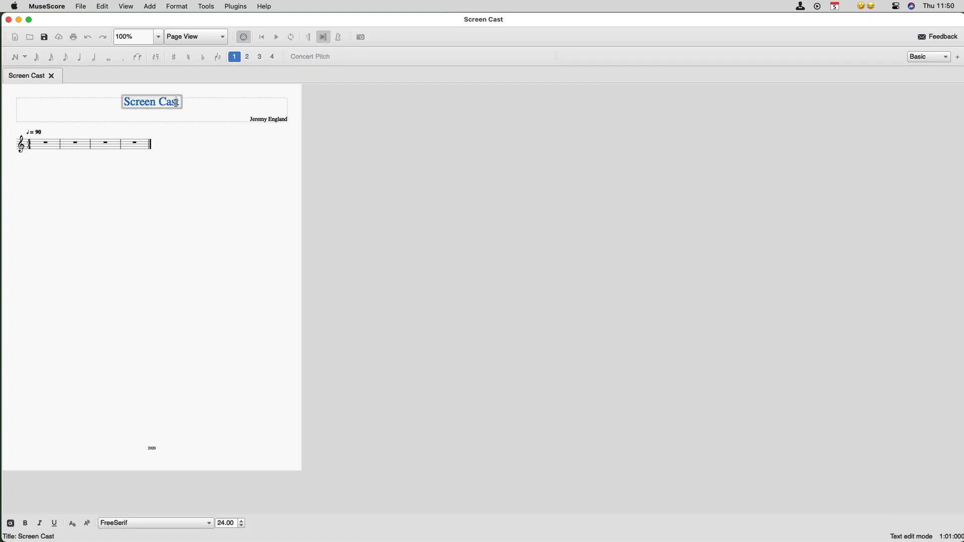
pyautogui.click(191, 128)
# Inspect the tempo marking, the treble clef, the first rest and the first three measures by selecting each in turn
pyautogui.click(34, 132)
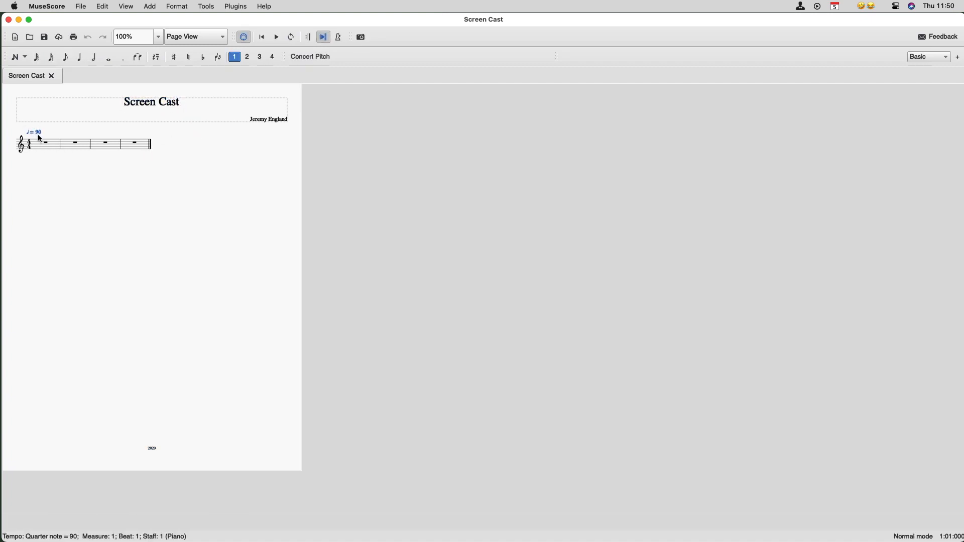
pyautogui.click(42, 143)
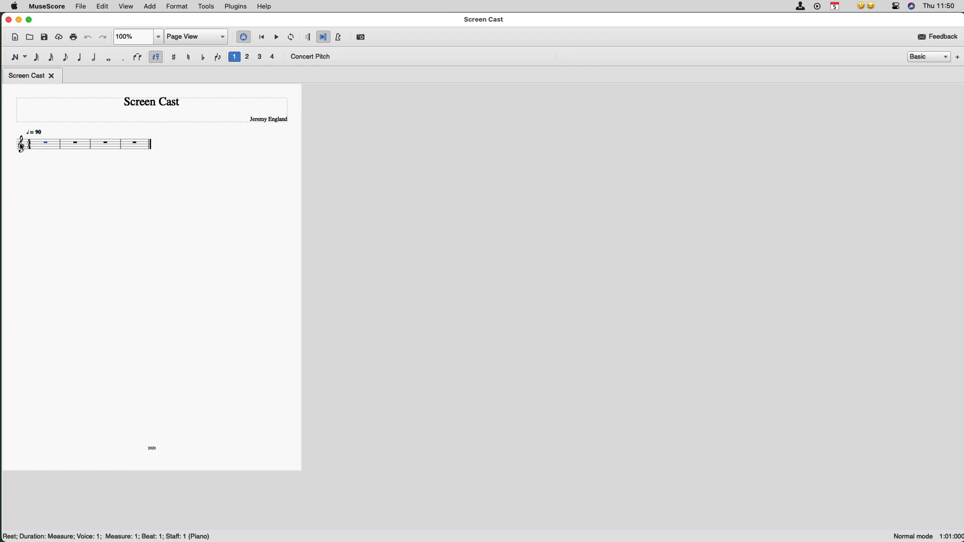
pyautogui.click(21, 145)
pyautogui.click(41, 148)
pyautogui.click(70, 148)
pyautogui.click(98, 148)
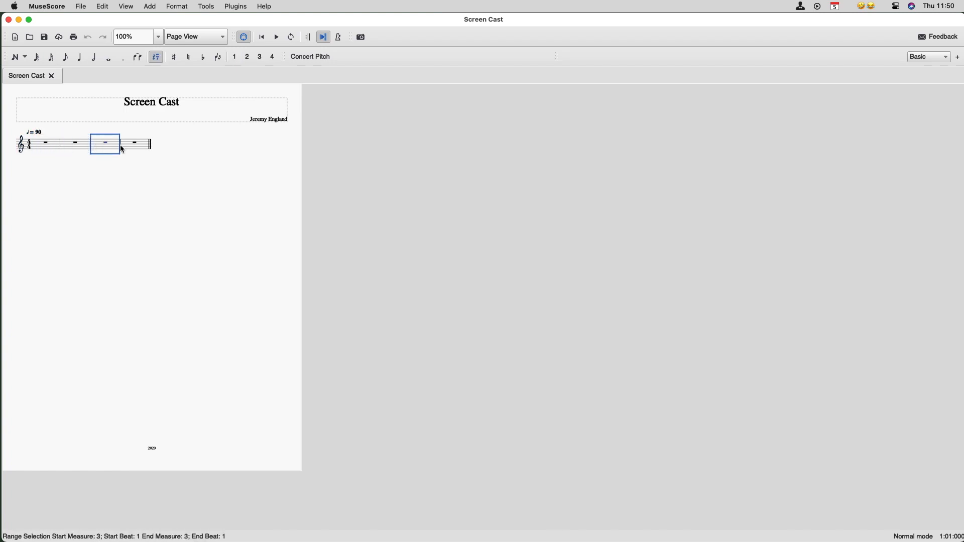
# Select the fourth measure and compare the Page Width, Whole Page and Two Pages zoom settings
pyautogui.click(126, 146)
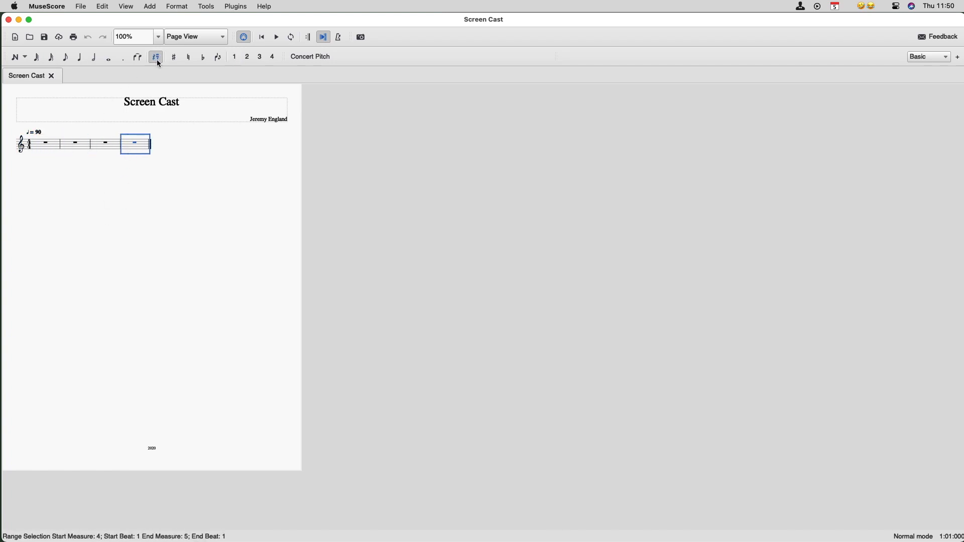
pyautogui.click(160, 38)
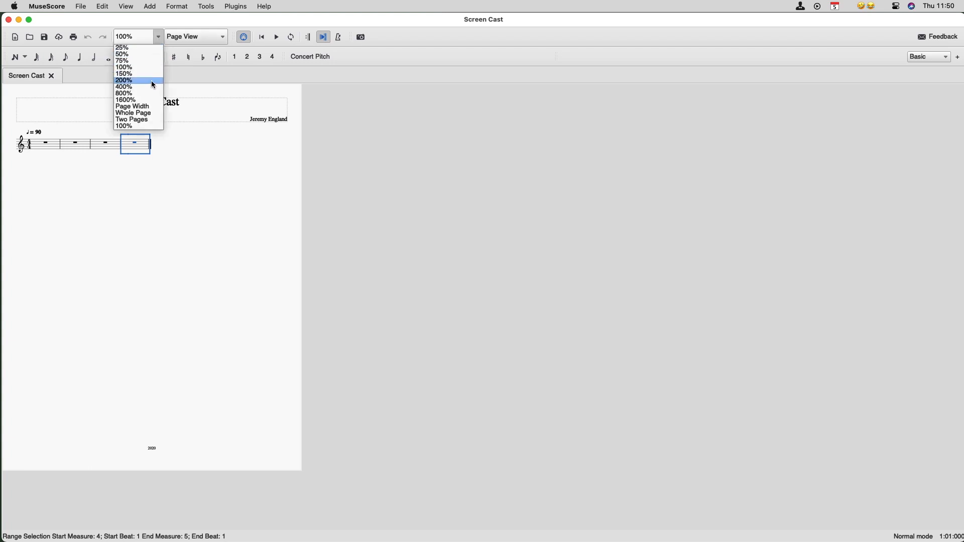
pyautogui.click(148, 107)
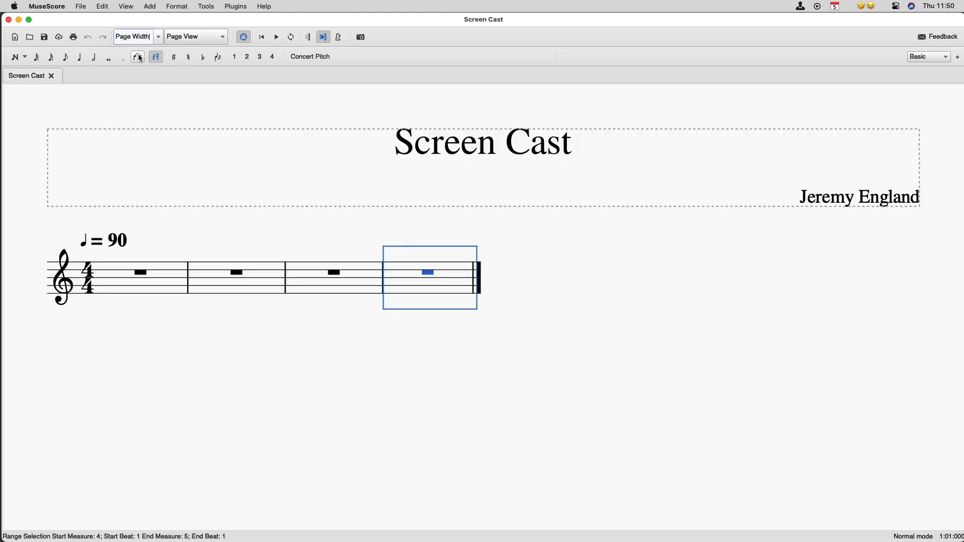
pyautogui.click(160, 39)
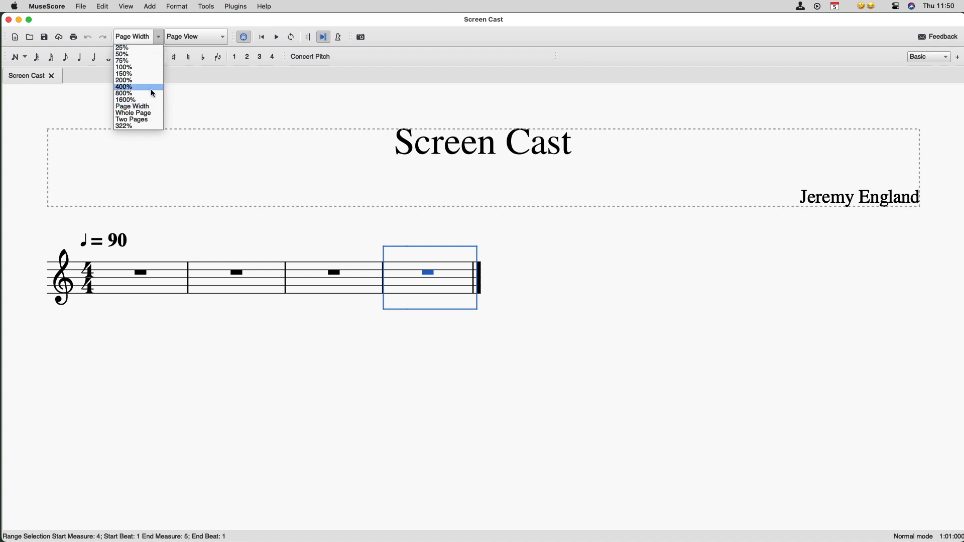
pyautogui.click(147, 114)
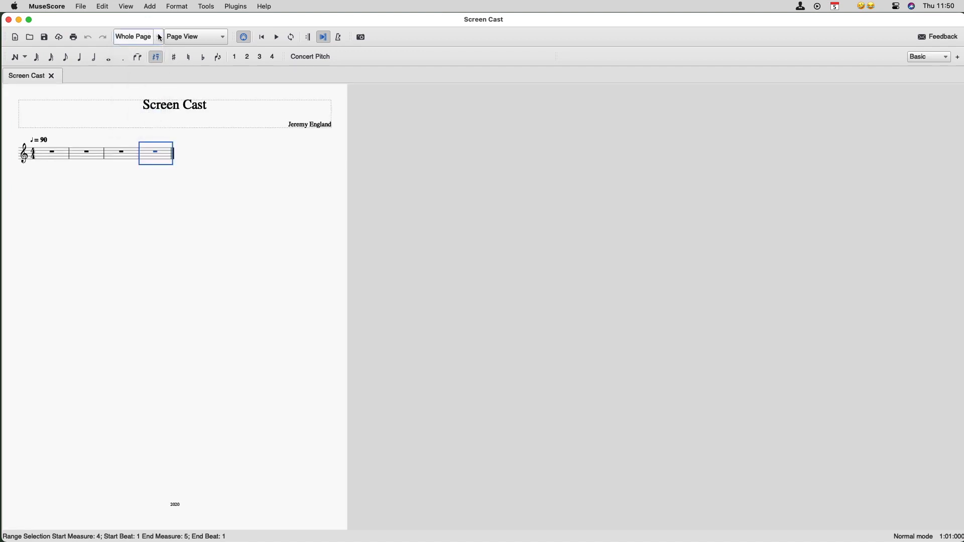
pyautogui.click(158, 37)
pyautogui.click(136, 120)
# Magnify the score to 1600% and look over the tempo marking, treble clef and time signature up close
pyautogui.click(159, 39)
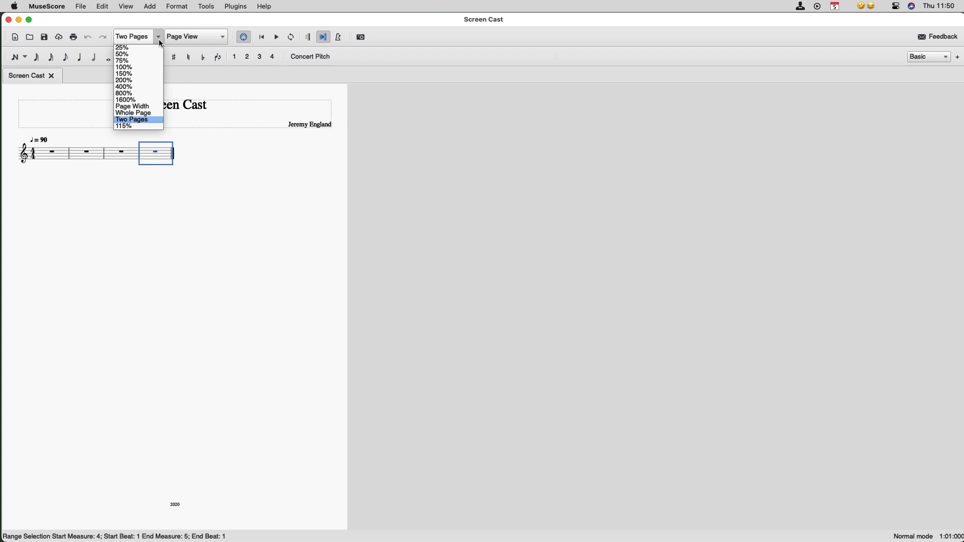
pyautogui.click(134, 99)
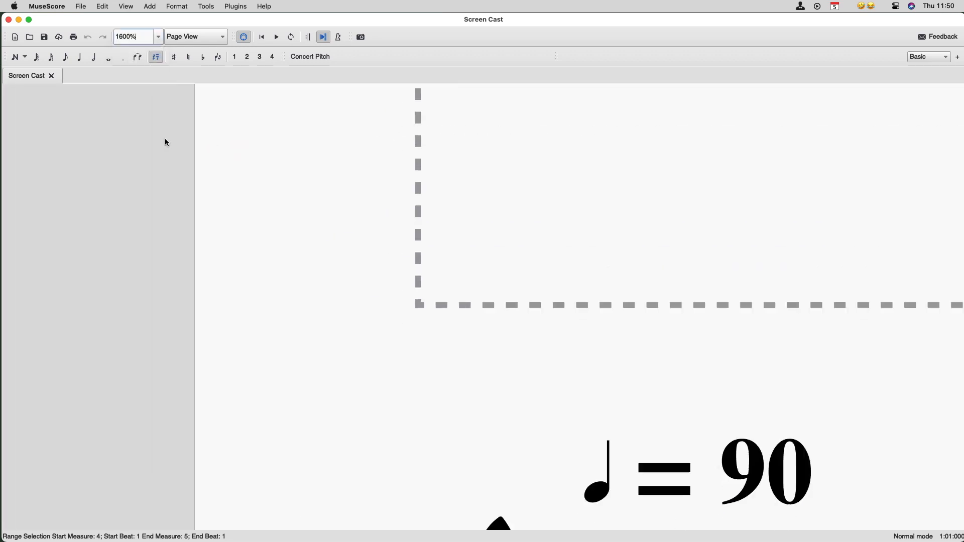
pyautogui.scroll(-10, 166, 139)
pyautogui.hscroll(-2, 166, 139)
pyautogui.hscroll(5, 169, 111)
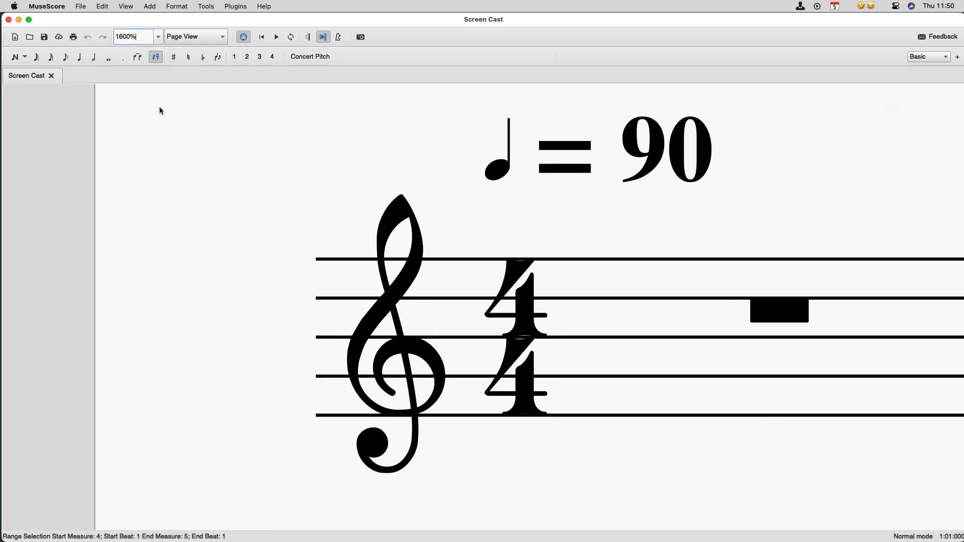
# Set the zoom to Page Width and check the available view modes, keeping Page View
pyautogui.click(158, 37)
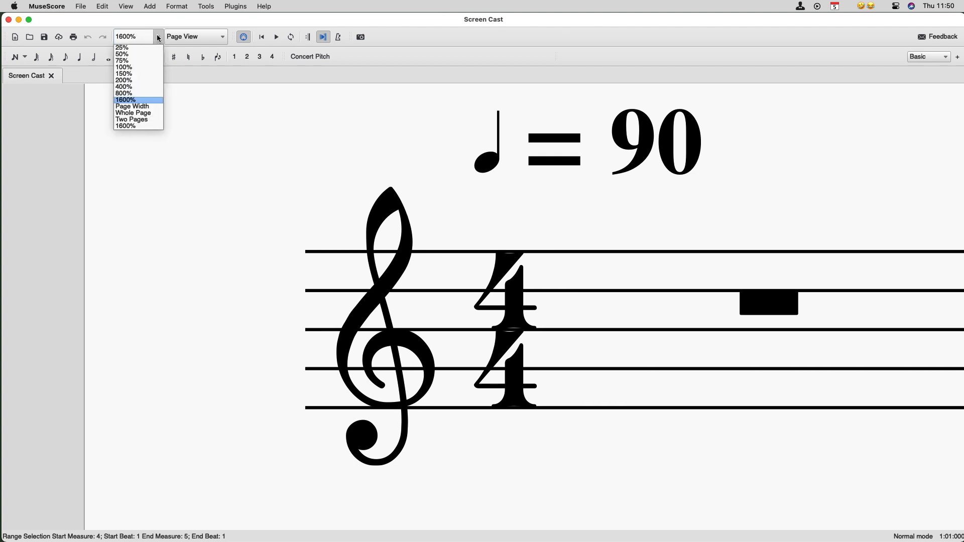
pyautogui.click(150, 108)
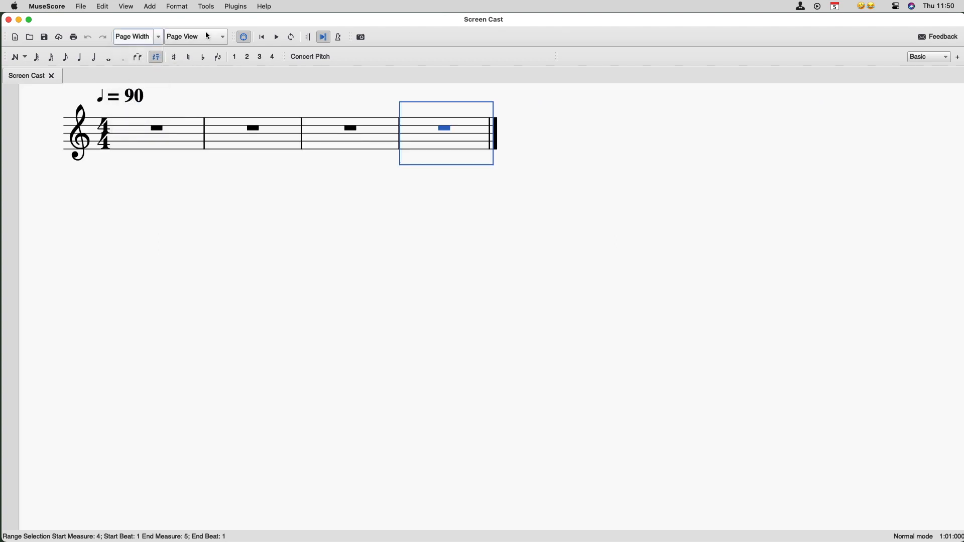
pyautogui.click(219, 37)
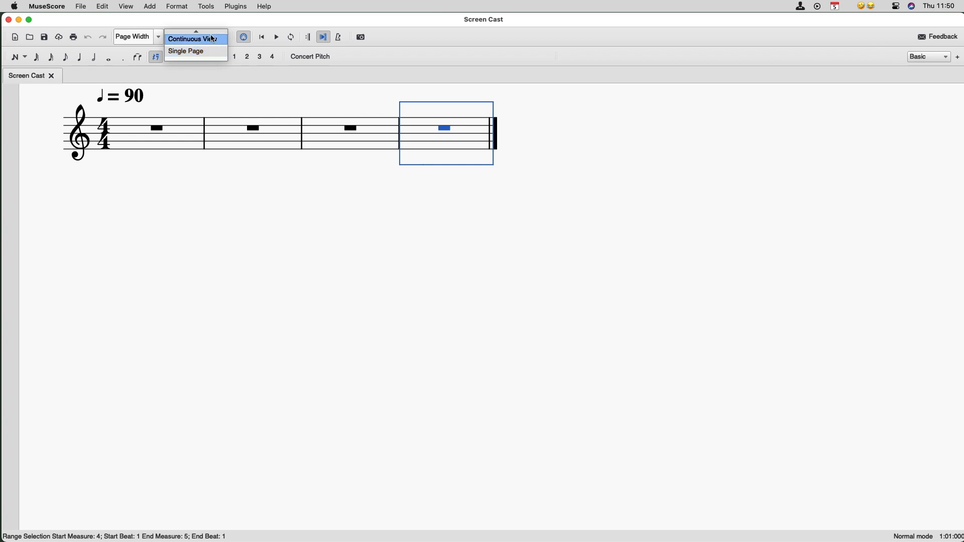
pyautogui.click(213, 93)
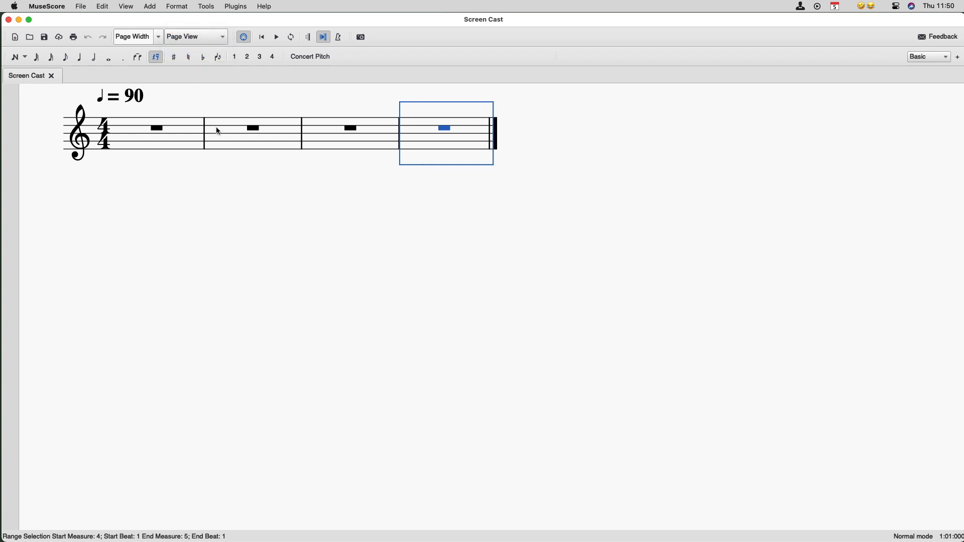
pyautogui.scroll(2, 216, 128)
pyautogui.scroll(2, 216, 128)
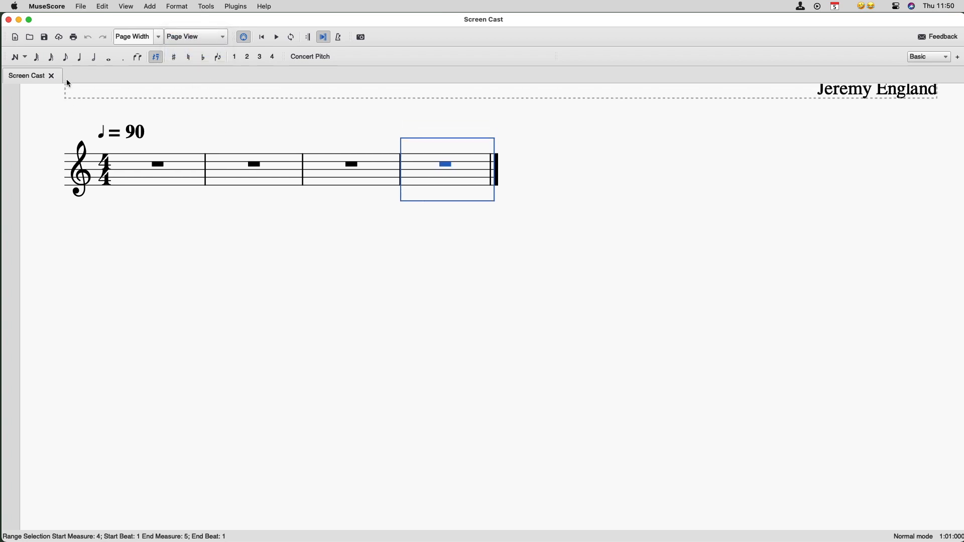
pyautogui.scroll(5, 99, 115)
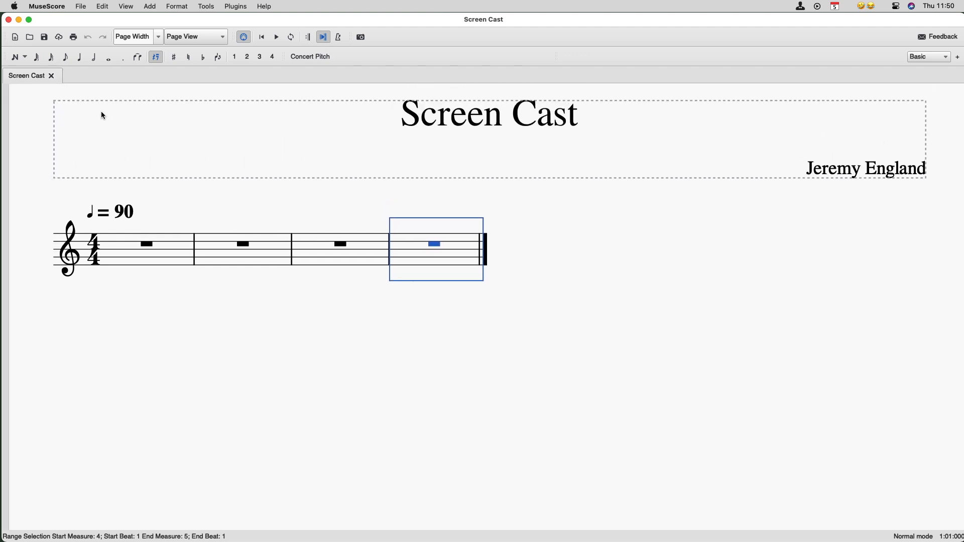
# Open the recent score Melodic Identification (Vocal) and set its zoom to Page Width
pyautogui.click(85, 77)
pyautogui.click(81, 6)
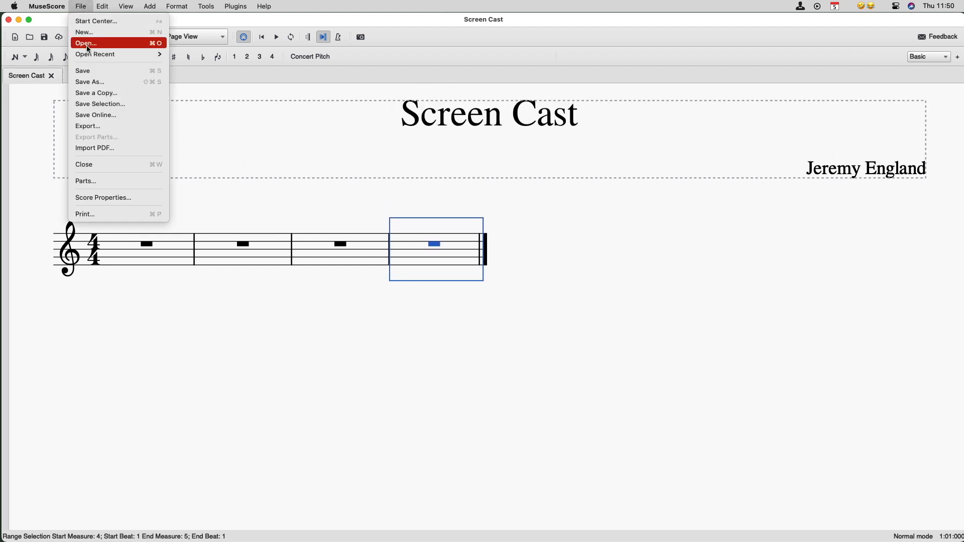
pyautogui.moveTo(90, 54)
pyautogui.click(192, 56)
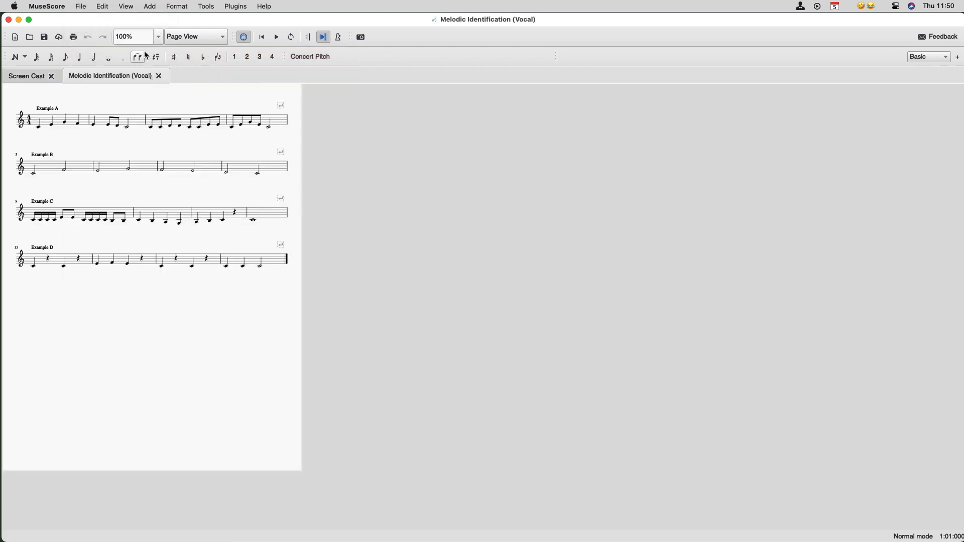
pyautogui.click(162, 37)
pyautogui.click(145, 106)
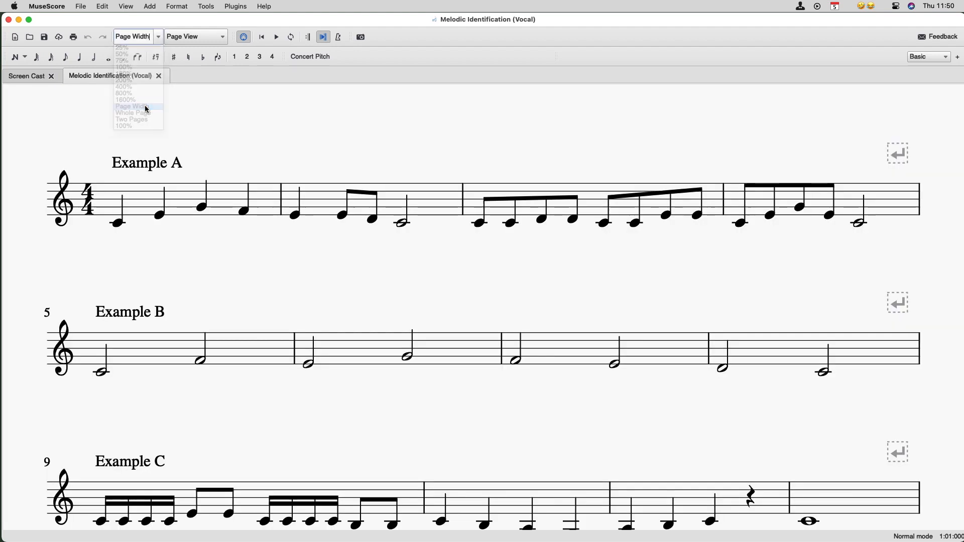
pyautogui.scroll(-3, 219, 248)
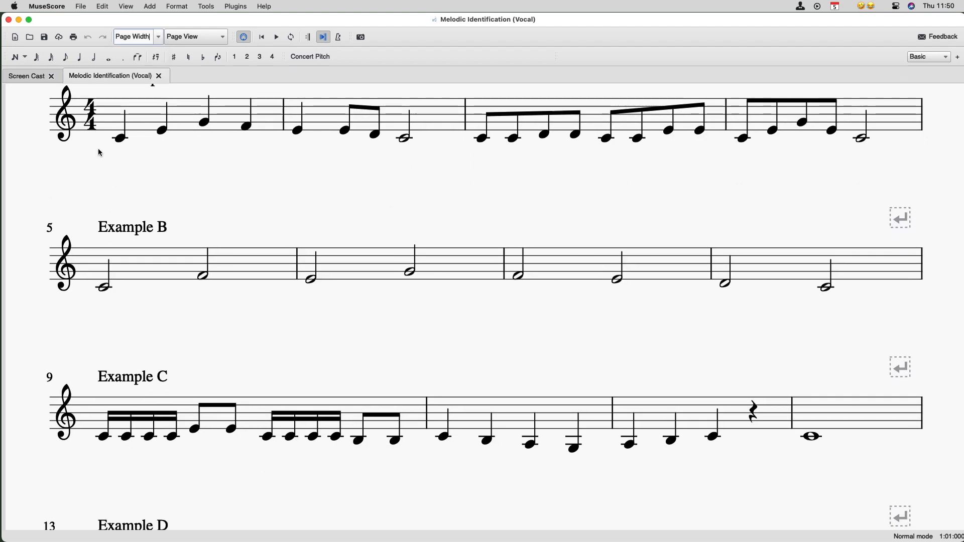
# Switch between the Screen Cast and Melodic Identification (Vocal) scores, and close Melodic Identification (Vocal)
pyautogui.click(38, 78)
pyautogui.click(88, 77)
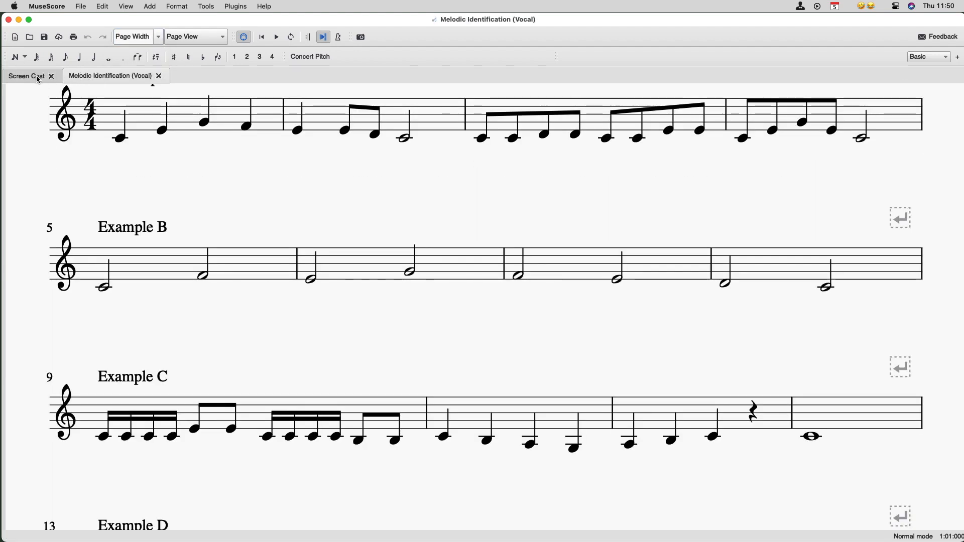
pyautogui.click(37, 75)
pyautogui.click(90, 77)
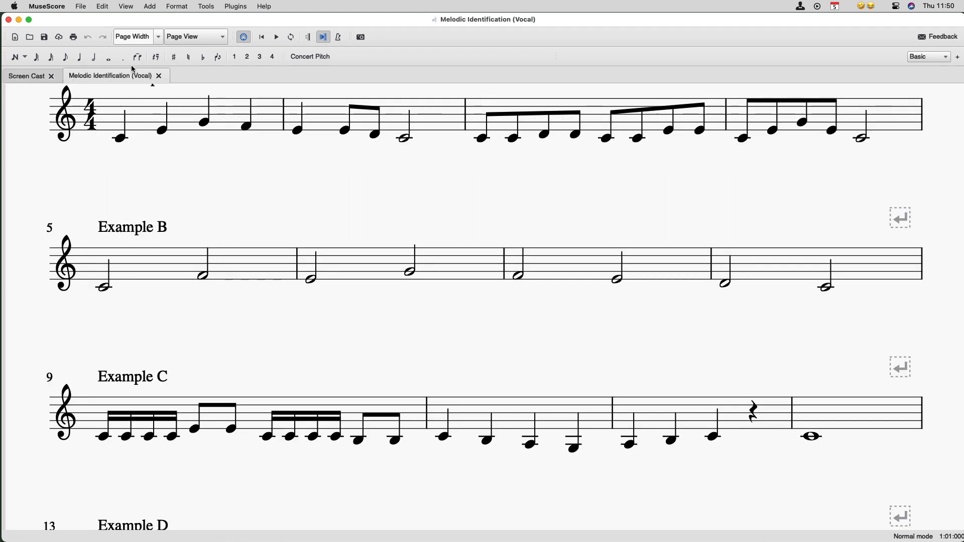
pyautogui.click(159, 77)
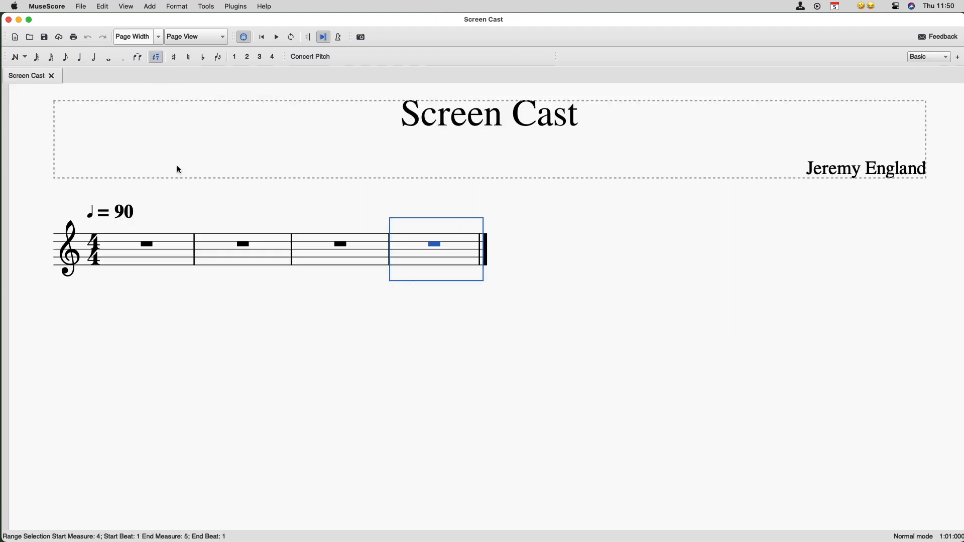
# Select the first measure, switch the workspace to Advanced to compare its note tools, and return it to Basic
pyautogui.click(179, 242)
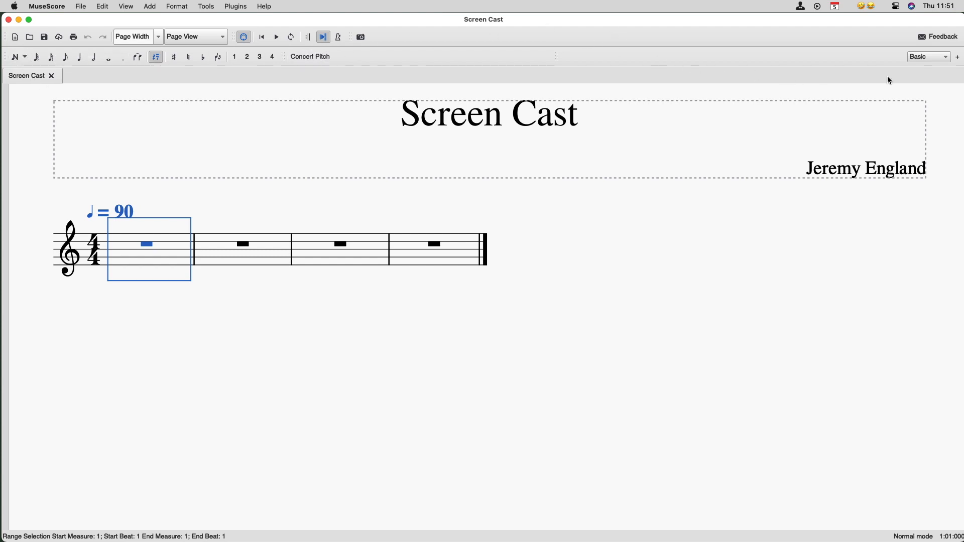
pyautogui.click(947, 57)
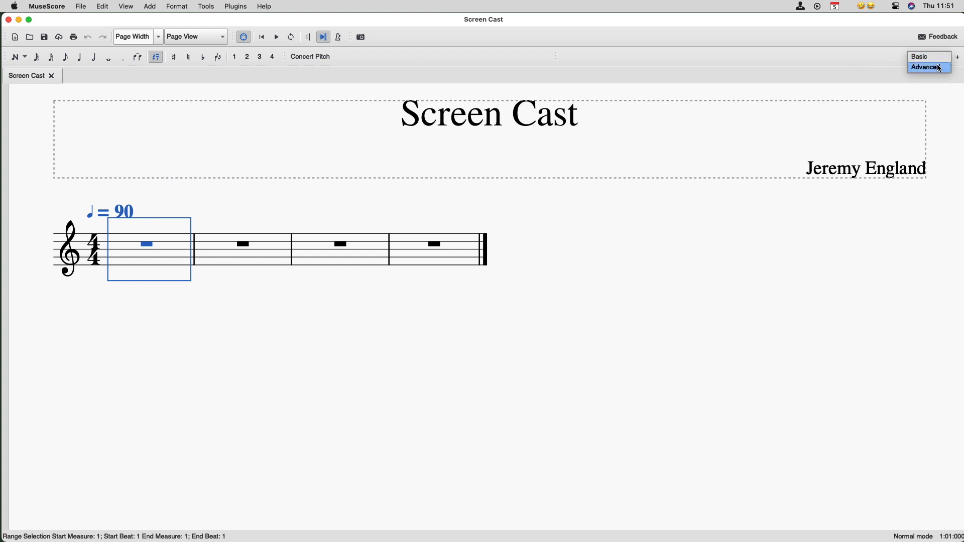
pyautogui.click(941, 68)
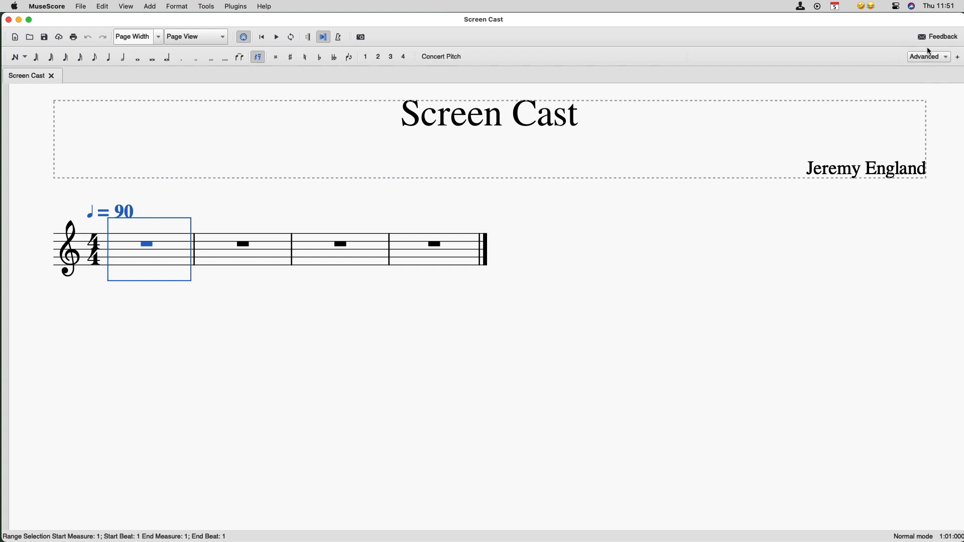
pyautogui.click(929, 55)
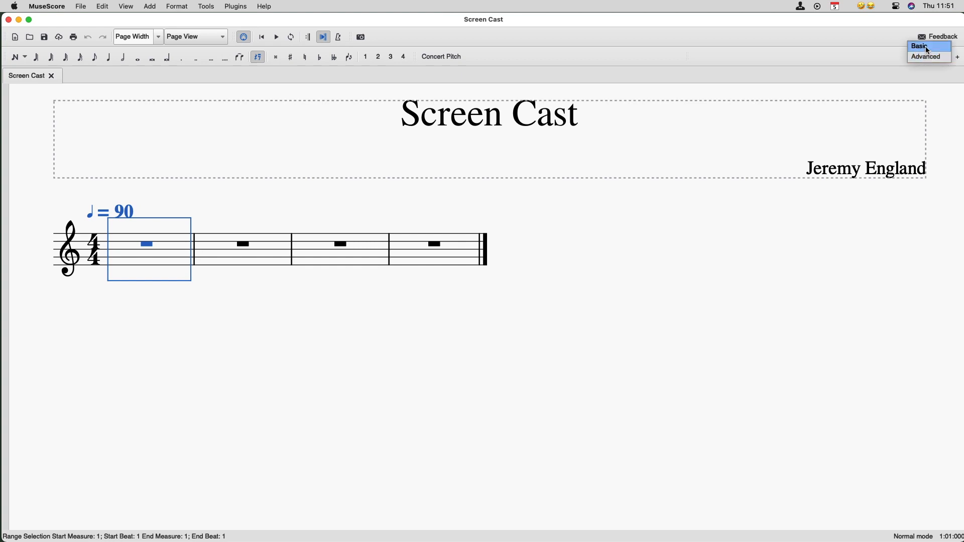
pyautogui.press('Return')
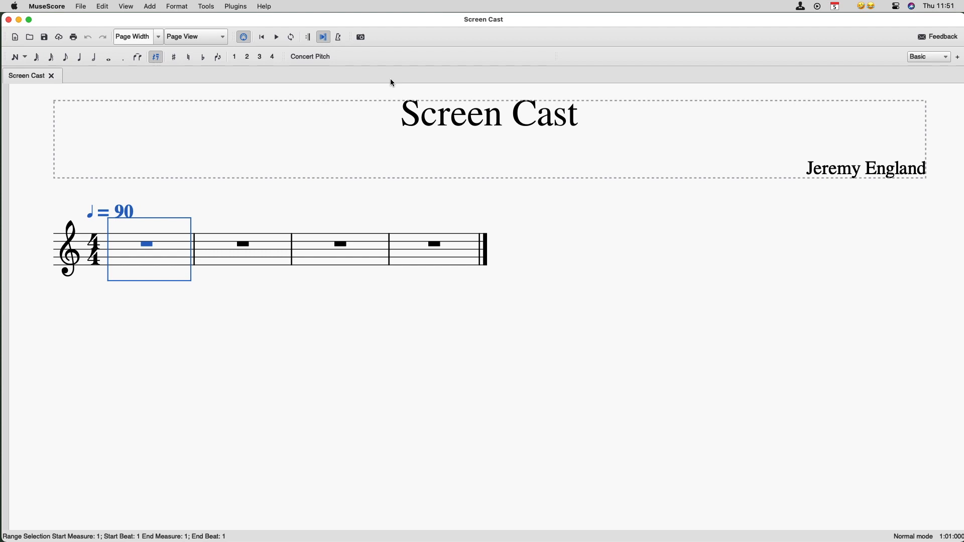
# Select the first measure's rest, measures 2, 3 and 4 in turn, and measures 3 and 2 again
pyautogui.click(146, 244)
pyautogui.click(240, 264)
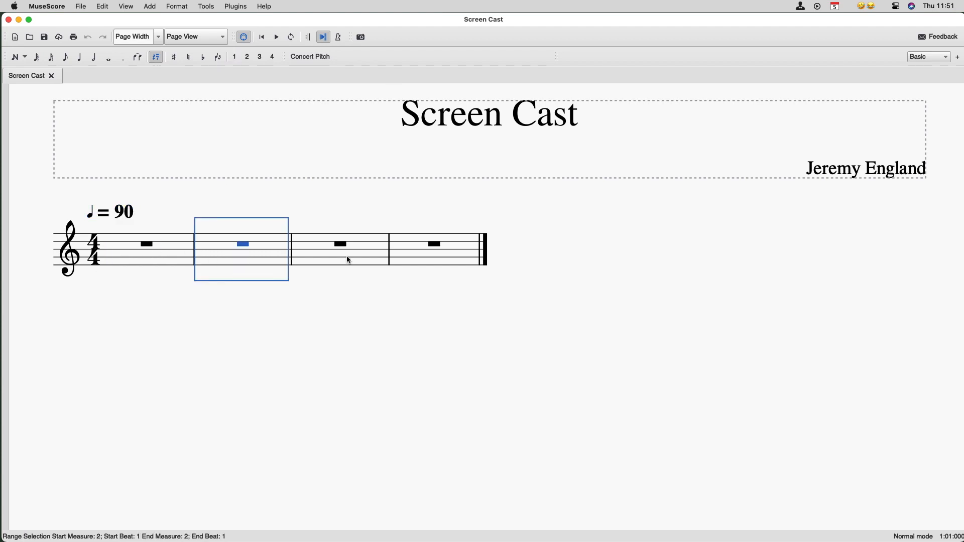
pyautogui.click(349, 260)
pyautogui.click(426, 258)
pyautogui.click(337, 260)
pyautogui.click(246, 260)
# Select all four measures as one range and clear the selection
pyautogui.moveTo(173, 249); pyautogui.dragTo(287, 245)
pyautogui.moveTo(266, 315); pyautogui.dragTo(186, 306)
pyautogui.keyDown('shift'); pyautogui.click(492, 245); pyautogui.keyUp('shift')
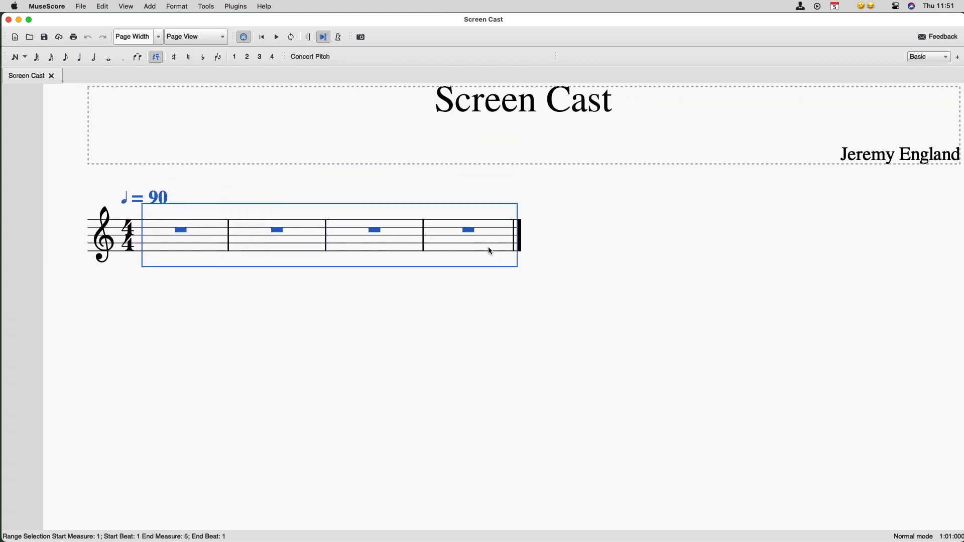
pyautogui.click(331, 291)
pyautogui.click(214, 236)
pyautogui.press('Escape')
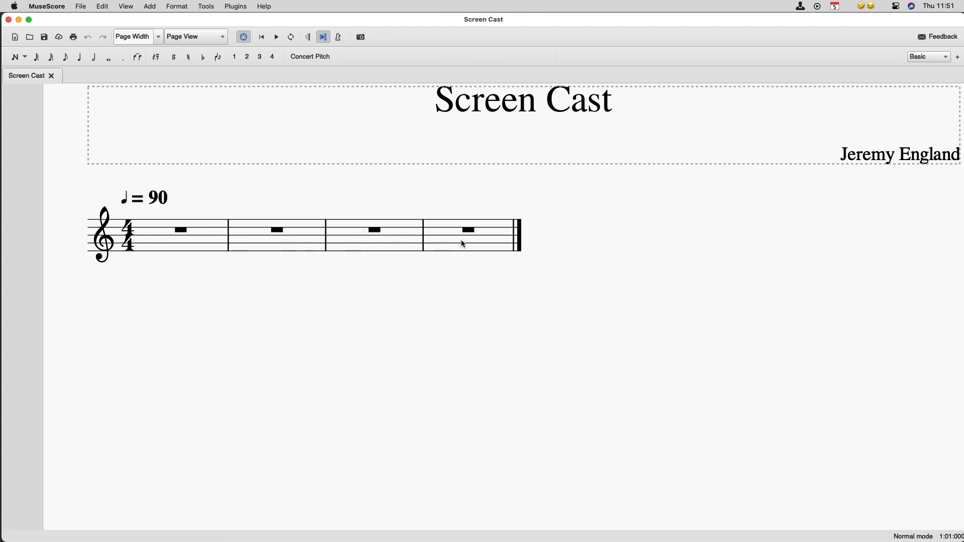
# Select measures 1, 3 and 4 individually, extend the selection from the fourth measure back to the first, and deselect everything
pyautogui.click(215, 249)
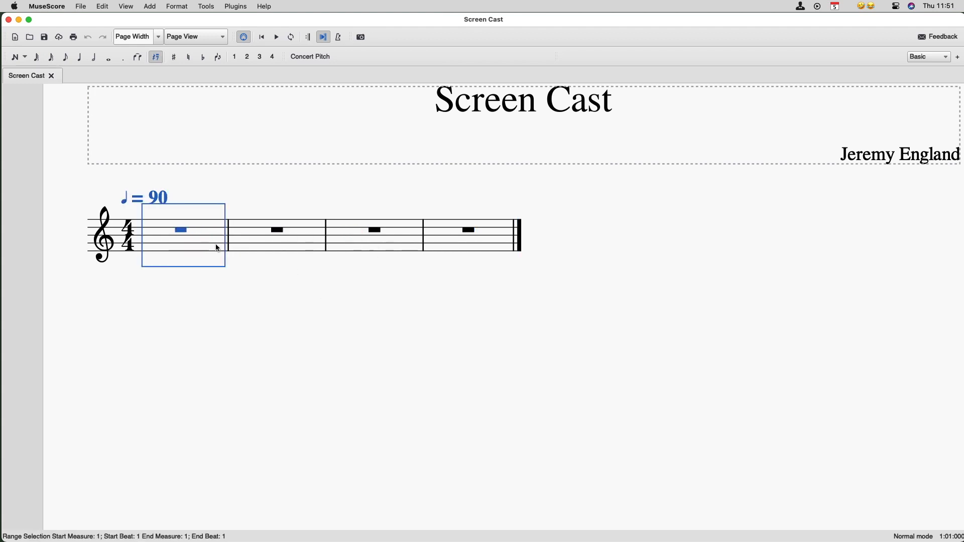
pyautogui.press('Escape')
pyautogui.click(385, 247)
pyautogui.click(461, 246)
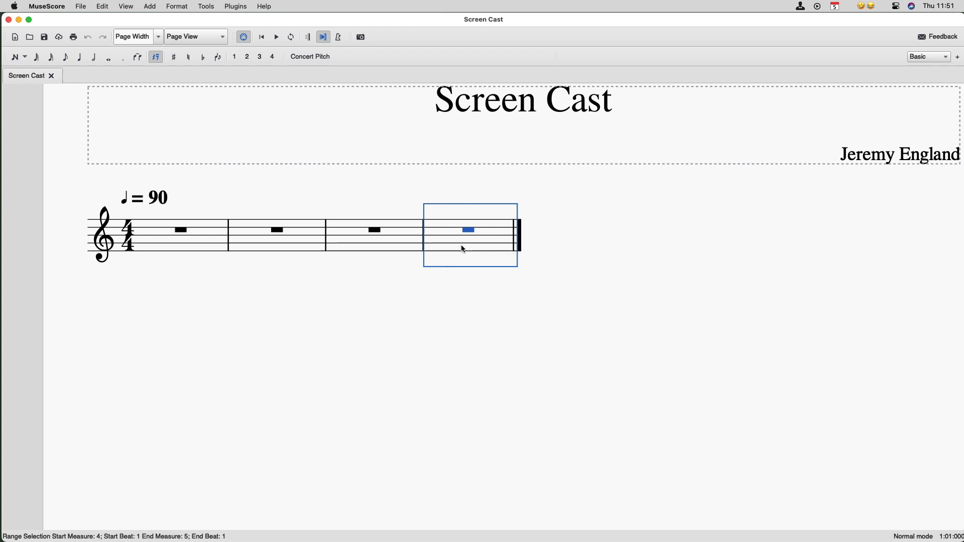
pyautogui.keyDown('shift'); pyautogui.click(165, 251); pyautogui.keyUp('shift')
pyautogui.click(182, 307)
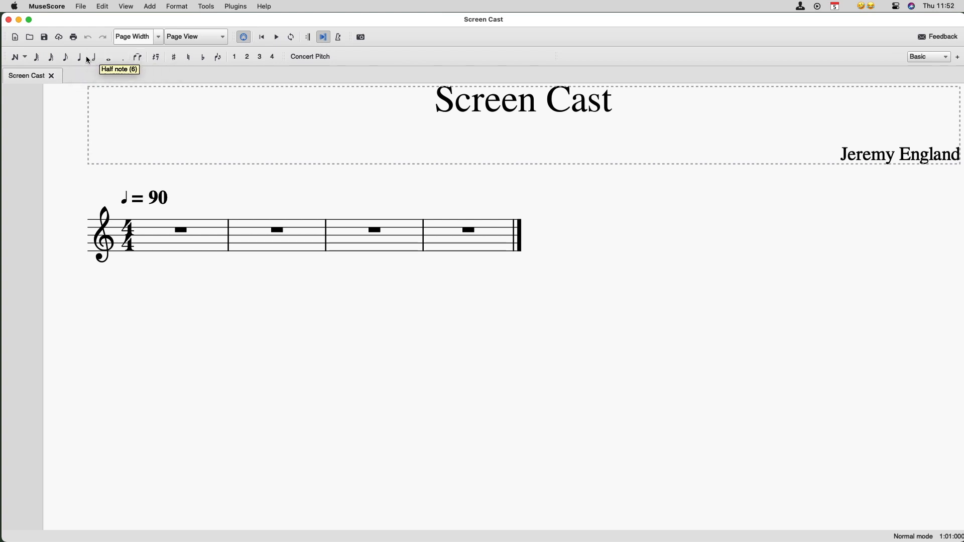
# Turn note input mode on and off, and apply the eighth-note duration to the first measure's rest
pyautogui.press('n')
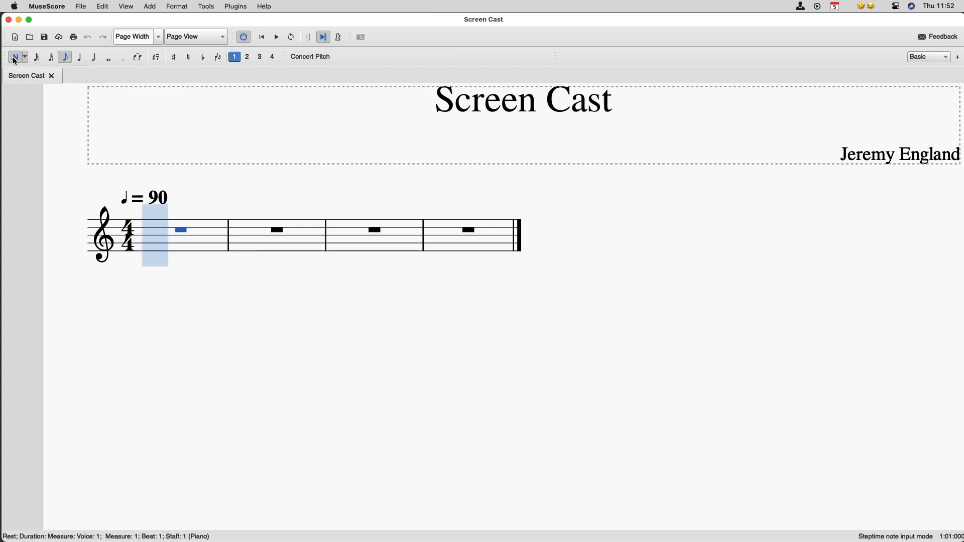
pyautogui.press('Escape')
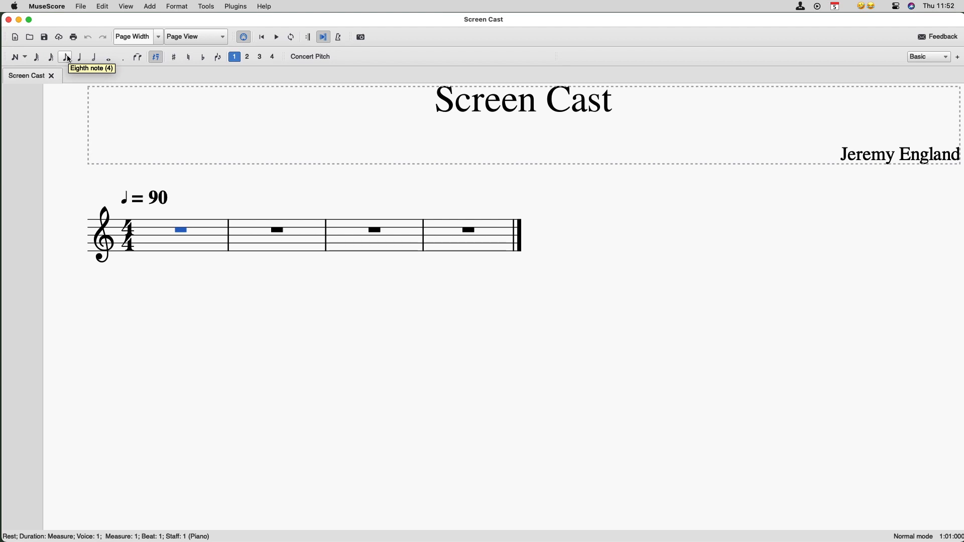
pyautogui.click(65, 57)
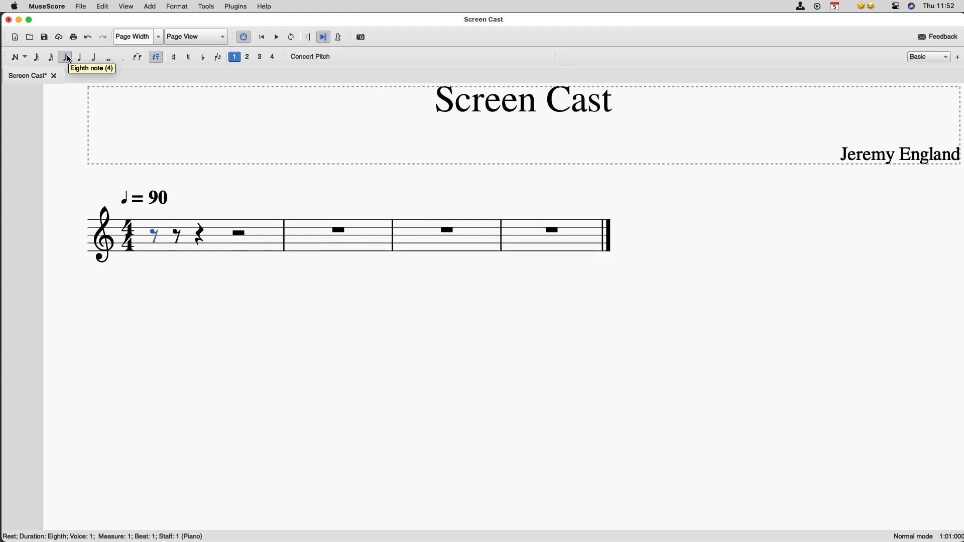
# Turn note input mode on at the first measure's eighth rest, check its input options, and turn it off again
pyautogui.click(157, 57)
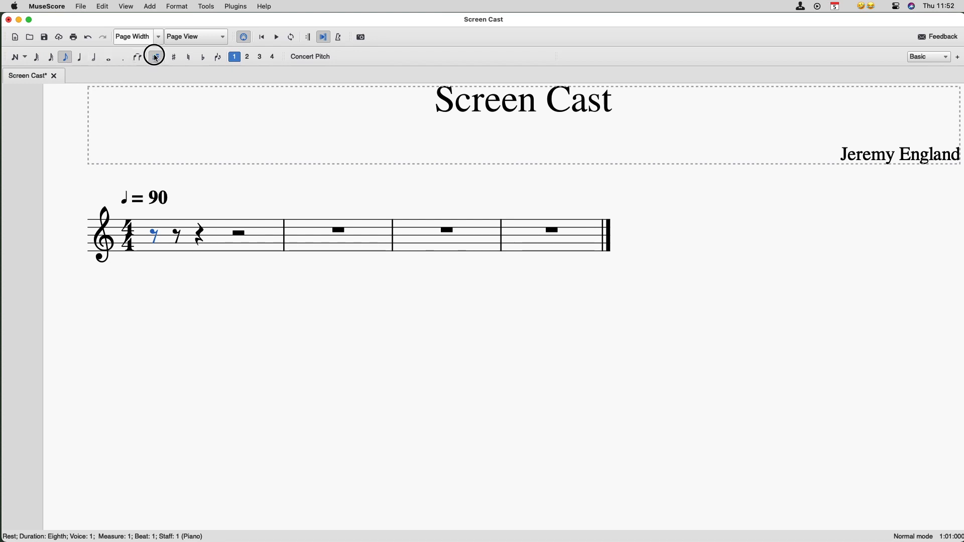
pyautogui.click(15, 57)
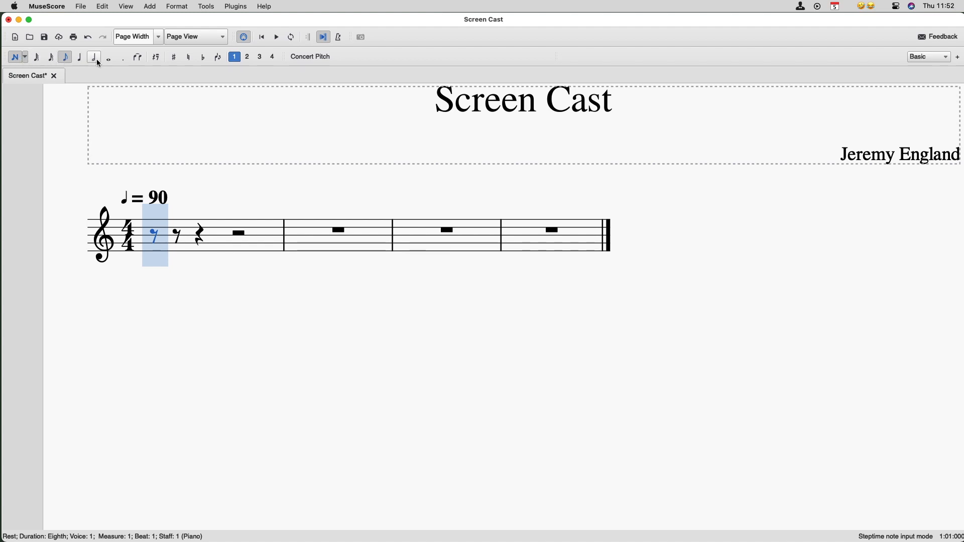
pyautogui.click(26, 58)
pyautogui.click(27, 59)
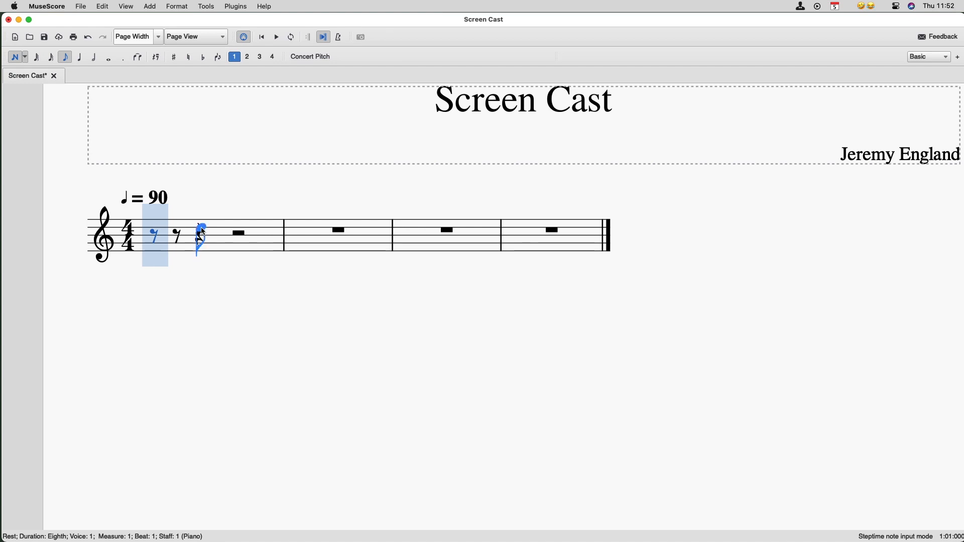
pyautogui.click(17, 60)
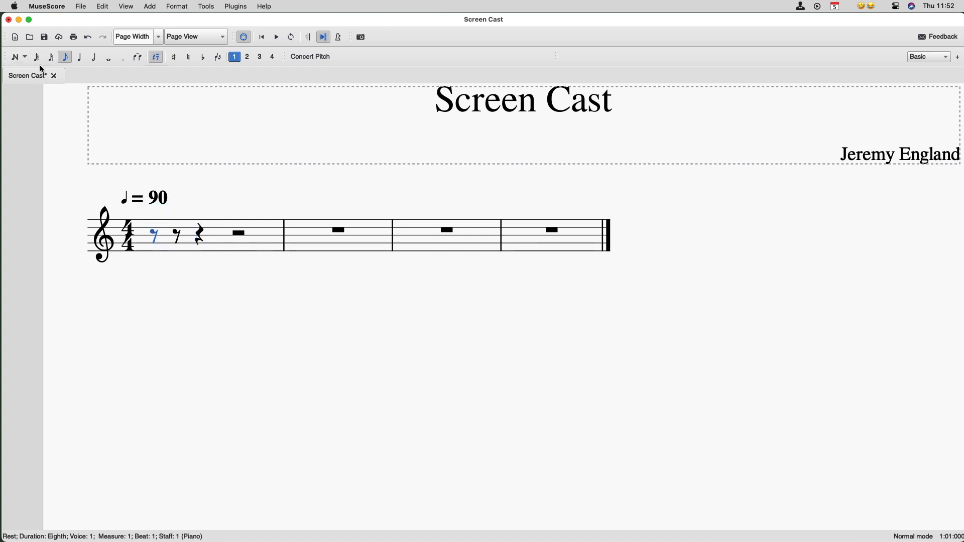
# Select measures 1, 2 and 3 one after another, ending with the third measure selected
pyautogui.click(228, 252)
pyautogui.click(310, 246)
pyautogui.click(405, 244)
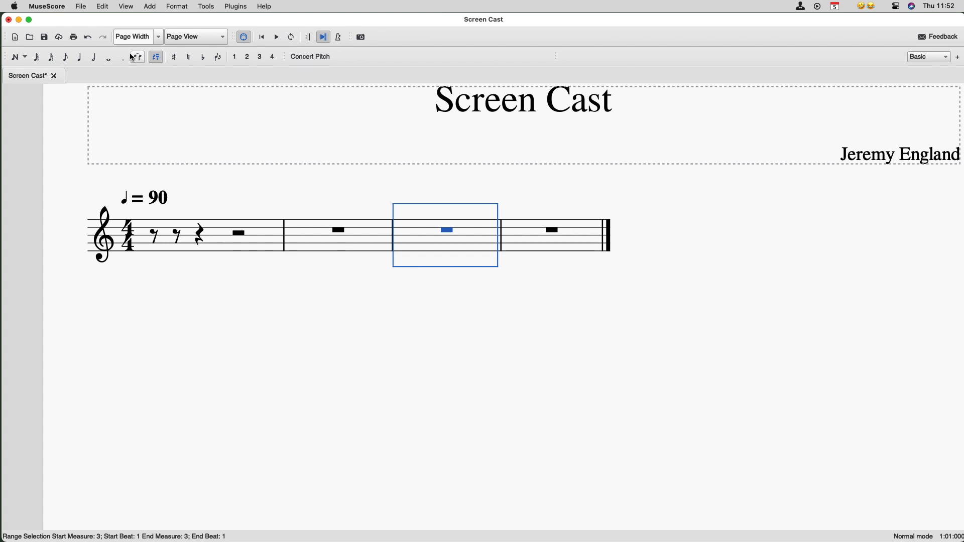
# Switch note input in the third measure to the Re-Pitch method and back to Step-Time (Default)
pyautogui.click(25, 57)
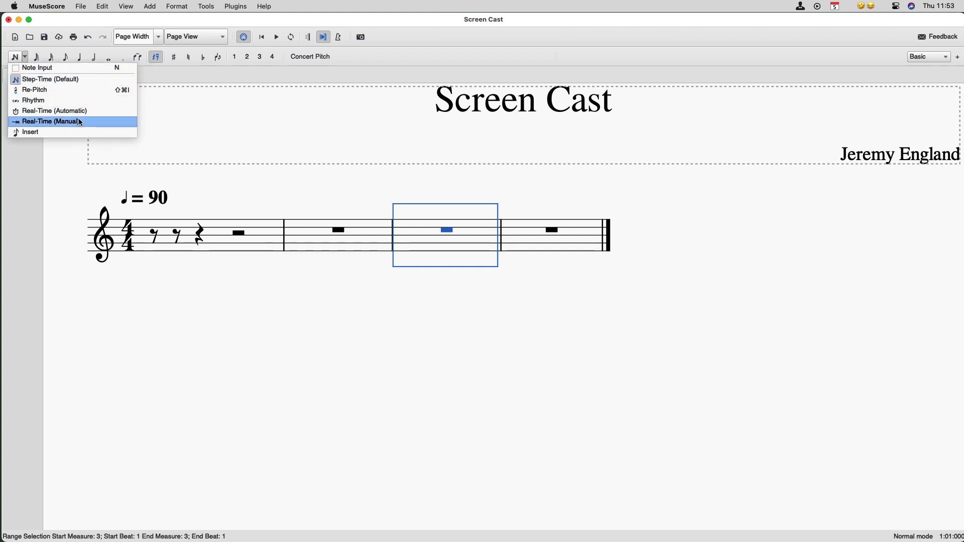
pyautogui.click(65, 90)
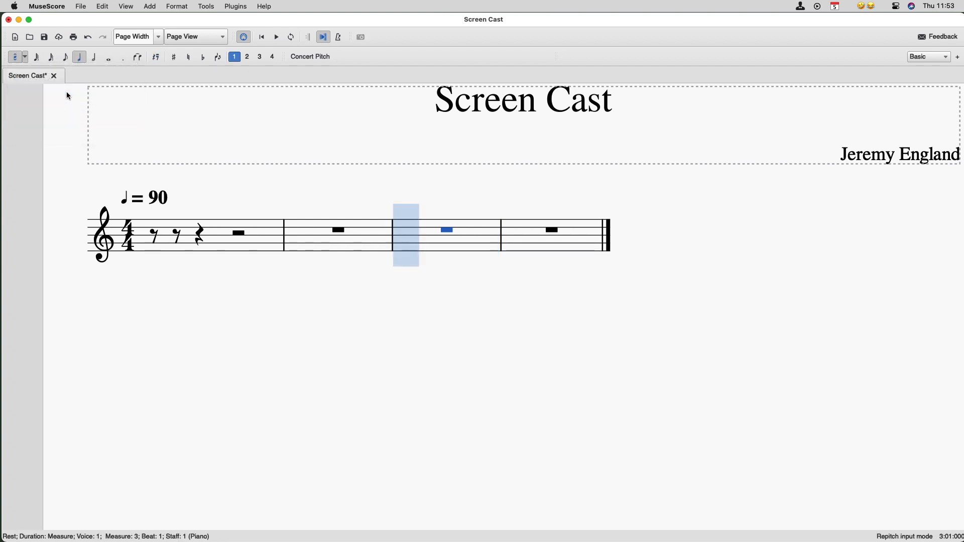
pyautogui.click(25, 58)
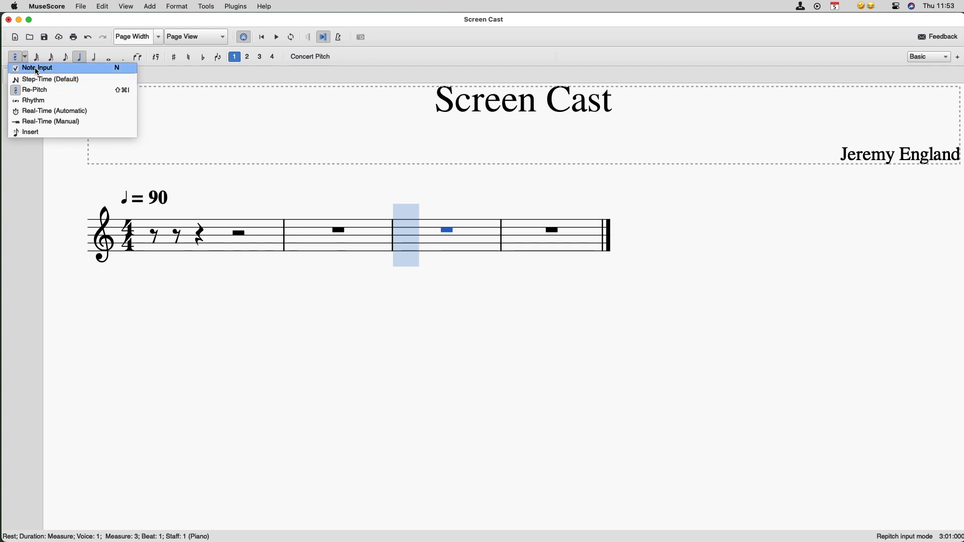
pyautogui.click(36, 70)
pyautogui.click(25, 59)
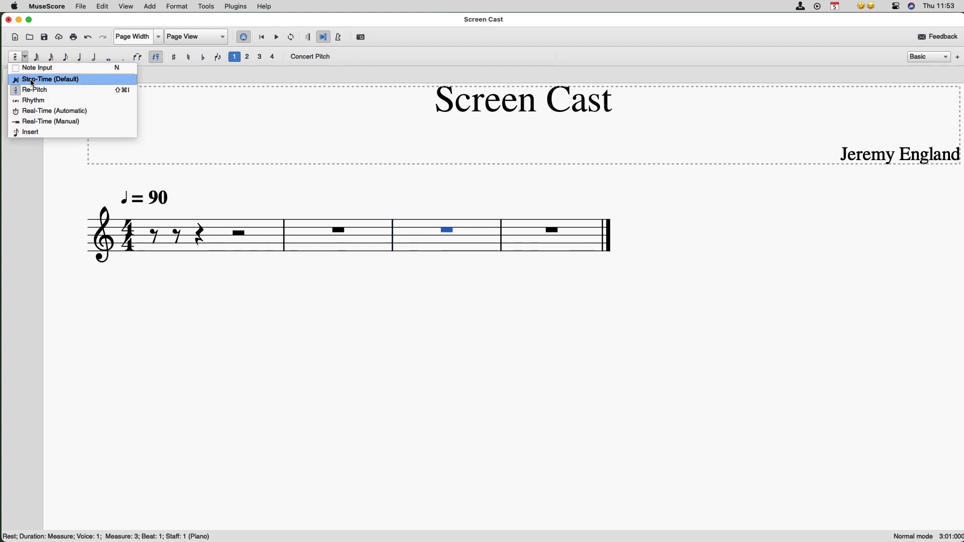
pyautogui.click(32, 81)
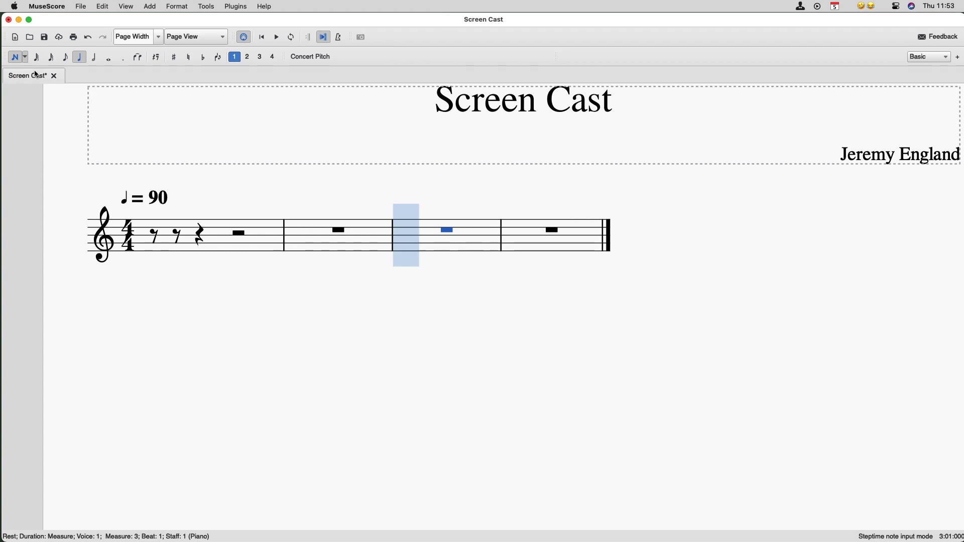
# Toggle note input mode off and on repeatedly, leaving it switched on at the third measure
pyautogui.press('n')
pyautogui.press('n')
pyautogui.press('n')
pyautogui.press('n')
pyautogui.press('n')
pyautogui.press('n')
pyautogui.press('n')
pyautogui.press('n')
pyautogui.press('n')
pyautogui.press('n')
pyautogui.press('n')
pyautogui.press('n')
pyautogui.press('n')
pyautogui.press('n')
pyautogui.press('n')
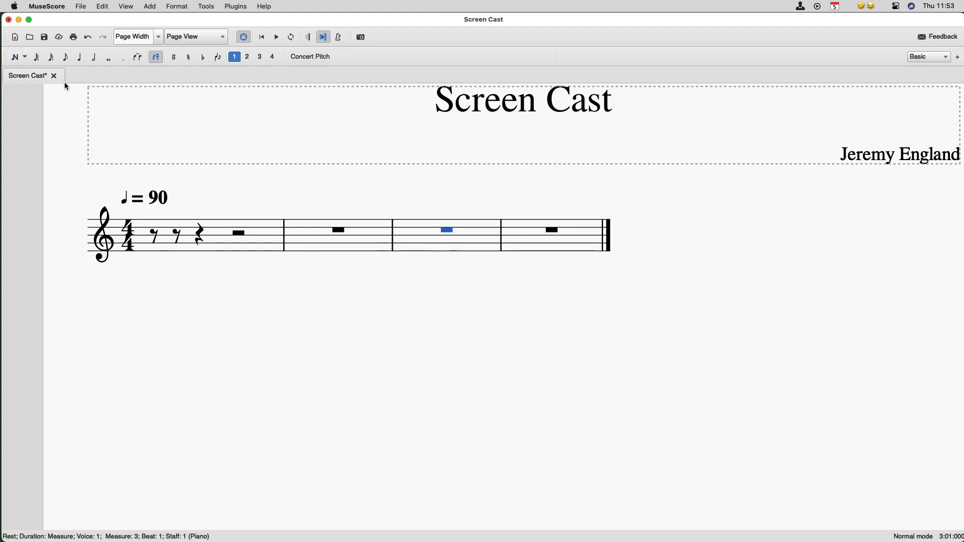
pyautogui.press('n')
pyautogui.press('n')
pyautogui.press('n')
pyautogui.press('n')
pyautogui.press('n')
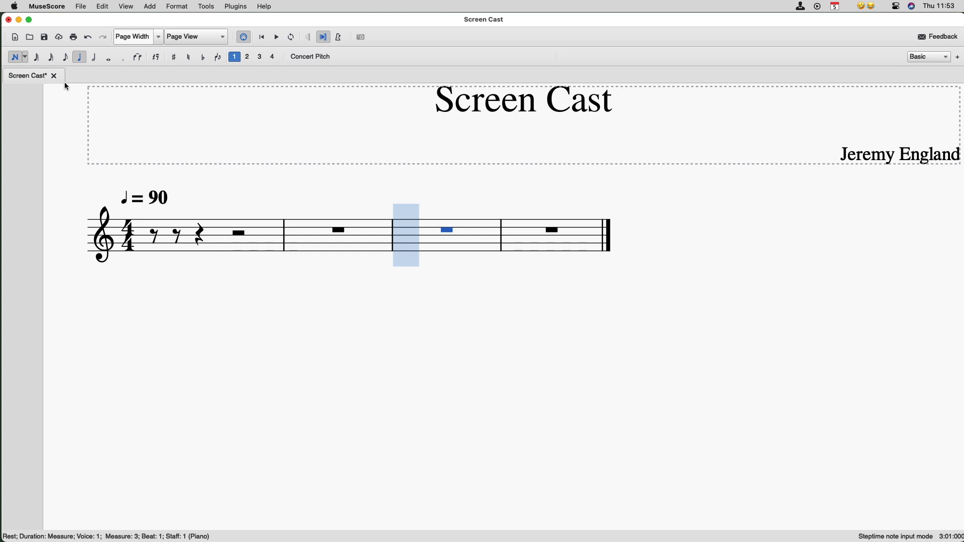
# Enter four C5 quarter notes directly on the staff to fill the first measure
pyautogui.click(154, 234)
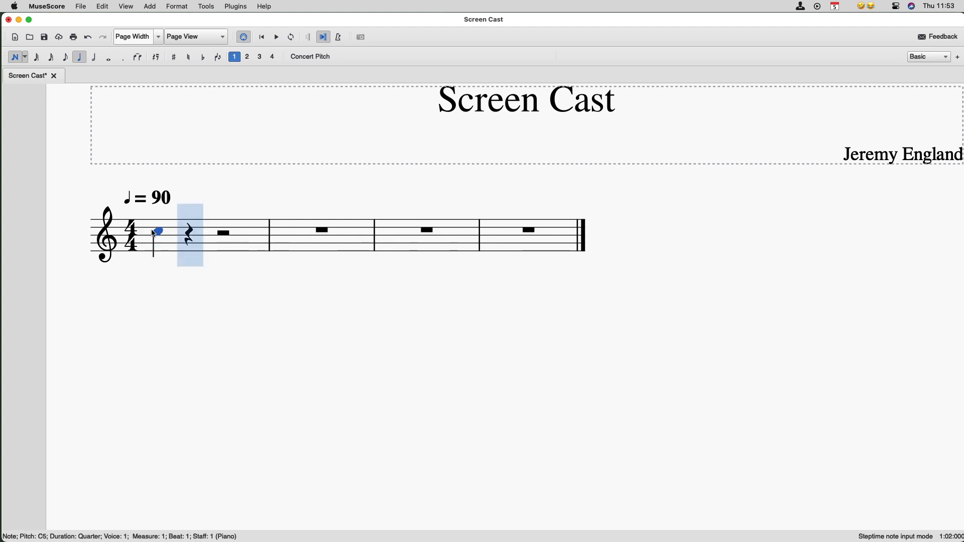
pyautogui.click(199, 233)
pyautogui.click(223, 232)
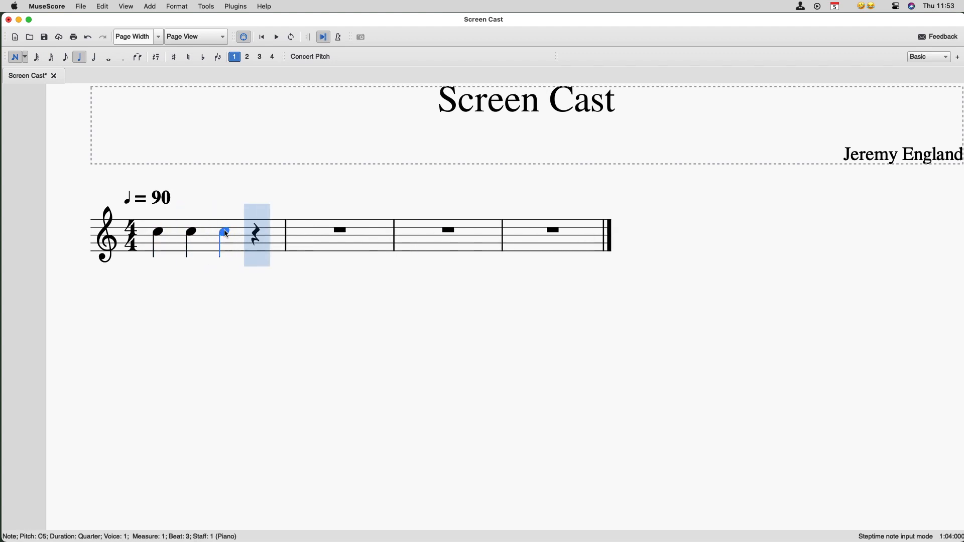
pyautogui.click(245, 233)
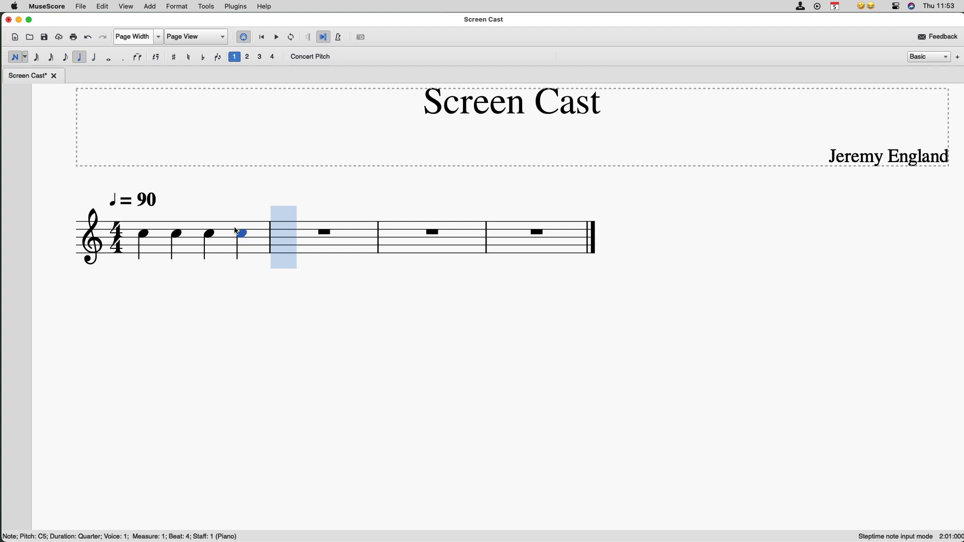
# Show the Piano Keyboard below the score
pyautogui.click(136, 8)
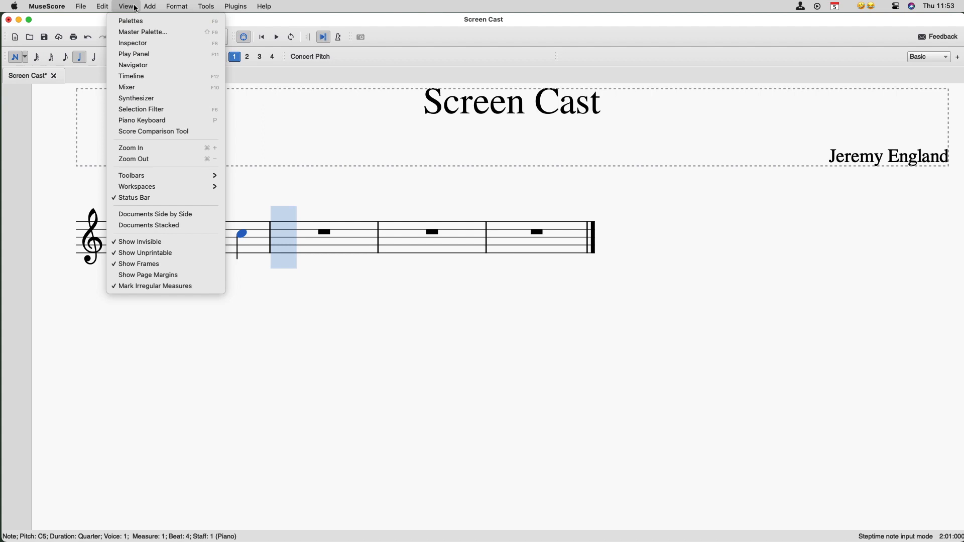
pyautogui.moveTo(257, 8)
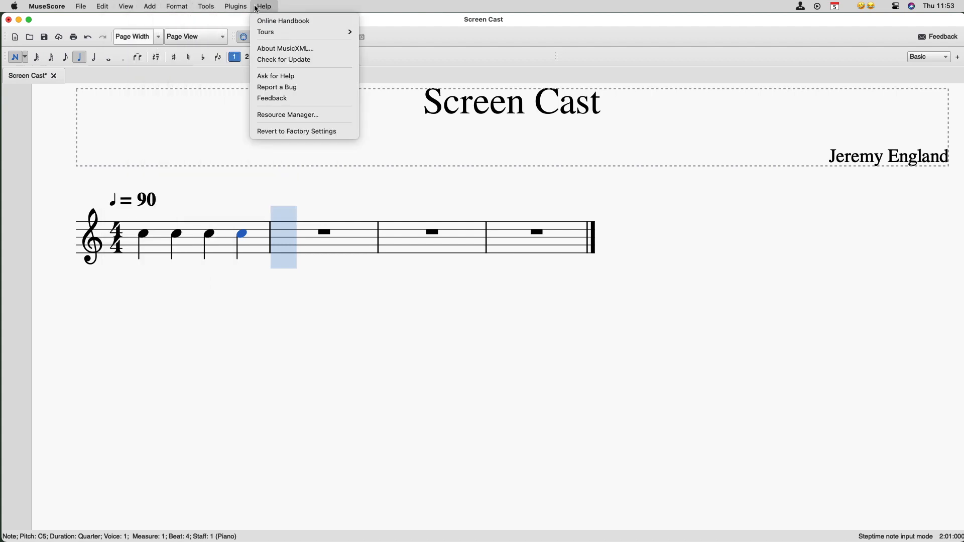
pyautogui.moveTo(147, 11)
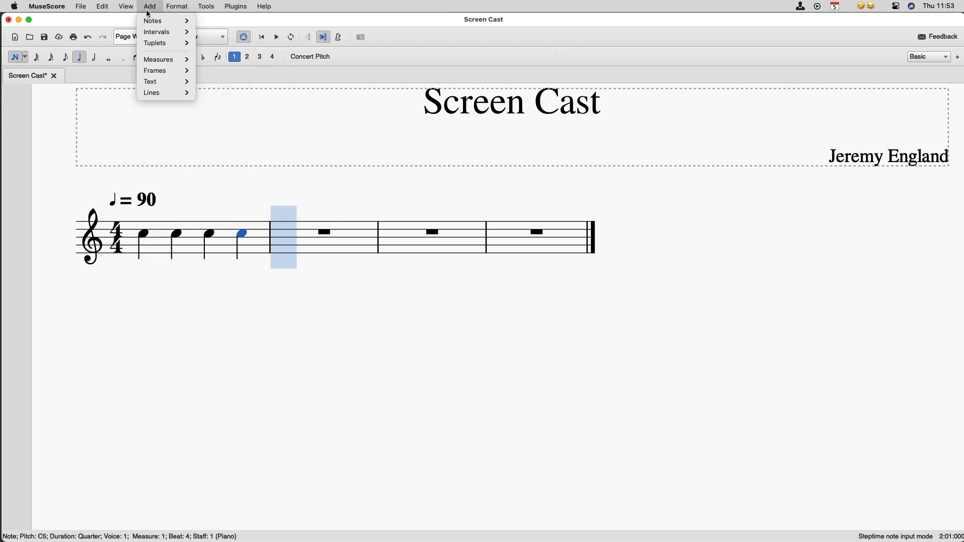
pyautogui.click(148, 13)
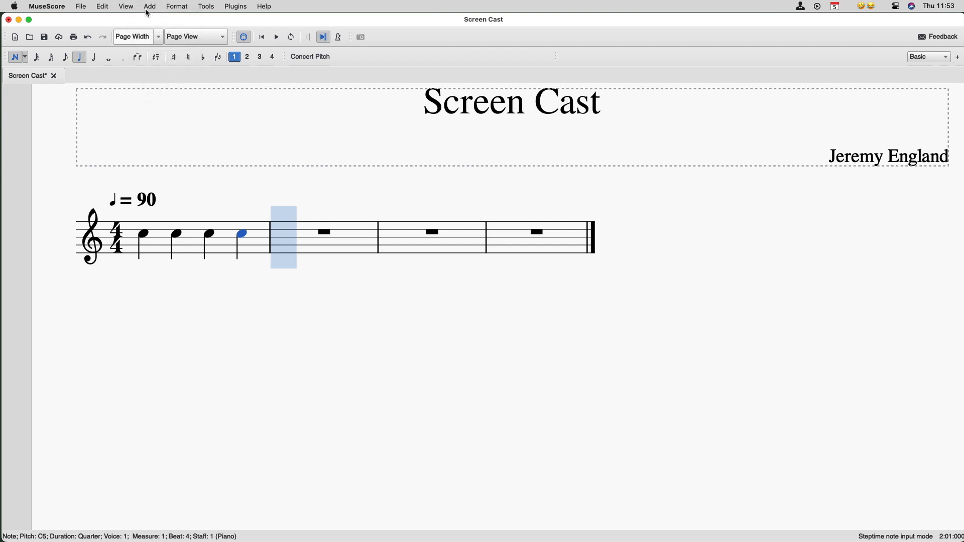
pyautogui.press('p')
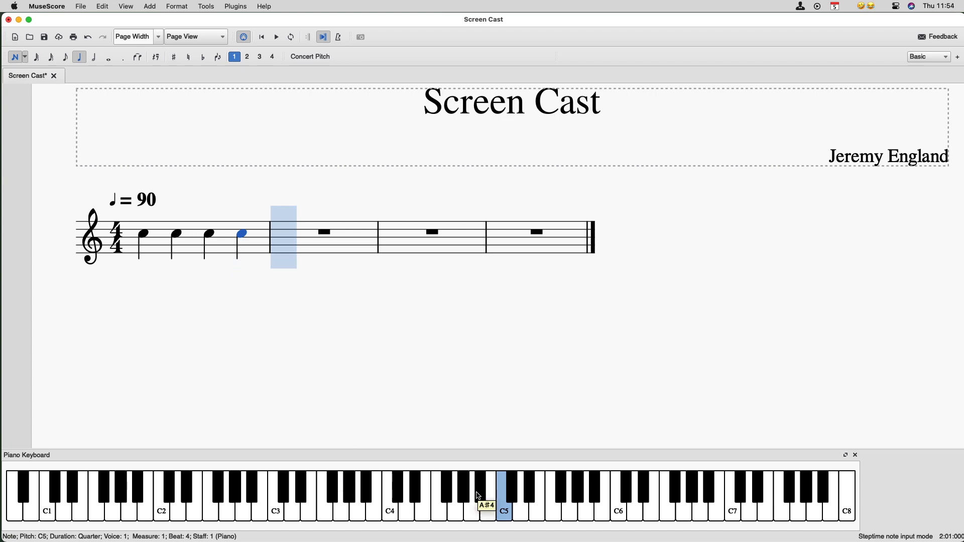
# Fill the second measure with four C5 quarter notes using the on-screen piano
pyautogui.click(509, 512)
pyautogui.click(510, 512)
pyautogui.click(512, 505)
pyautogui.click(515, 499)
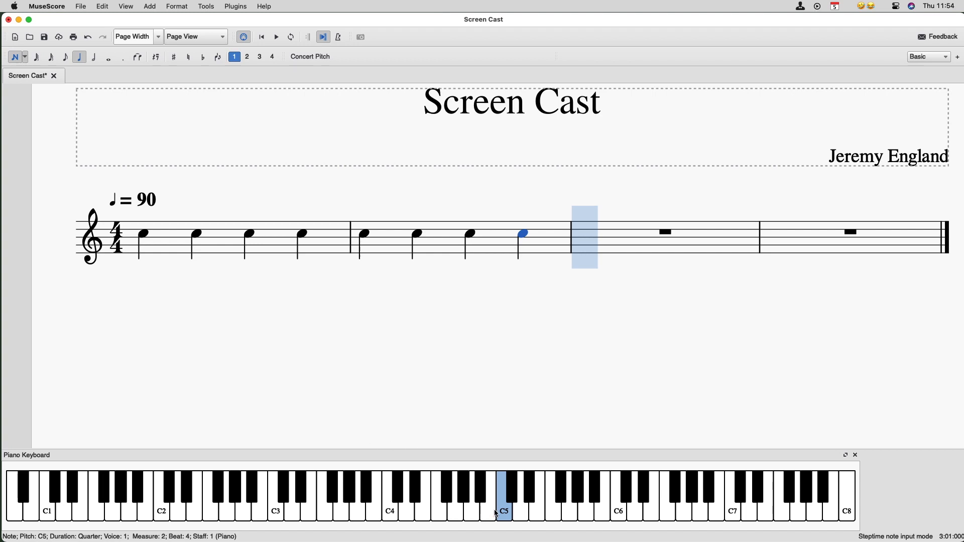
# Fill the third measure with quarter notes B4, A4, G4 and F4 from the on-screen piano
pyautogui.click(492, 518)
pyautogui.click(472, 516)
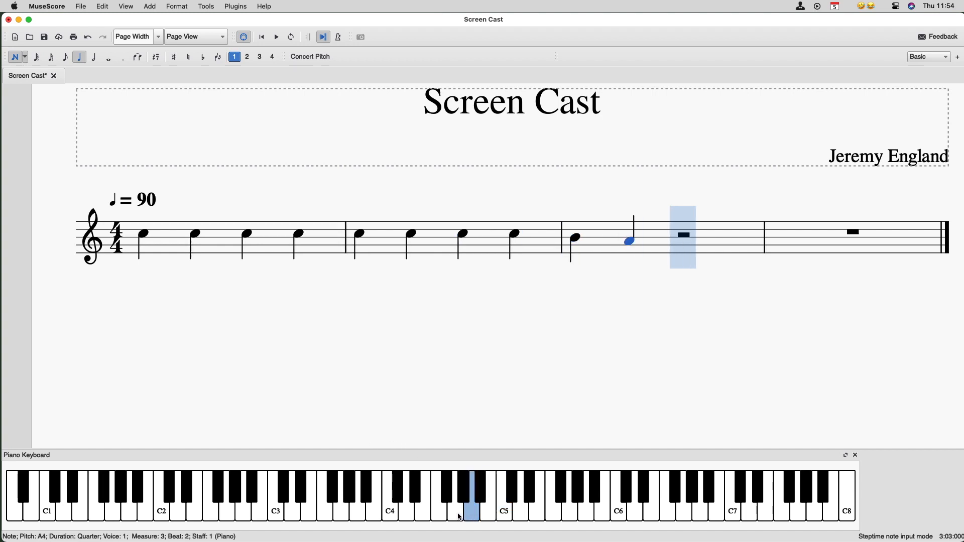
pyautogui.click(457, 515)
pyautogui.click(437, 516)
# Fill the fourth measure with quarter notes E4, D4, C4 and C4, and leave note input mode
pyautogui.click(422, 516)
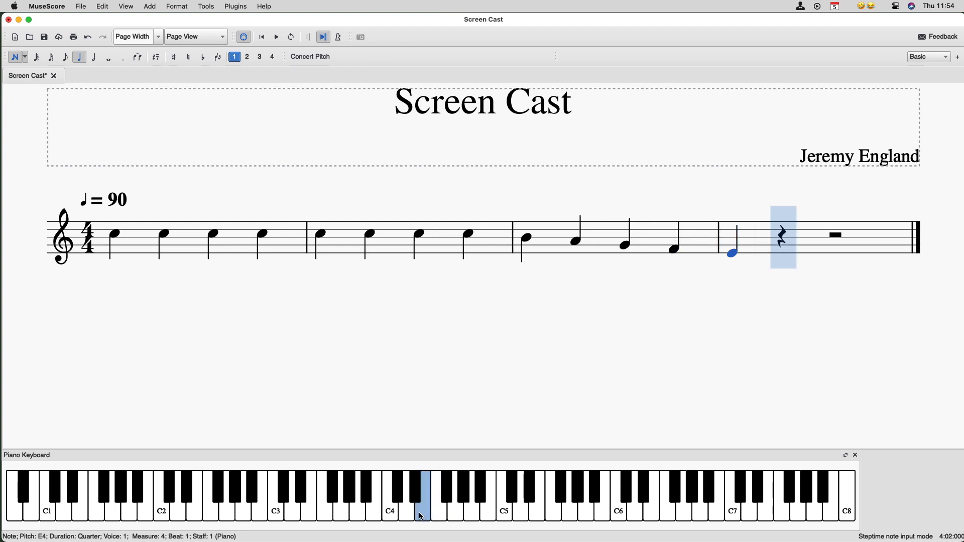
pyautogui.click(406, 516)
pyautogui.click(392, 516)
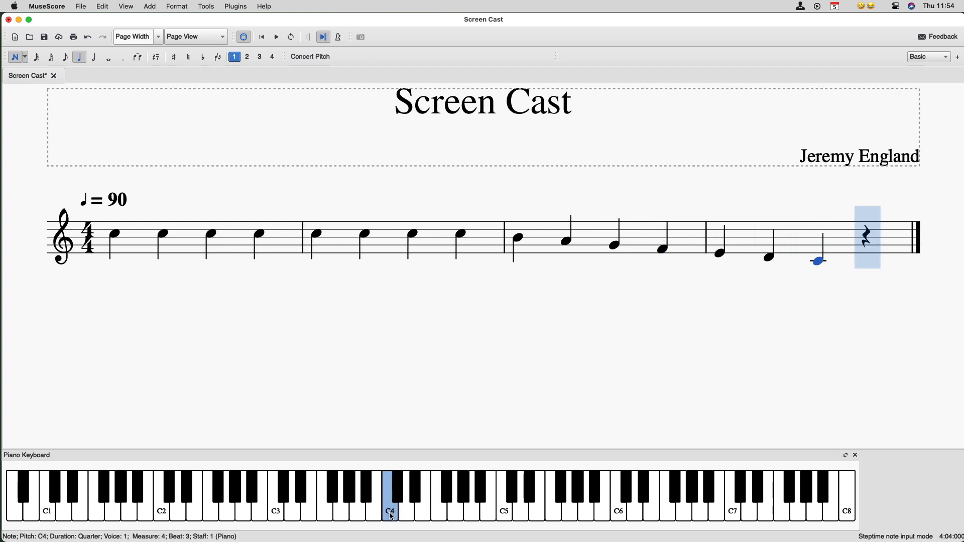
pyautogui.click(392, 516)
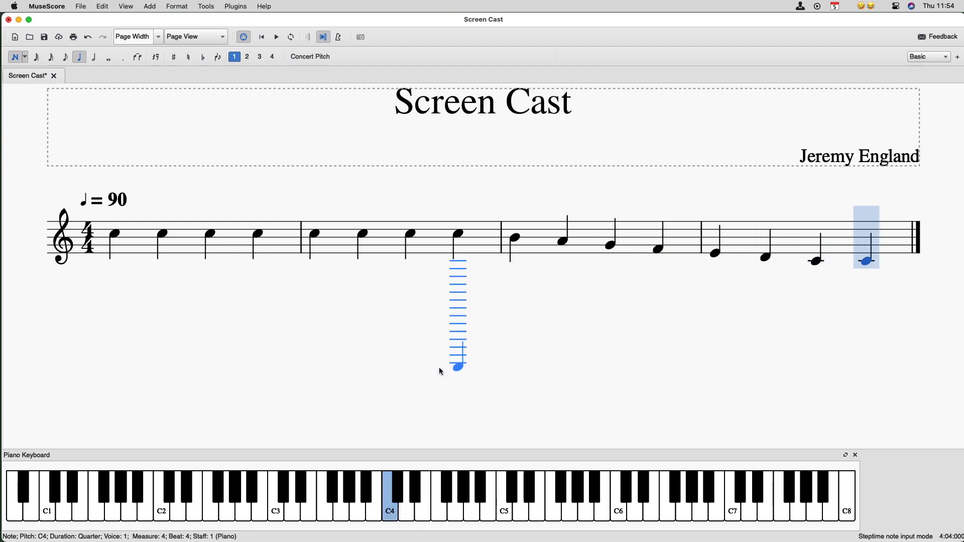
pyautogui.click(18, 62)
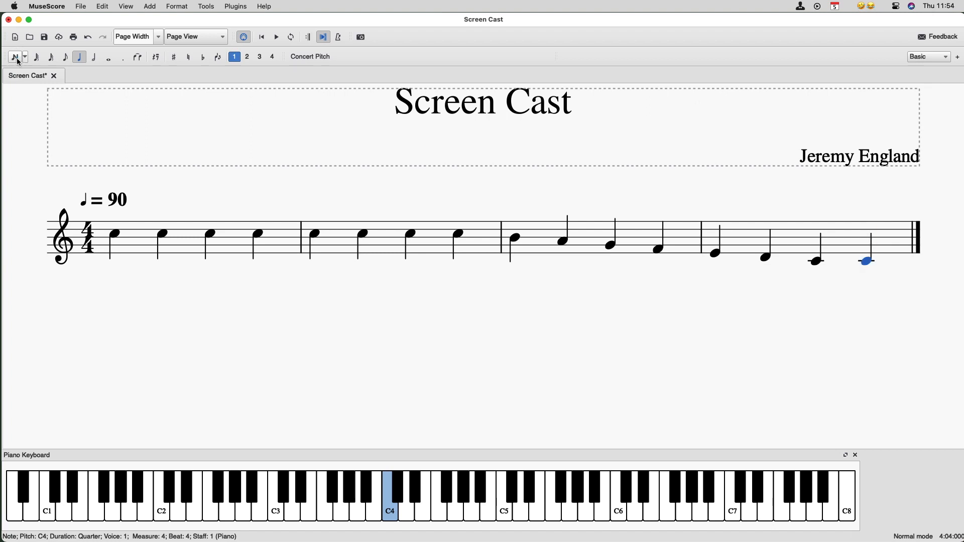
# Select the first measure's notes in turn, return to the first one, and play the score from there before stopping playback
pyautogui.click(262, 38)
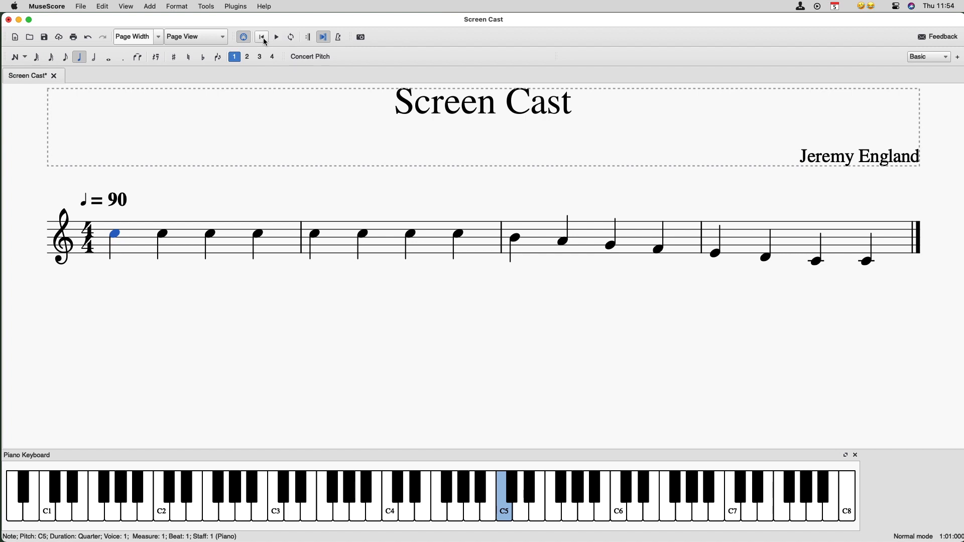
pyautogui.click(162, 234)
pyautogui.click(211, 234)
pyautogui.click(260, 234)
pyautogui.click(115, 235)
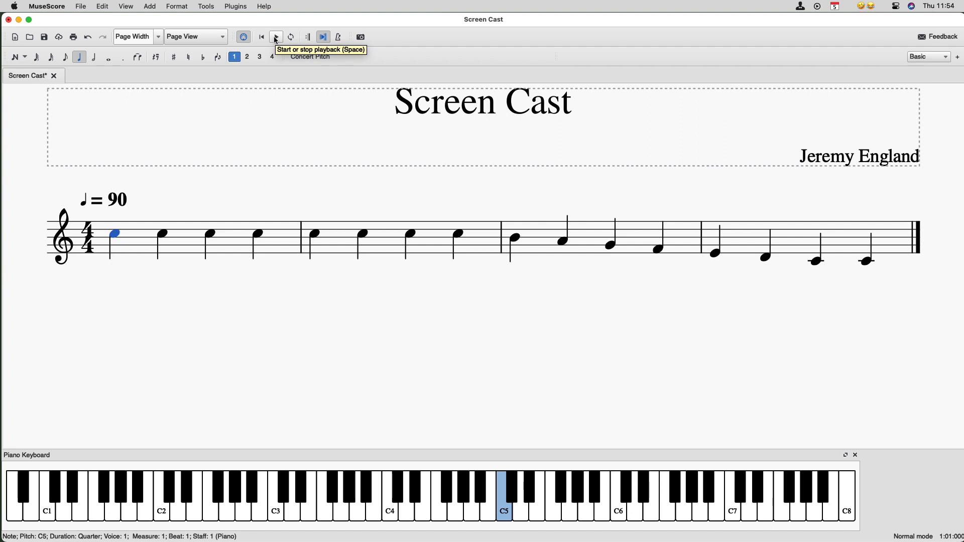
pyautogui.click(276, 38)
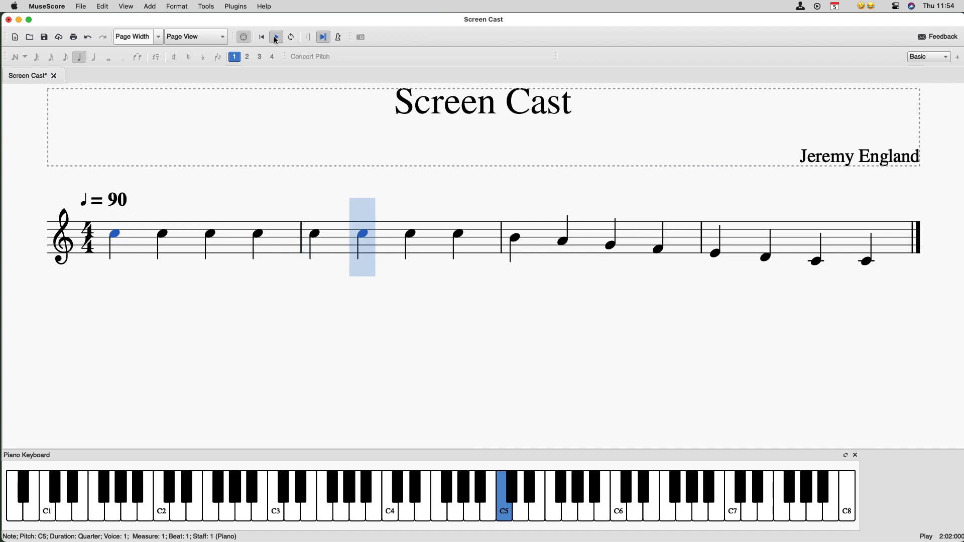
pyautogui.click(277, 38)
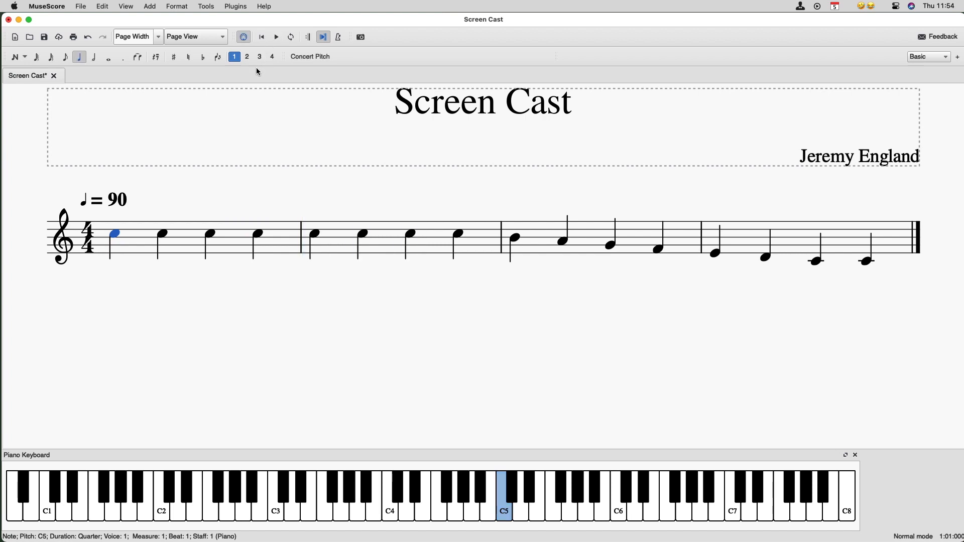
# Select all four measures as one range and delete their notes
pyautogui.click(234, 242)
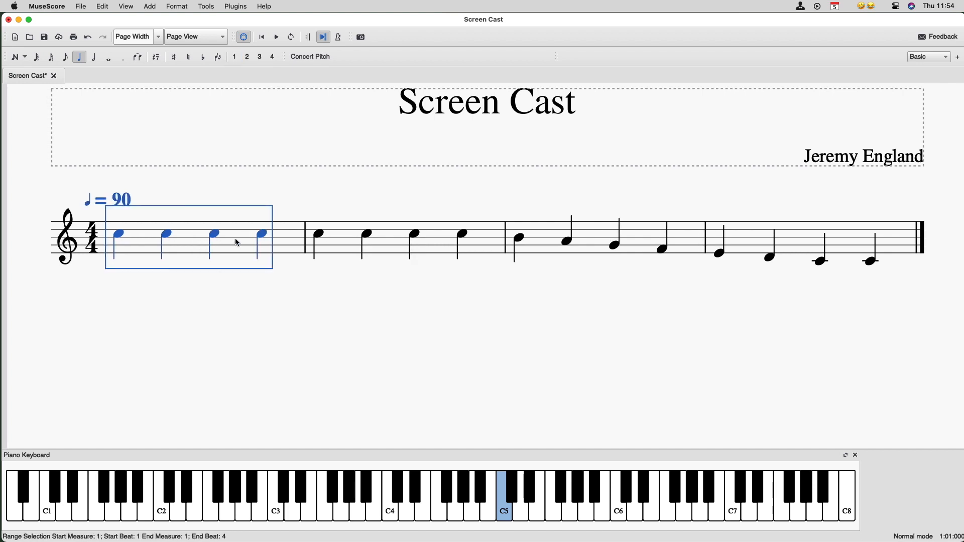
pyautogui.keyDown('shift'); pyautogui.click(741, 232); pyautogui.keyUp('shift')
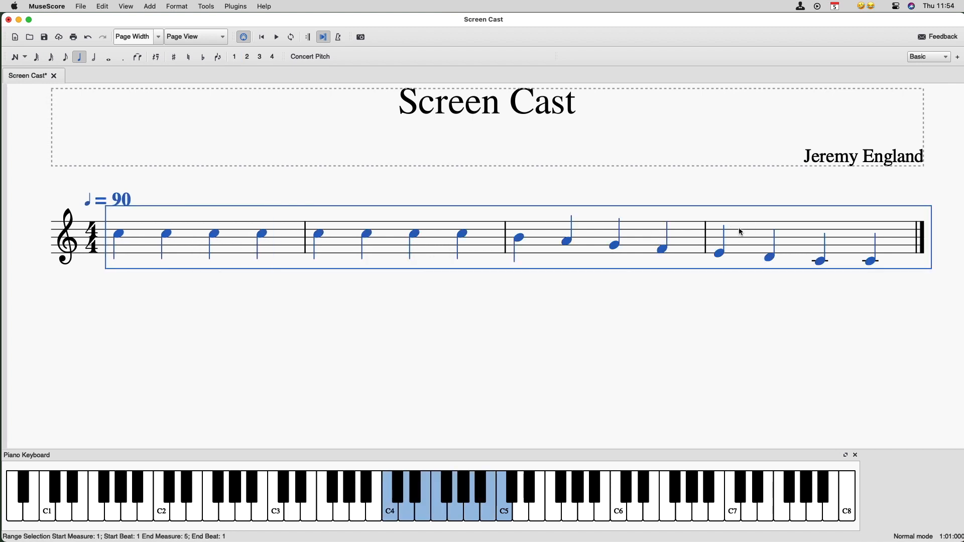
pyautogui.press('Delete')
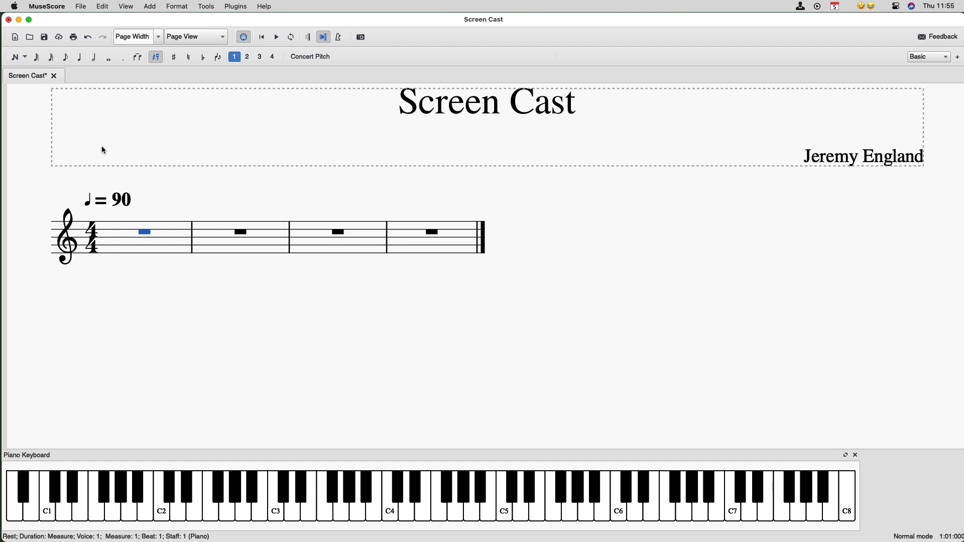
# Enter eighth notes G4, A4, B4 and C5 on the first two beats of the first measure
pyautogui.click(70, 61)
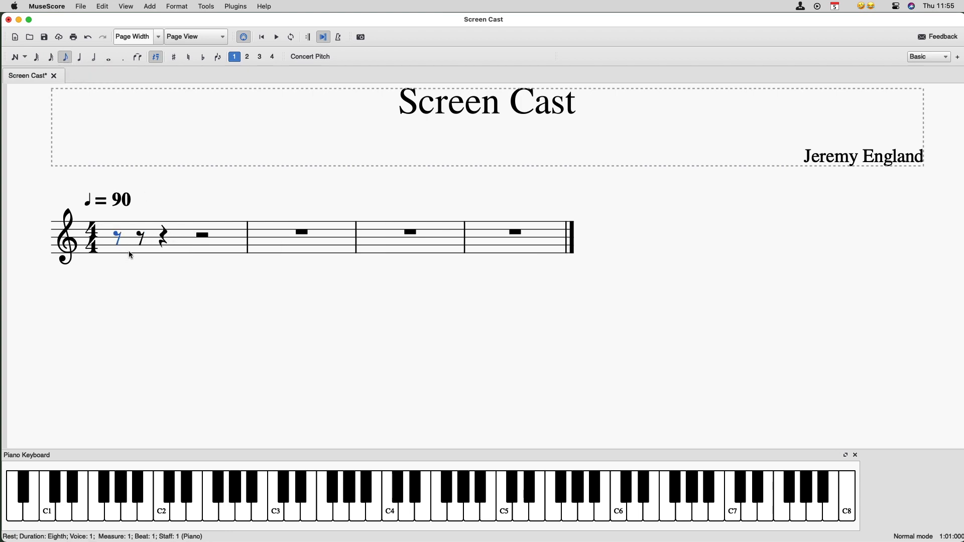
pyautogui.click(15, 57)
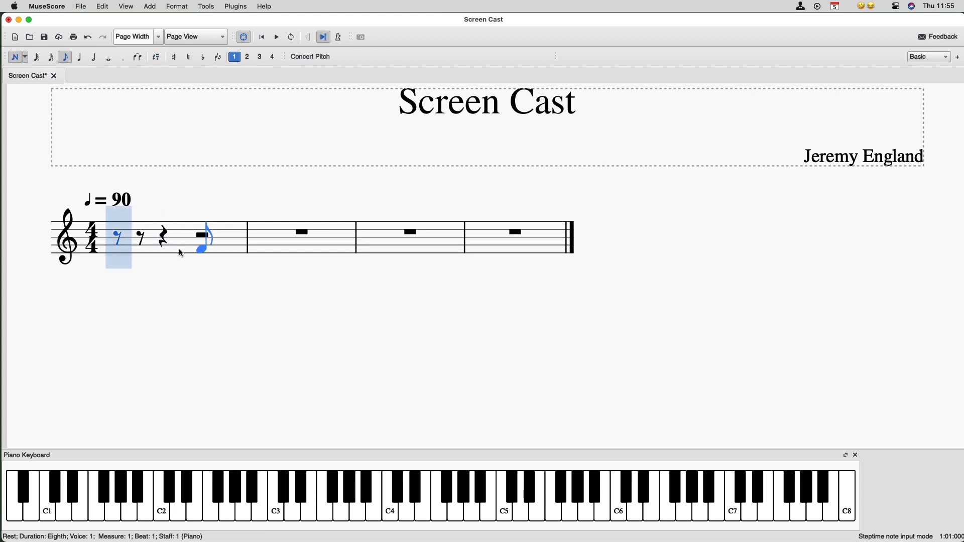
pyautogui.click(119, 246)
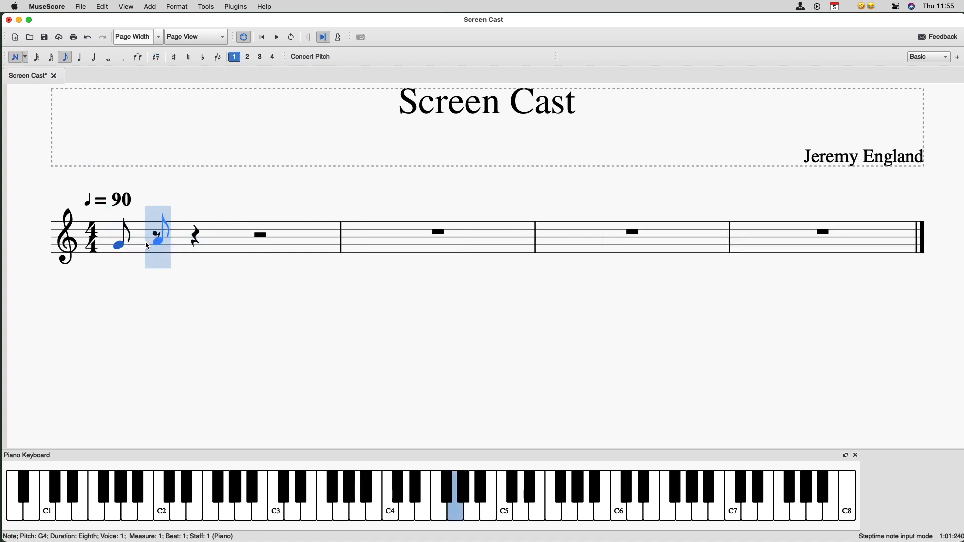
pyautogui.click(147, 243)
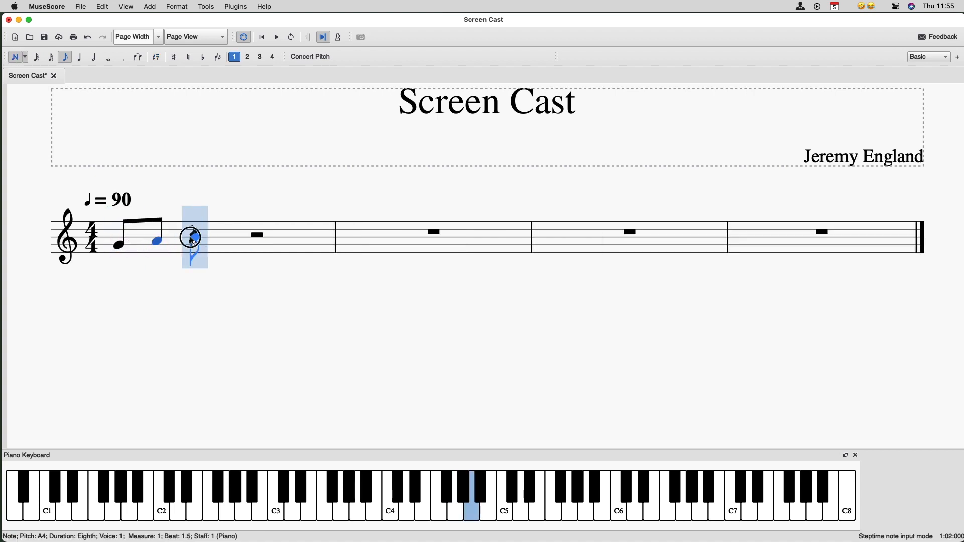
pyautogui.click(192, 238)
pyautogui.click(222, 233)
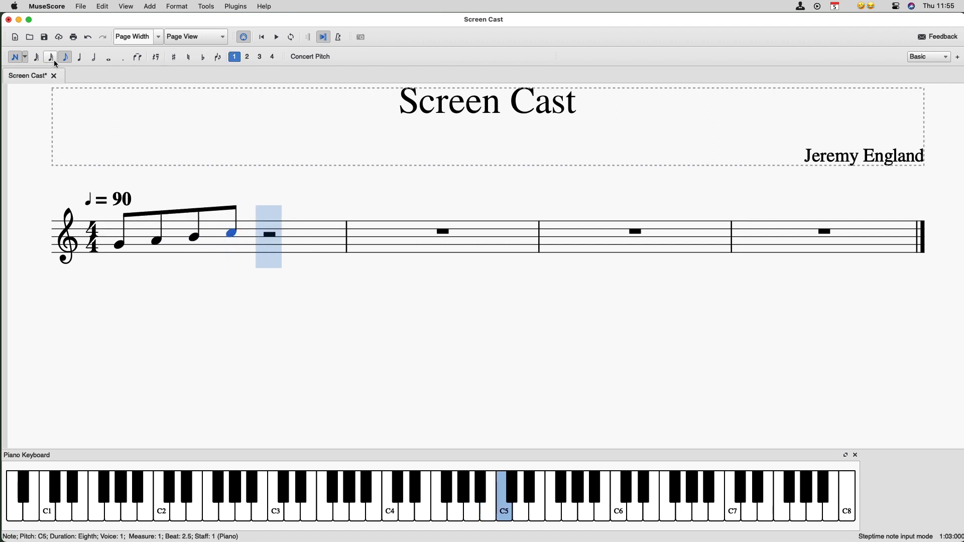
# Place a quarter rest on the third beat of the first measure
pyautogui.click(79, 57)
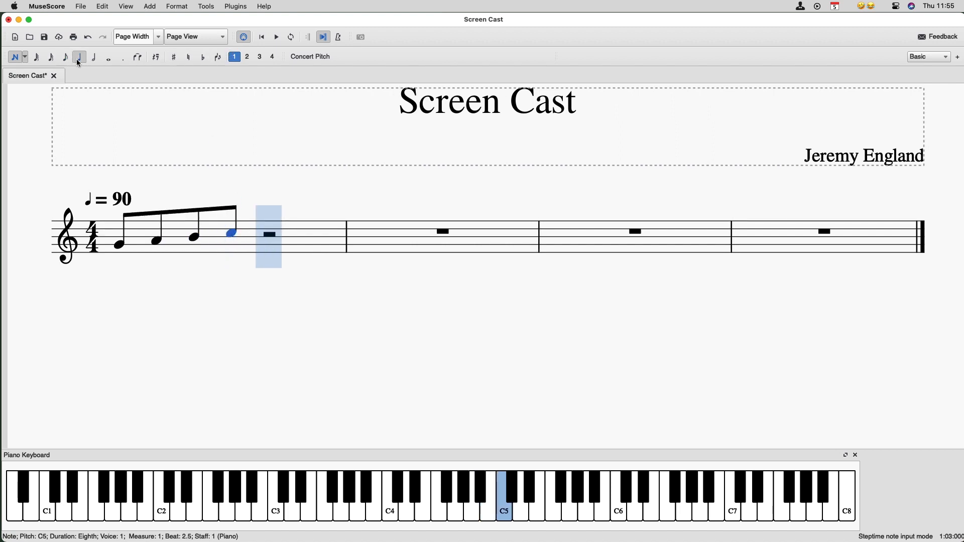
pyautogui.click(156, 57)
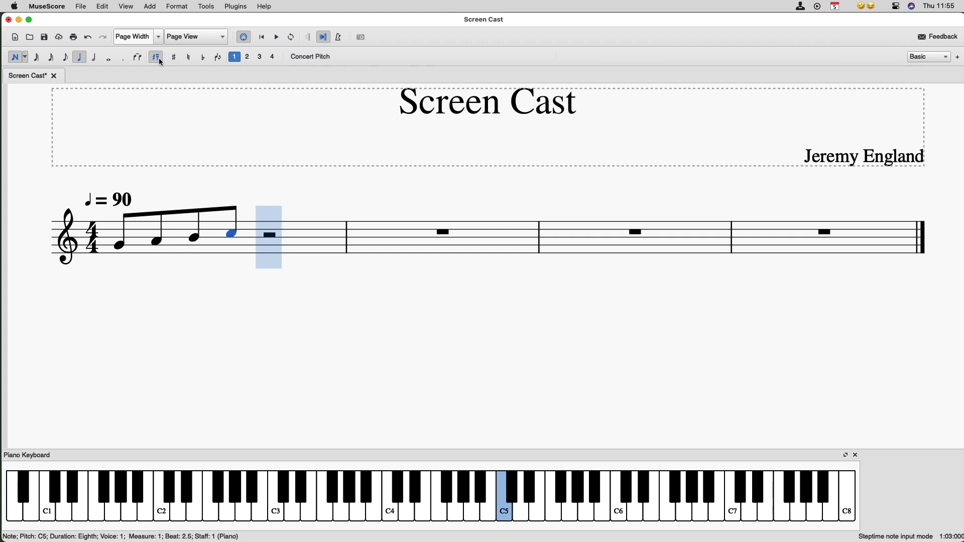
pyautogui.scroll(-1, 244, 240)
pyautogui.click(255, 232)
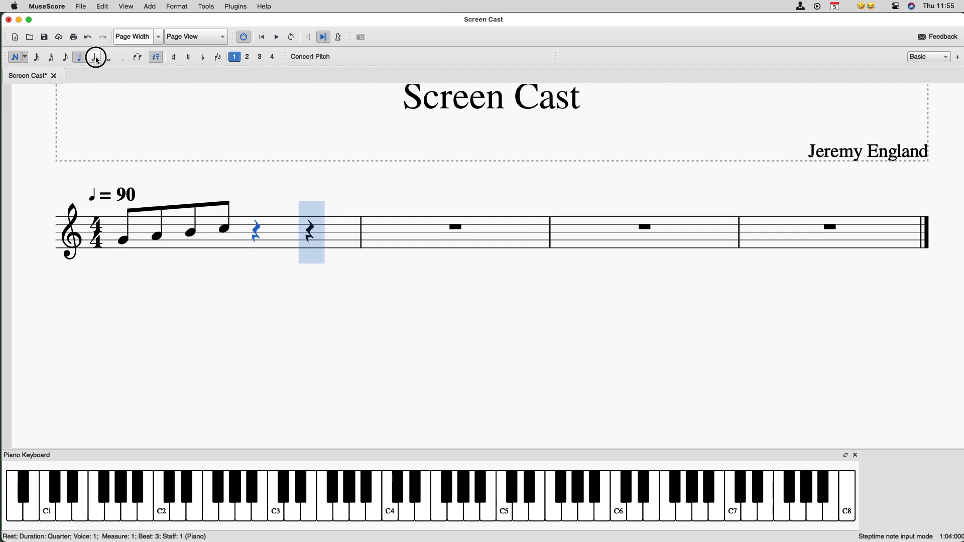
# Set quarter duration with rest entry off and enter E4 on the fourth beat of the first measure
pyautogui.click(79, 58)
pyautogui.click(159, 59)
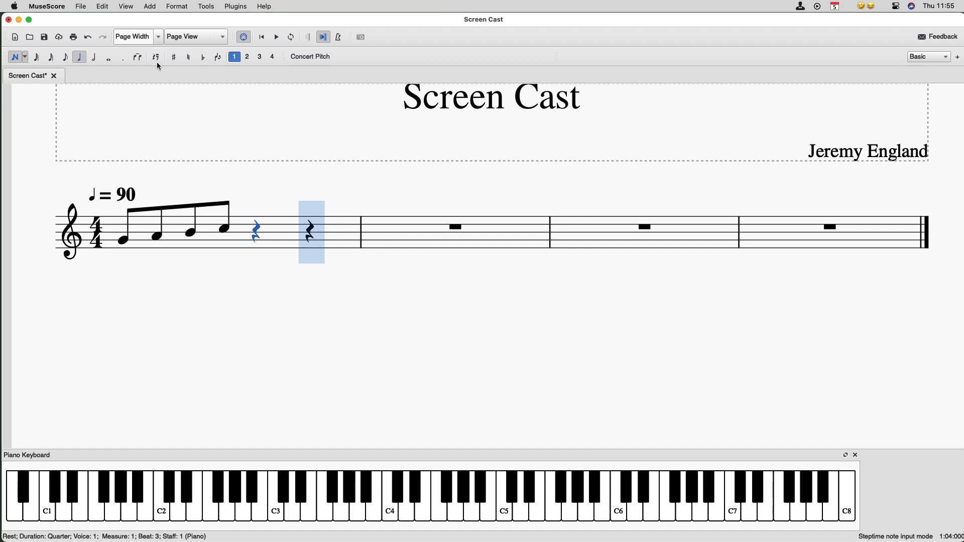
pyautogui.click(160, 57)
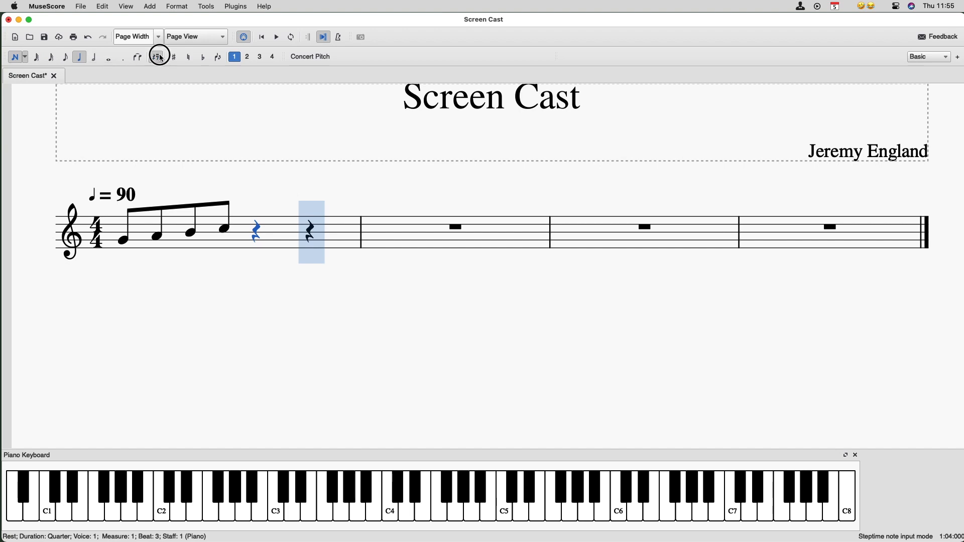
pyautogui.click(109, 59)
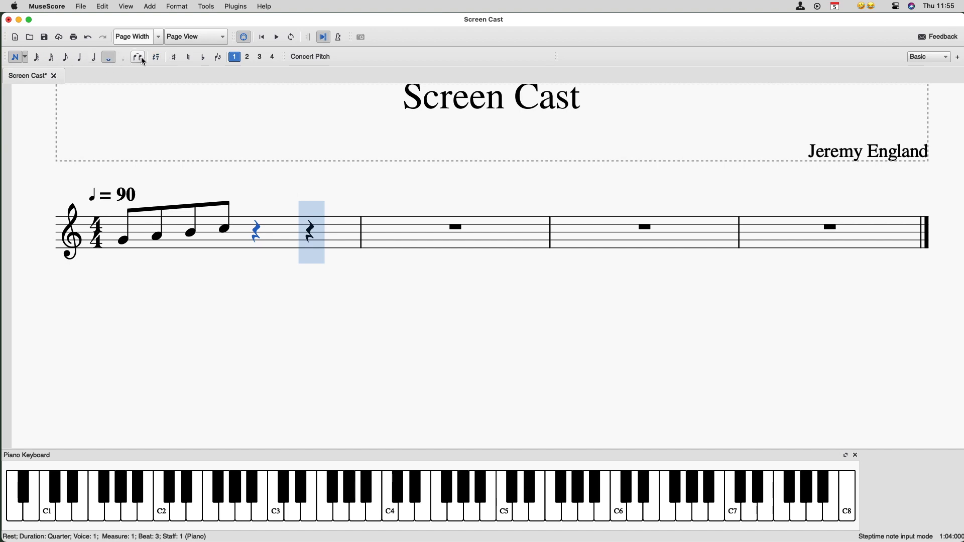
pyautogui.click(80, 57)
pyautogui.click(156, 57)
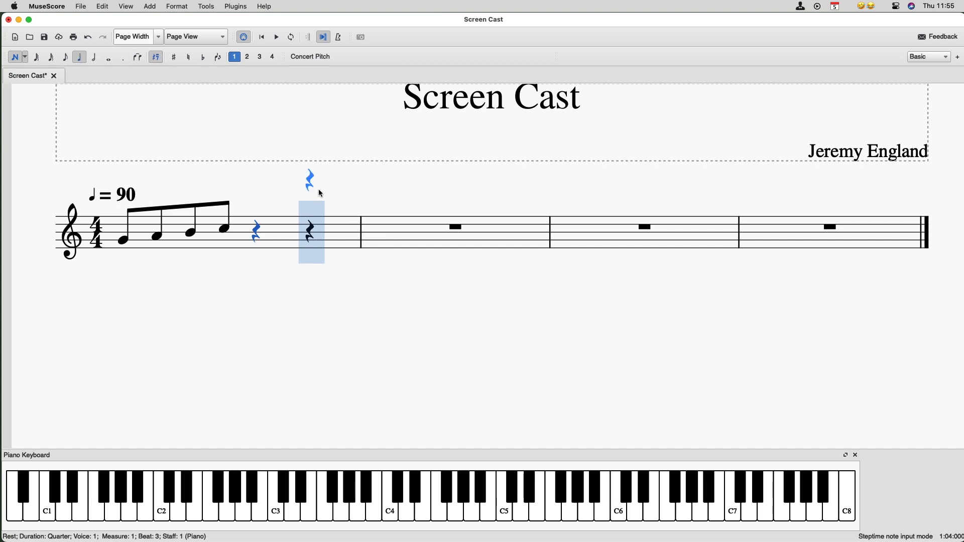
pyautogui.click(156, 57)
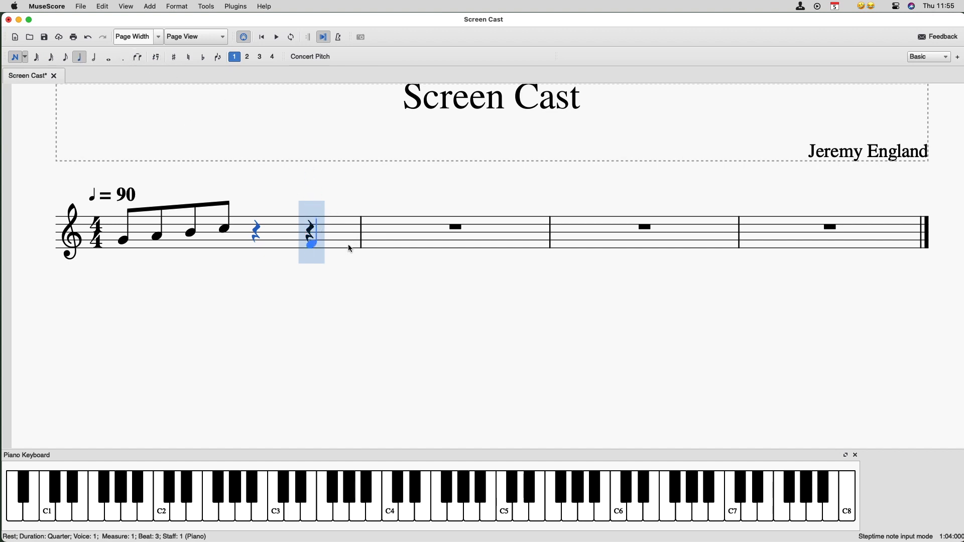
pyautogui.click(322, 249)
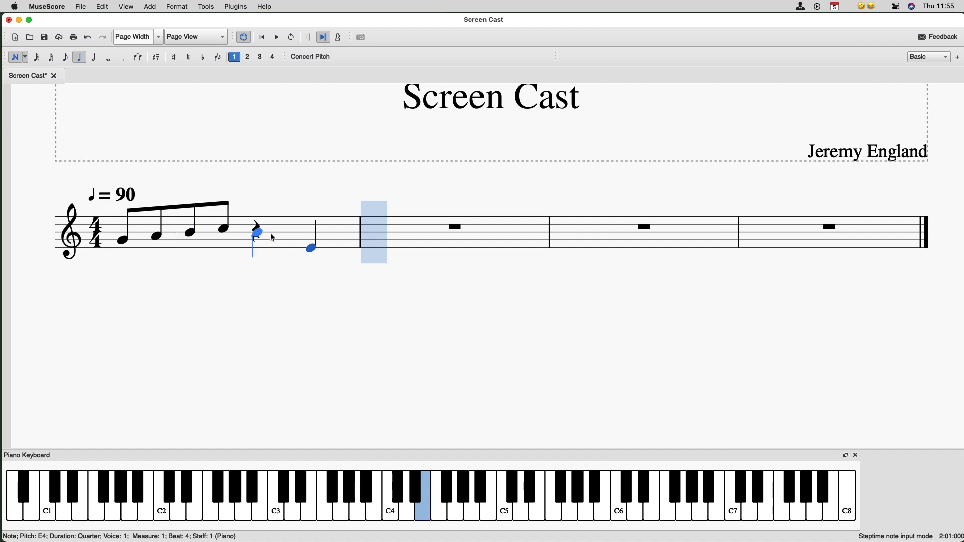
# Enter a quarter note G4 on the second measure's first beat and stack a G4-B4 chord on its second beat
pyautogui.click(99, 7)
pyautogui.click(104, 7)
pyautogui.click(372, 237)
pyautogui.click(421, 240)
pyautogui.keyDown('shift'); pyautogui.click(420, 232); pyautogui.keyUp('shift')
# Stack quarter-note chords B3-A4-B4-C5 and G4-B4-D5-F5 on the second measure's third and fourth beats
pyautogui.click(456, 231)
pyautogui.keyDown('shift'); pyautogui.click(474, 224); pyautogui.keyUp('shift')
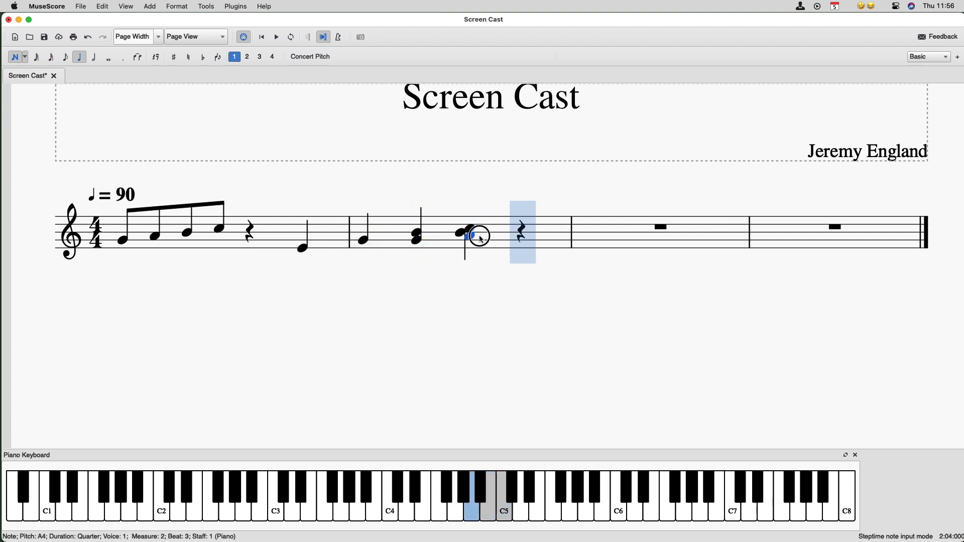
pyautogui.keyDown('shift'); pyautogui.click(470, 257); pyautogui.keyUp('shift')
pyautogui.click(522, 232)
pyautogui.keyDown('shift'); pyautogui.click(523, 225); pyautogui.keyUp('shift')
pyautogui.keyDown('shift'); pyautogui.click(524, 216); pyautogui.keyUp('shift')
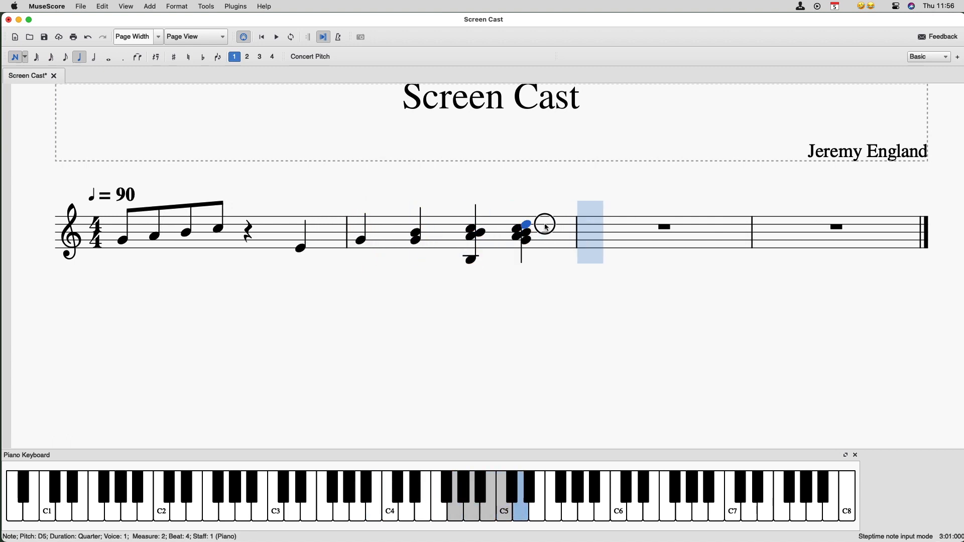
# Enter A4 quarter notes on the first three beats of the third measure and try stacking B4 on them
pyautogui.click(582, 236)
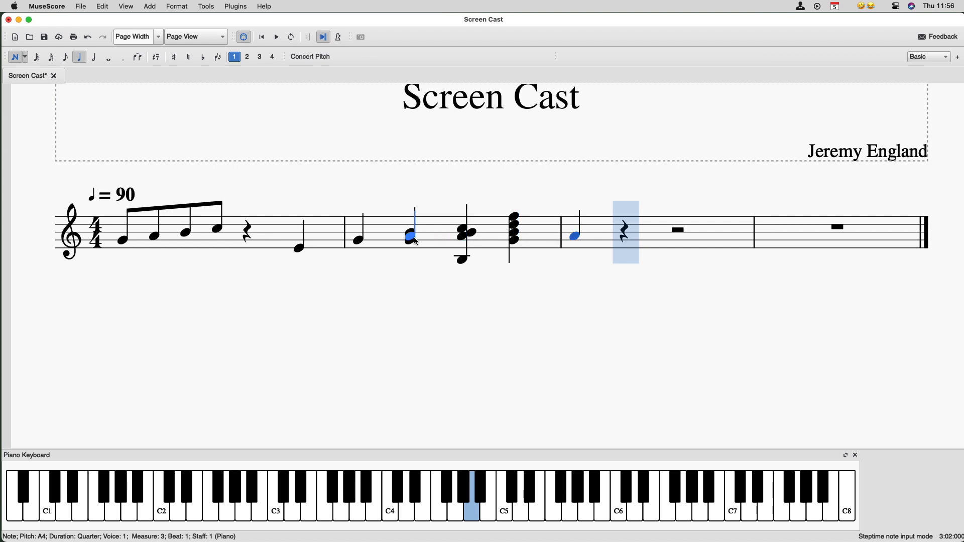
pyautogui.click(636, 236)
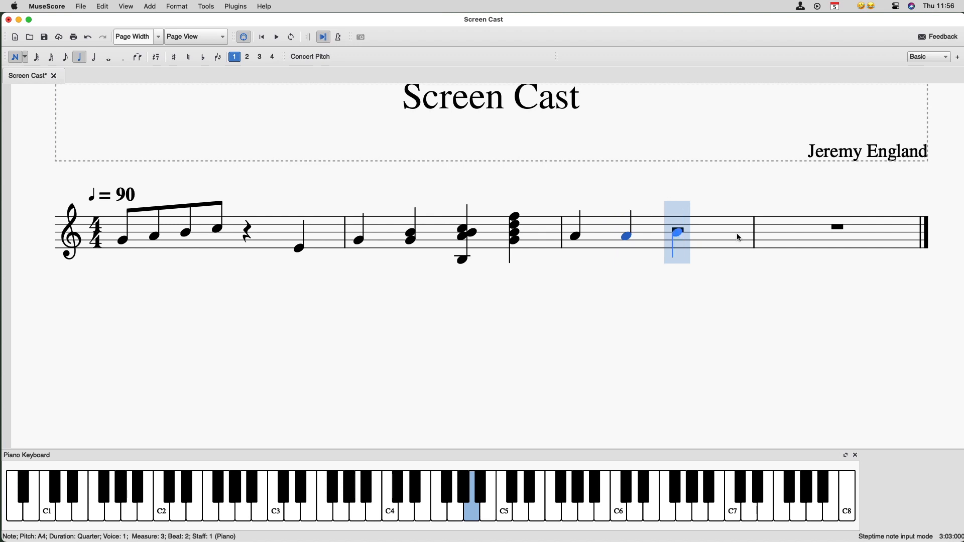
pyautogui.click(675, 236)
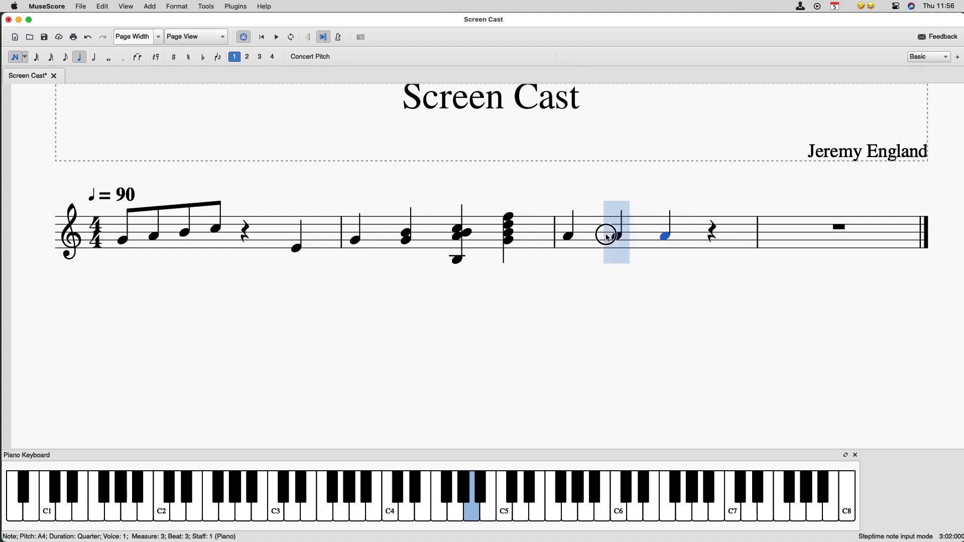
pyautogui.click(660, 232)
pyautogui.click(607, 226)
pyautogui.click(609, 232)
pyautogui.click(568, 232)
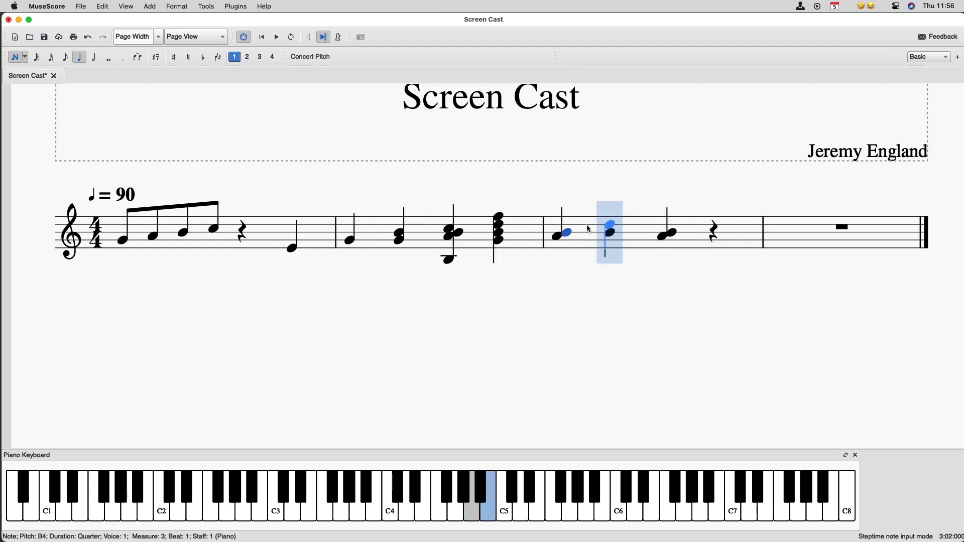
# Undo the third measure's entries back to its first A4 quarter note
pyautogui.click(107, 6)
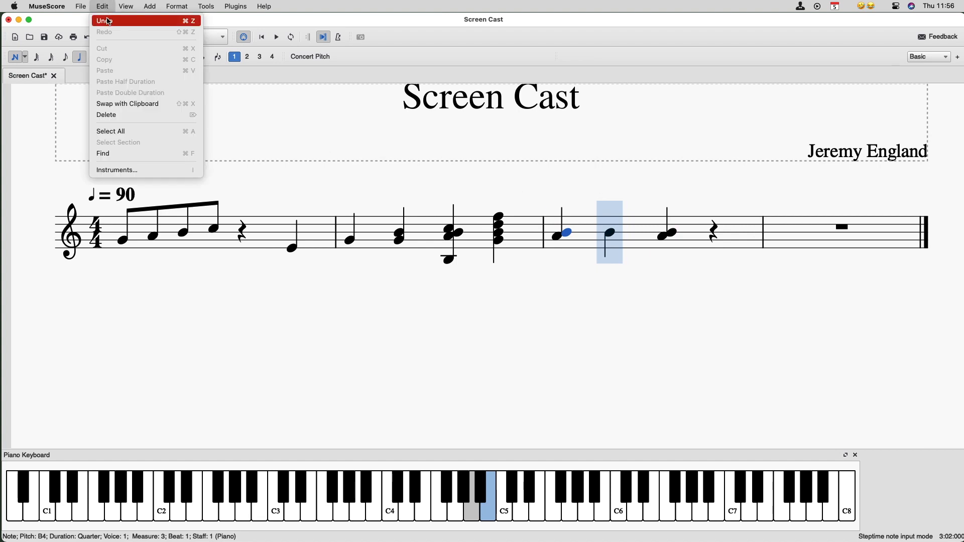
pyautogui.click(109, 21)
pyautogui.click(104, 7)
pyautogui.click(109, 21)
pyautogui.click(103, 7)
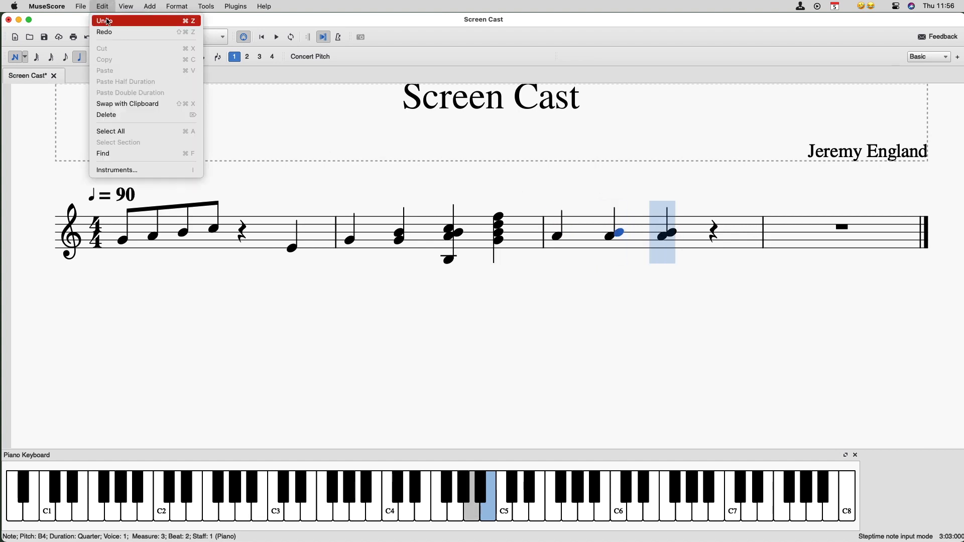
pyautogui.click(109, 21)
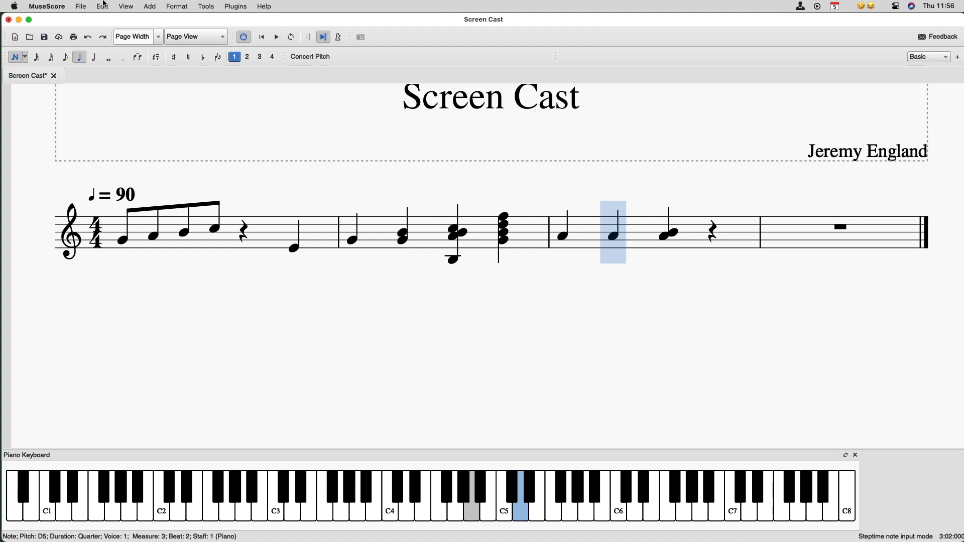
pyautogui.press('super+z')
pyautogui.press('super+z')
pyautogui.press('super+z')
pyautogui.press('super+z')
pyautogui.press('super+z')
pyautogui.press('super+z')
pyautogui.press('super+z')
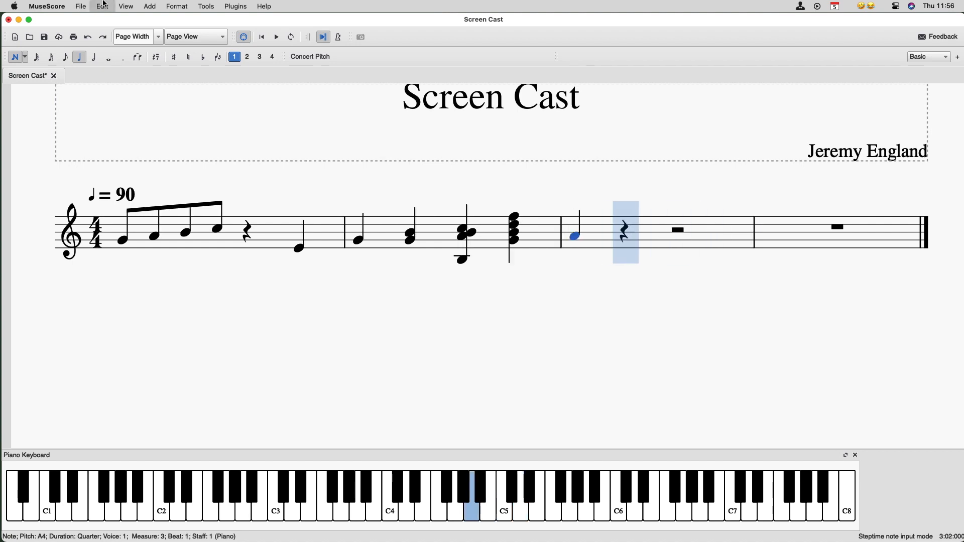
# Undo the third measure's remaining note and the second measure's chords, back to two G4 quarter notes
pyautogui.press('super+z')
pyautogui.press('super+z')
pyautogui.press('super+z')
pyautogui.press('super+z')
pyautogui.press('super+z')
pyautogui.press('super+z')
pyautogui.press('super+z')
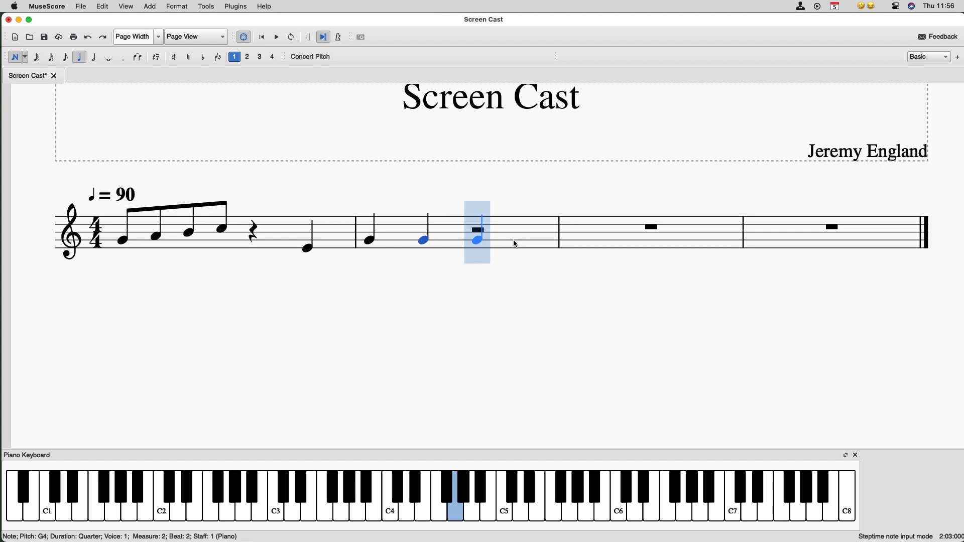
# Try A4 from the on-screen piano on the second measure's second beat, and enter A4 on its third beat
pyautogui.press('Left')
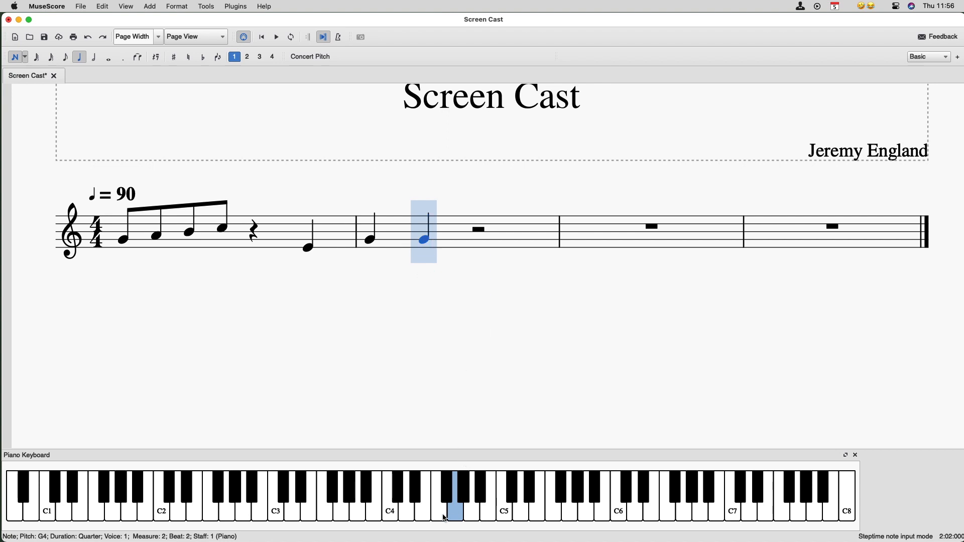
pyautogui.click(475, 518)
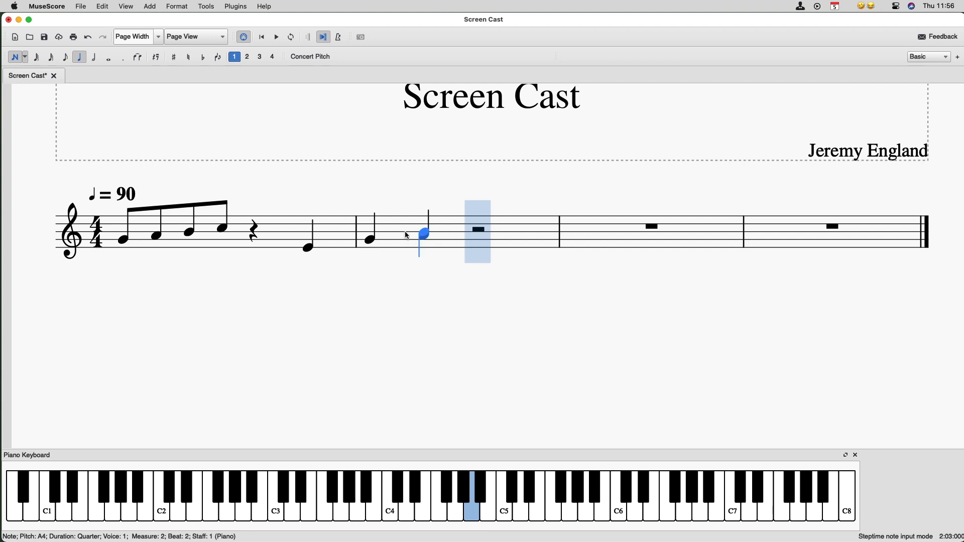
pyautogui.click(476, 516)
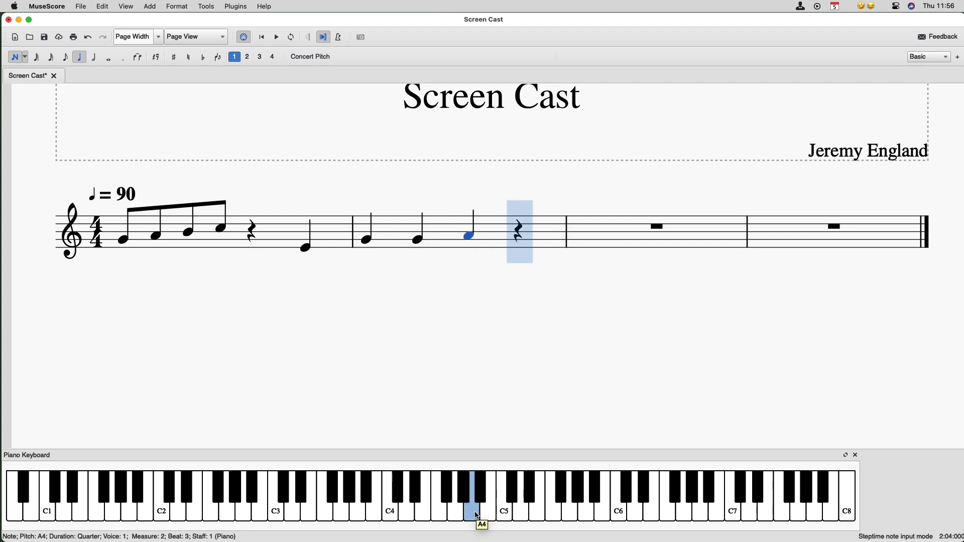
# Move the input cursor back and forth around the second and third measures, and enter B4 on the second measure's fourth beat
pyautogui.press('Left')
pyautogui.press('Right')
pyautogui.press('Right')
pyautogui.press('Right')
pyautogui.press('Left')
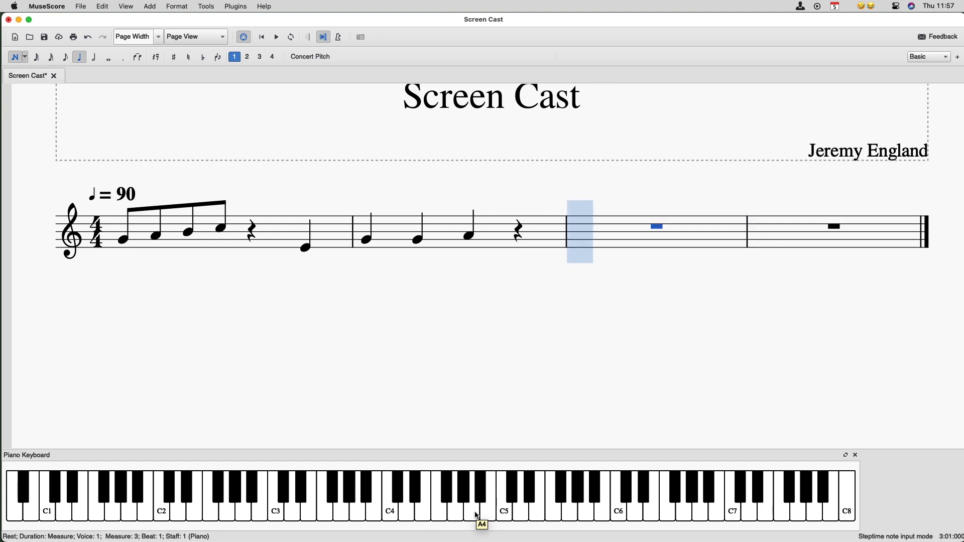
pyautogui.press('Left')
pyautogui.press('Left')
pyautogui.press('Left')
pyautogui.press('Right')
pyautogui.press('Right')
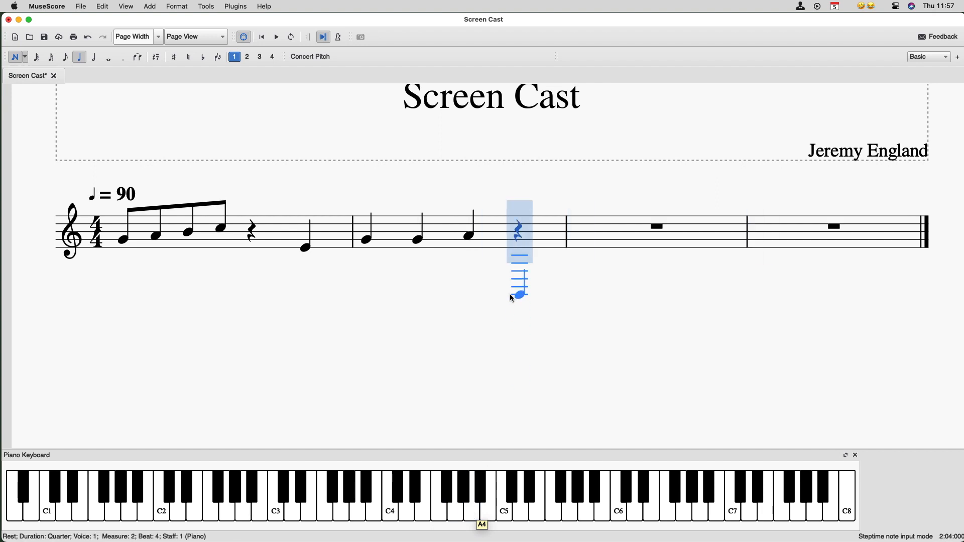
pyautogui.click(520, 233)
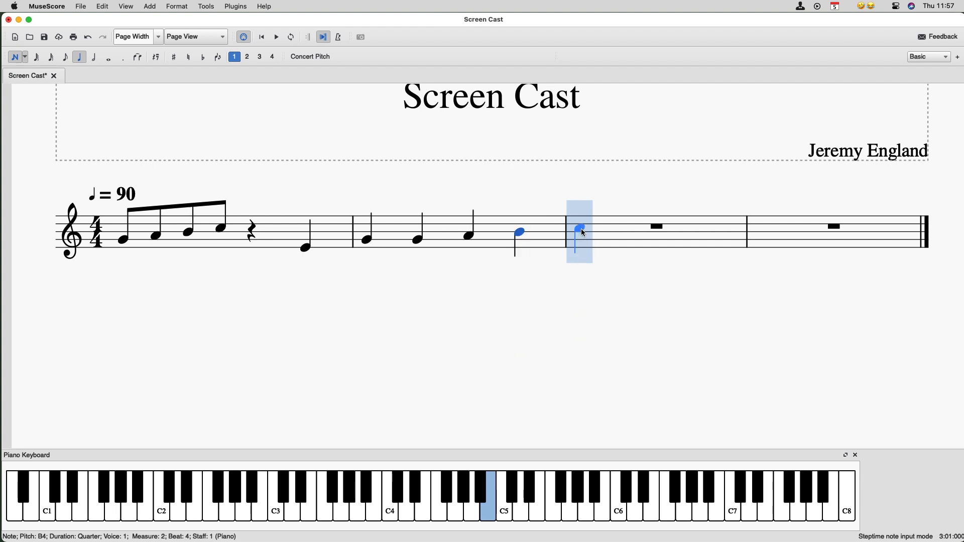
# Fill the third measure with quarter notes C5, D5, E5 and F5, and enter E5 on the fourth measure's first beat
pyautogui.click(580, 228)
pyautogui.press('d')
pyautogui.press('e')
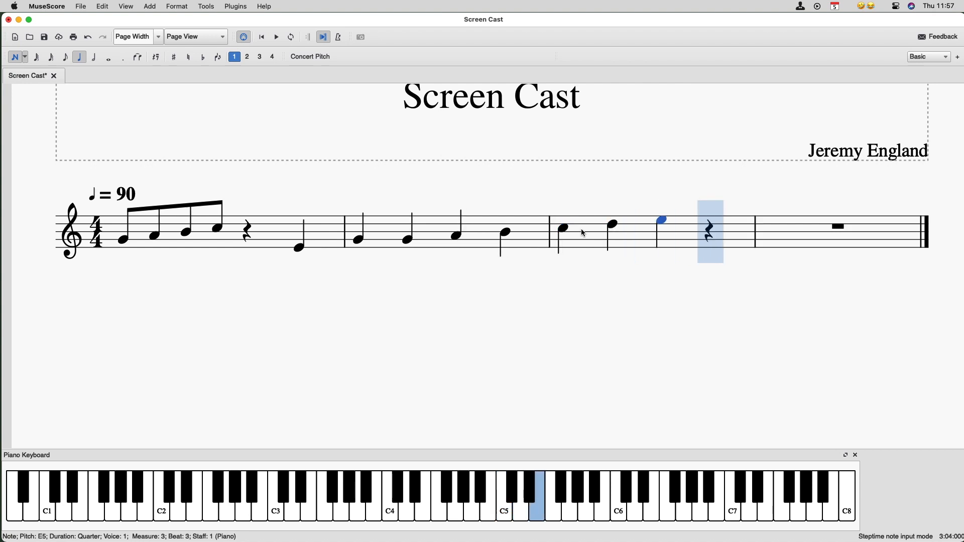
pyautogui.press('f')
pyautogui.press('e')
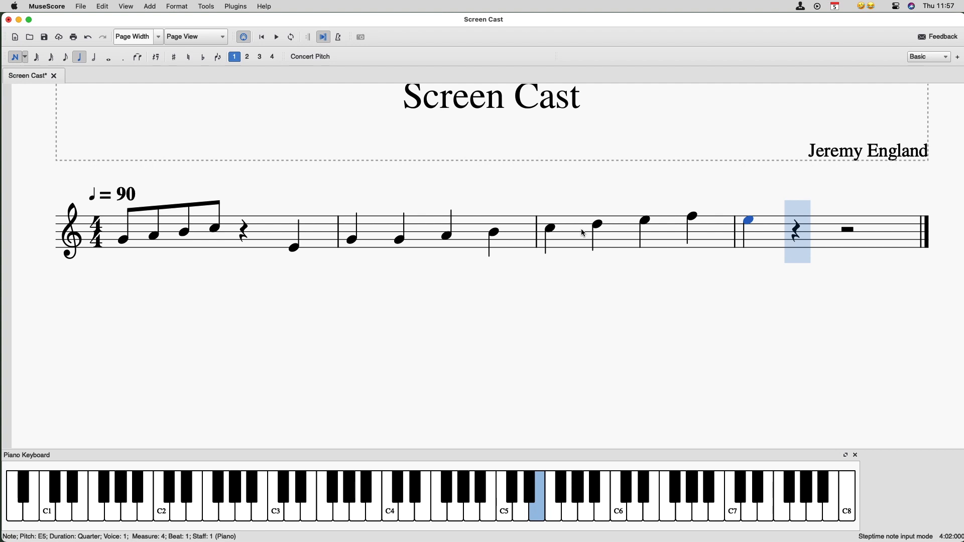
# Undo the latest note entries back to the second measure's two G4 quarter notes
pyautogui.hotkey('ctrl', 'z')
pyautogui.hotkey('ctrl', 'z')
pyautogui.hotkey('ctrl', 'z')
pyautogui.hotkey('ctrl', 'z')
pyautogui.hotkey('ctrl', 'z')
pyautogui.hotkey('ctrl', 'z')
pyautogui.hotkey('ctrl', 'z')
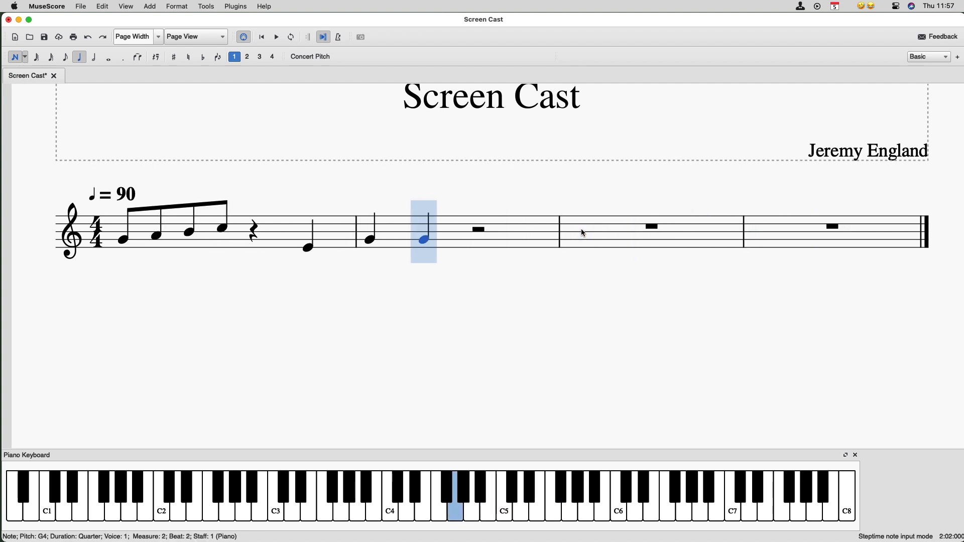
# Undo the remaining entries in the first two measures until the score is empty, and leave note input mode
pyautogui.hotkey('ctrl', 'z')
pyautogui.hotkey('ctrl', 'z')
pyautogui.hotkey('ctrl', 'z')
pyautogui.hotkey('ctrl', 'z')
pyautogui.hotkey('ctrl', 'z')
pyautogui.hotkey('ctrl', 'z')
pyautogui.hotkey('ctrl', 'z')
pyautogui.hotkey('ctrl', 'z')
pyautogui.hotkey('ctrl', 'z')
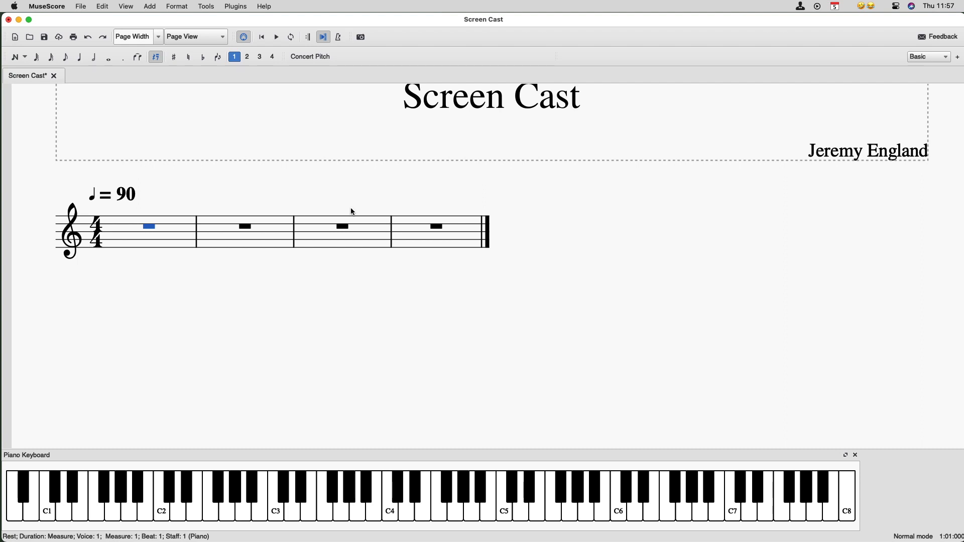
# Start quarter-note input in the first measure and enter G4 on its first beat
pyautogui.click(78, 58)
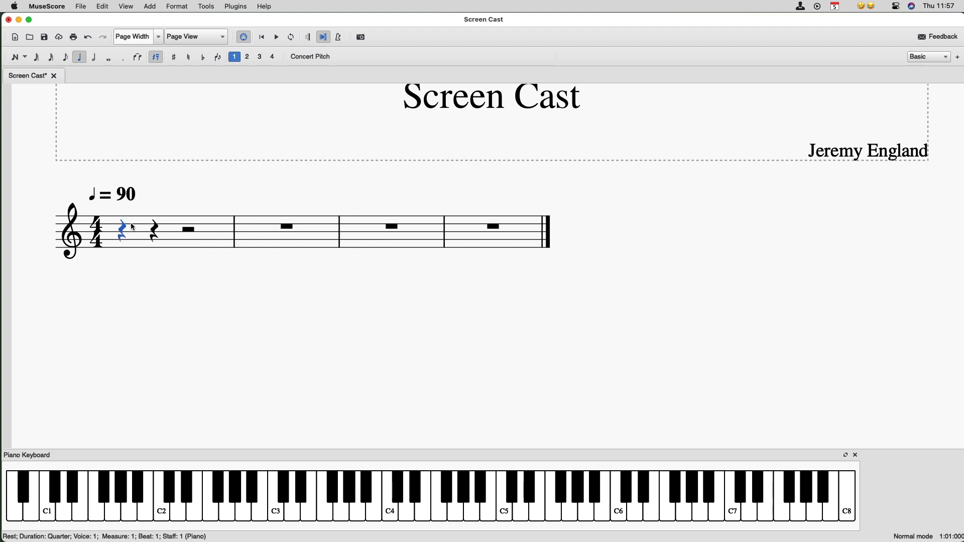
pyautogui.click(15, 57)
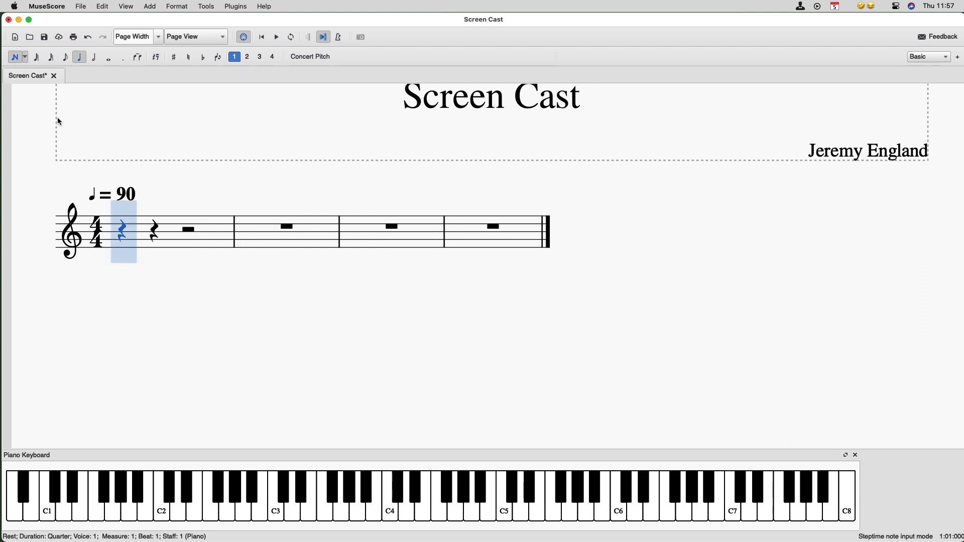
pyautogui.click(115, 238)
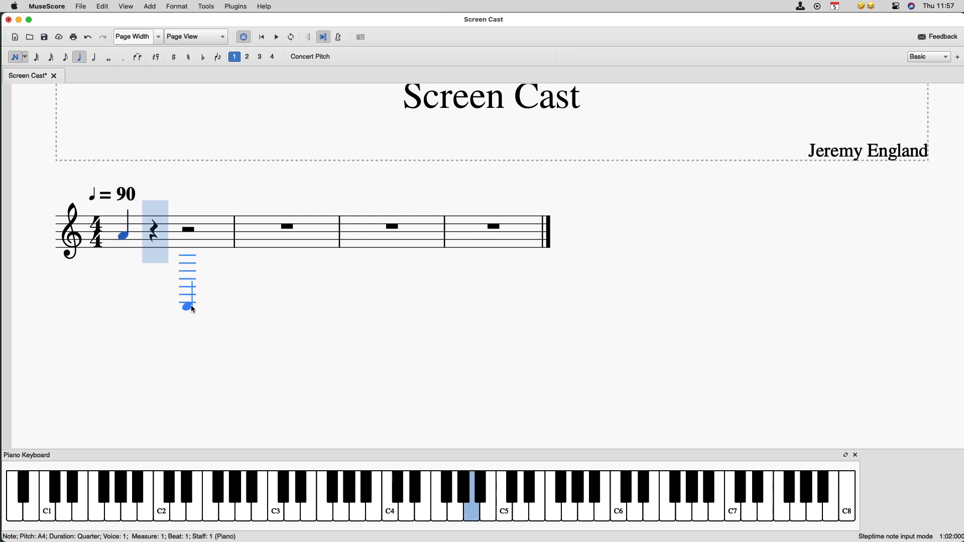
pyautogui.press('super+z')
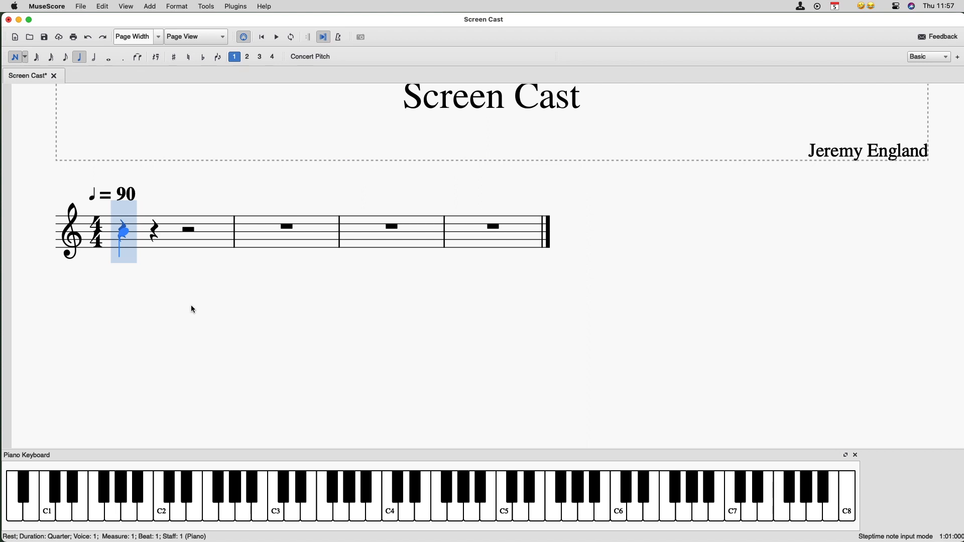
pyautogui.press('g')
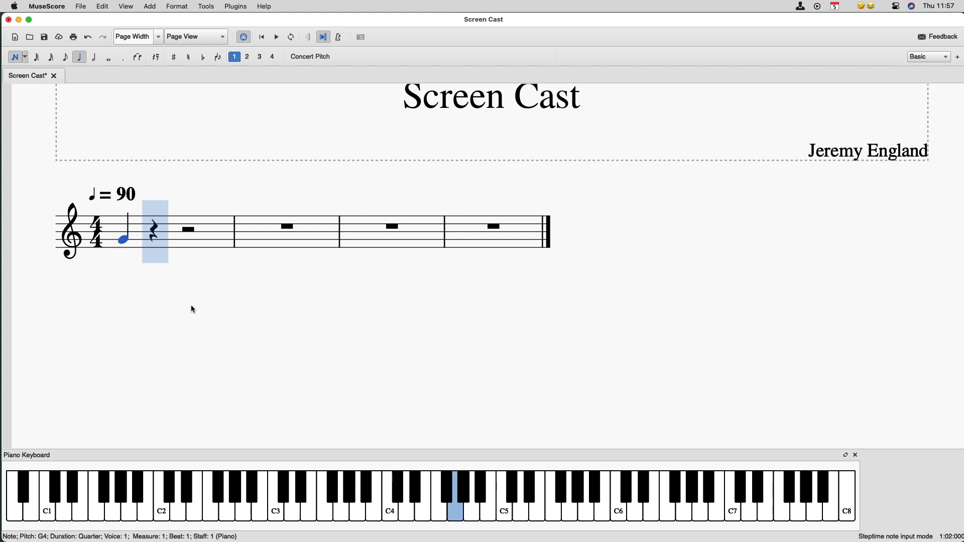
# Overwrite the first-beat note with A4, restore it to G4, and return the input cursor to that note
pyautogui.press('Left')
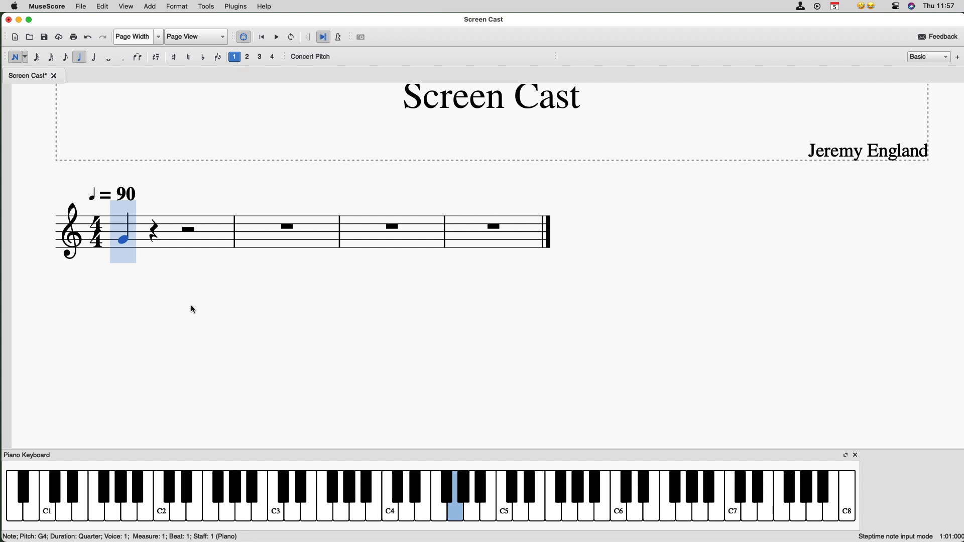
pyautogui.press('a')
pyautogui.press('Left')
pyautogui.press('g')
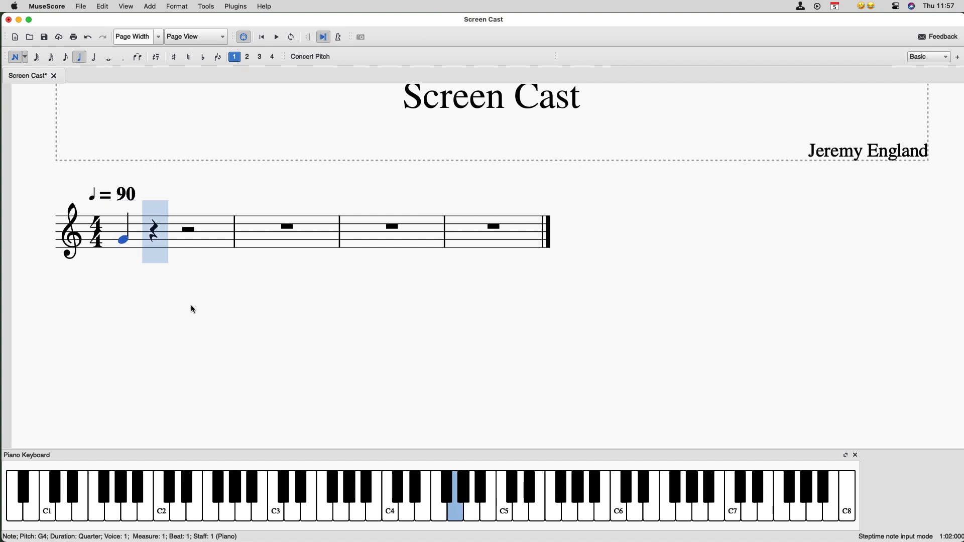
pyautogui.press('Left')
pyautogui.press('Right')
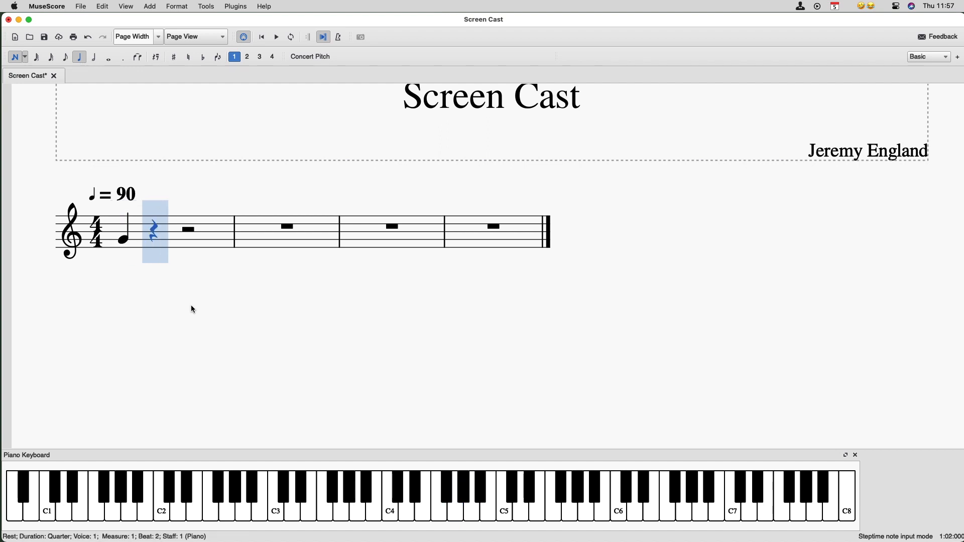
pyautogui.press('Left')
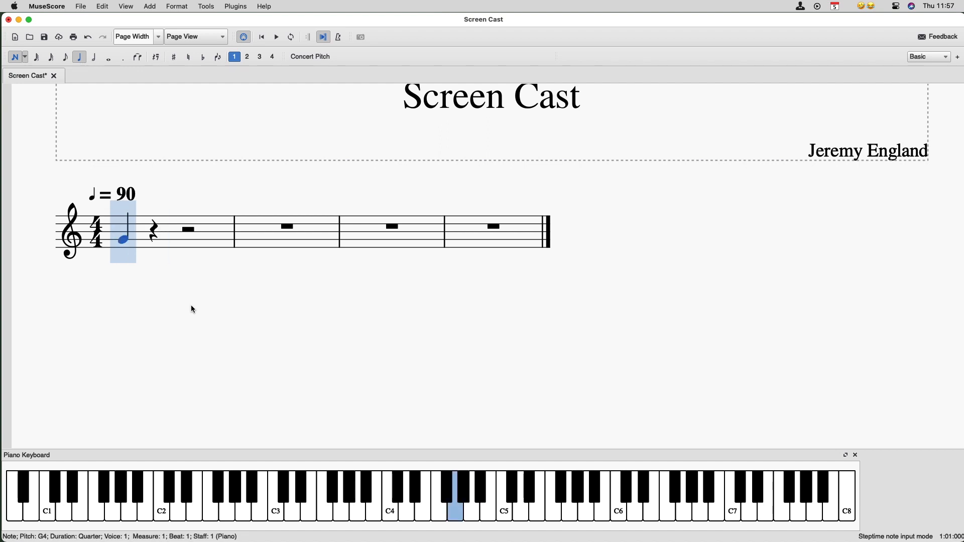
# Shift the first-beat note up and down by semitones, and raise it to D♯5
pyautogui.press('Up')
pyautogui.press('Up')
pyautogui.press('Down')
pyautogui.press('Down')
pyautogui.press('Up')
pyautogui.press('Up')
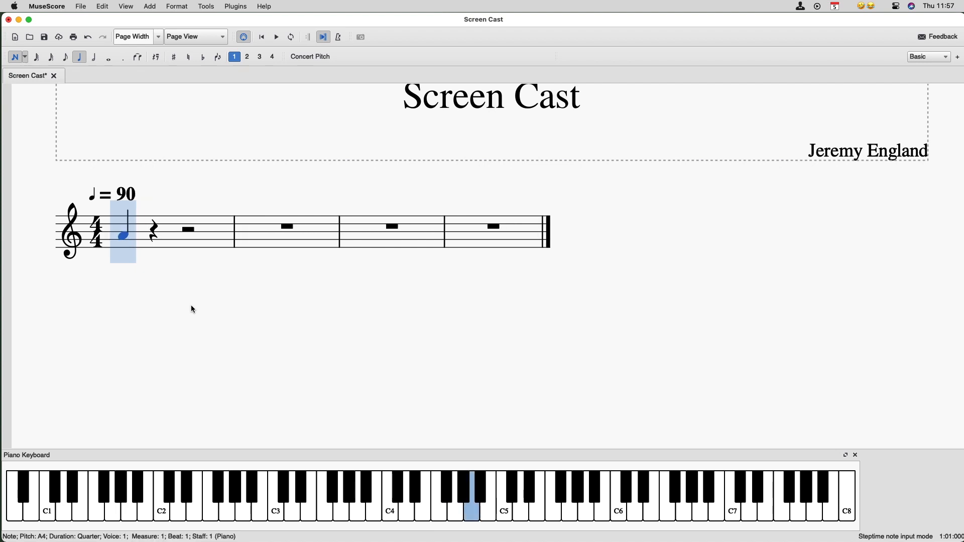
pyautogui.press('Down')
pyautogui.press('Down')
pyautogui.press('Up')
pyautogui.press('Up')
pyautogui.press('Up')
pyautogui.press('Up')
pyautogui.press('Up')
pyautogui.press('Up')
pyautogui.press('Up')
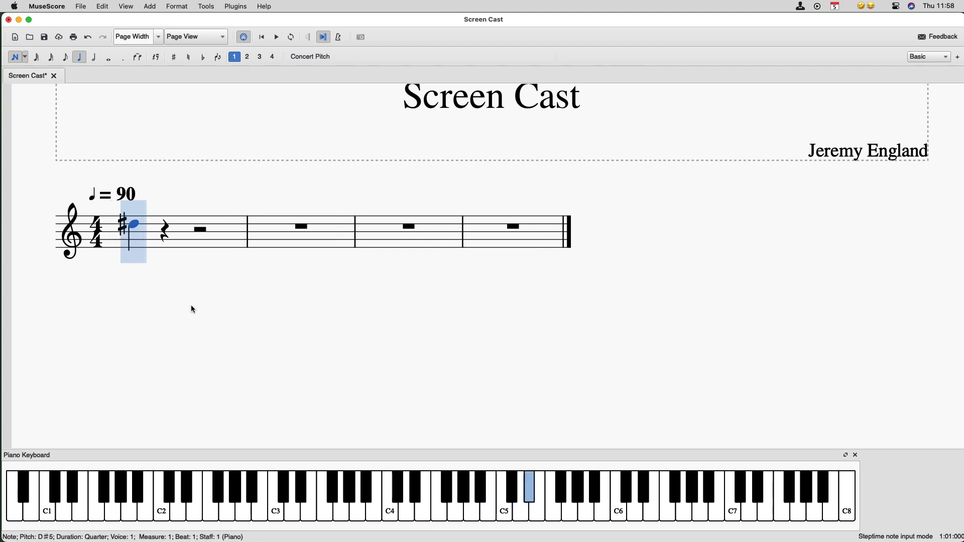
# Lower the first-beat note by semitones to G♭4
pyautogui.press('Down')
pyautogui.press('Down')
pyautogui.press('Down')
pyautogui.press('Down')
pyautogui.press('Down')
pyautogui.press('Down')
pyautogui.press('Down')
pyautogui.press('Down')
pyautogui.press('Down')
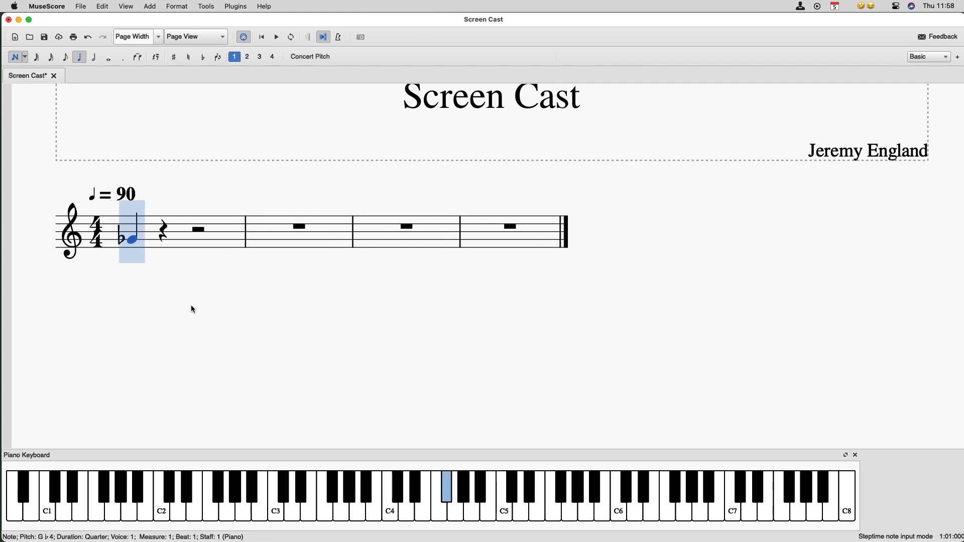
# Raise the first-beat note by a few semitones and lower it back to G4
pyautogui.press('Up')
pyautogui.press('Up')
pyautogui.press('Up')
pyautogui.press('Up')
pyautogui.press('Down')
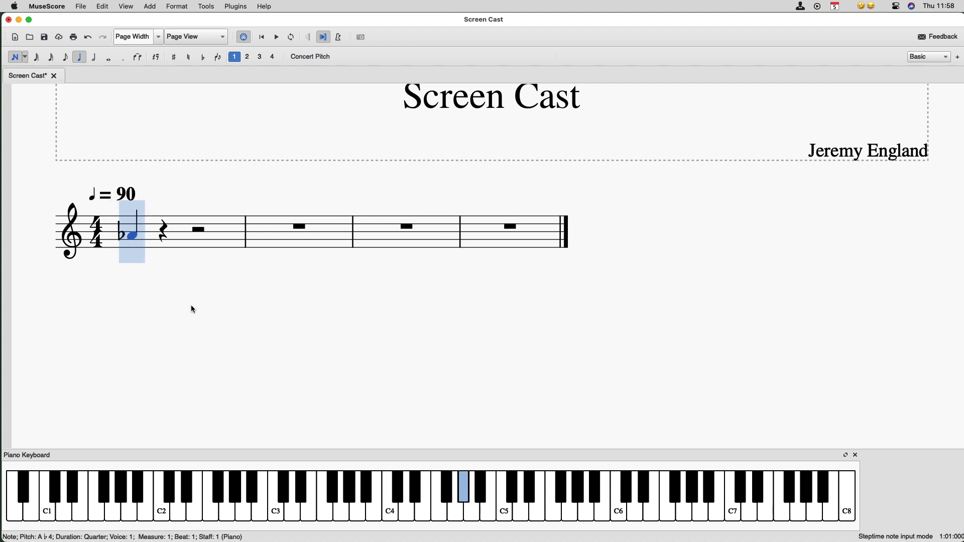
pyautogui.press('Down')
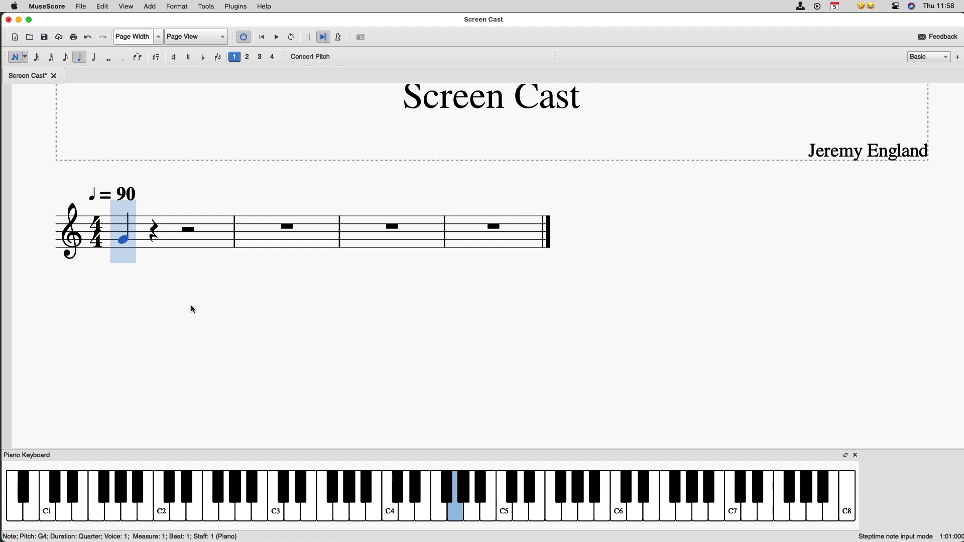
# Fill the remaining beats of all four measures with G4 quarter notes
pyautogui.press('Right')
pyautogui.press('g')
pyautogui.press('g')
pyautogui.press('g')
pyautogui.press('g')
pyautogui.press('g')
pyautogui.press('g')
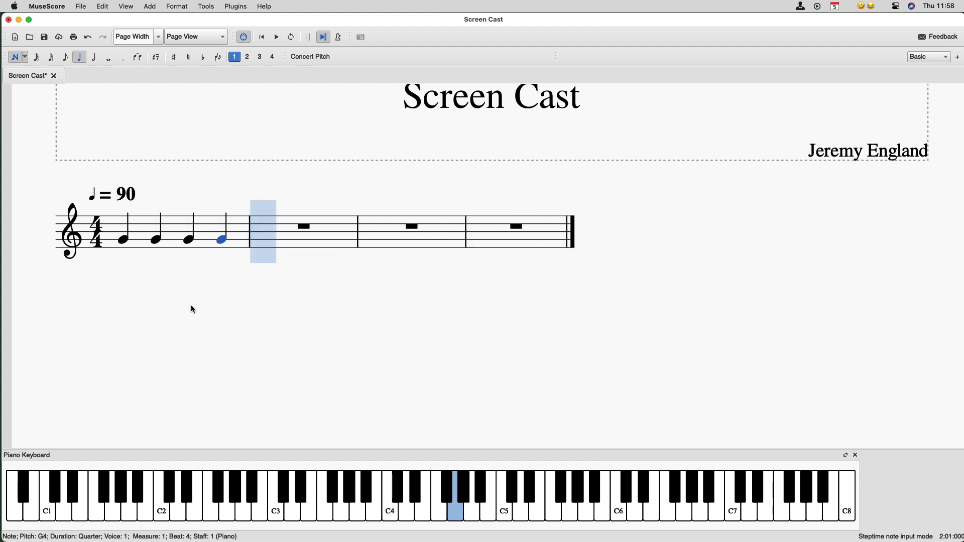
pyautogui.press('g')
pyautogui.press('g')
pyautogui.press('g')
pyautogui.press('g')
pyautogui.press('g')
pyautogui.press('g')
pyautogui.press('g')
pyautogui.press('g')
pyautogui.press('g')
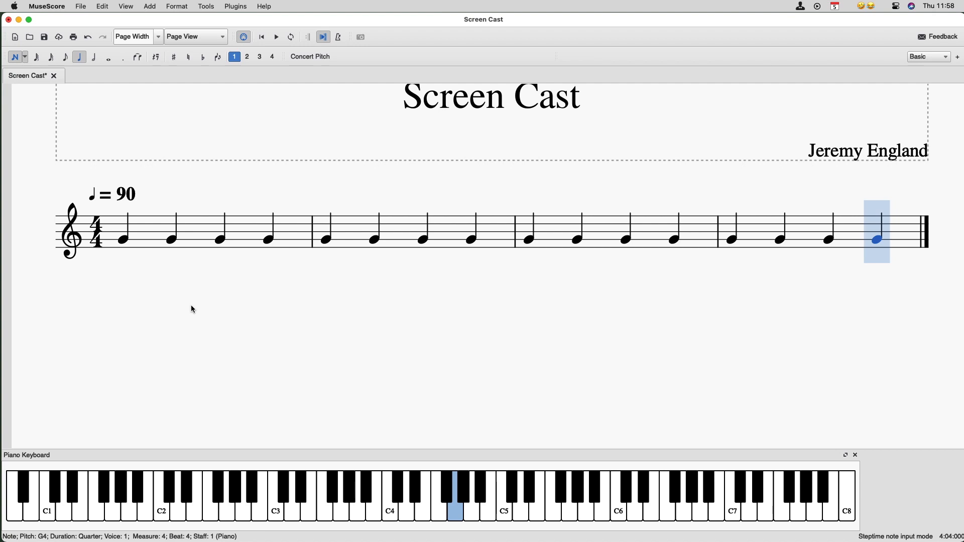
# Return the input cursor to the first beat and overwrite the first measure's first three notes with A4, D5 and G5
pyautogui.click(125, 243)
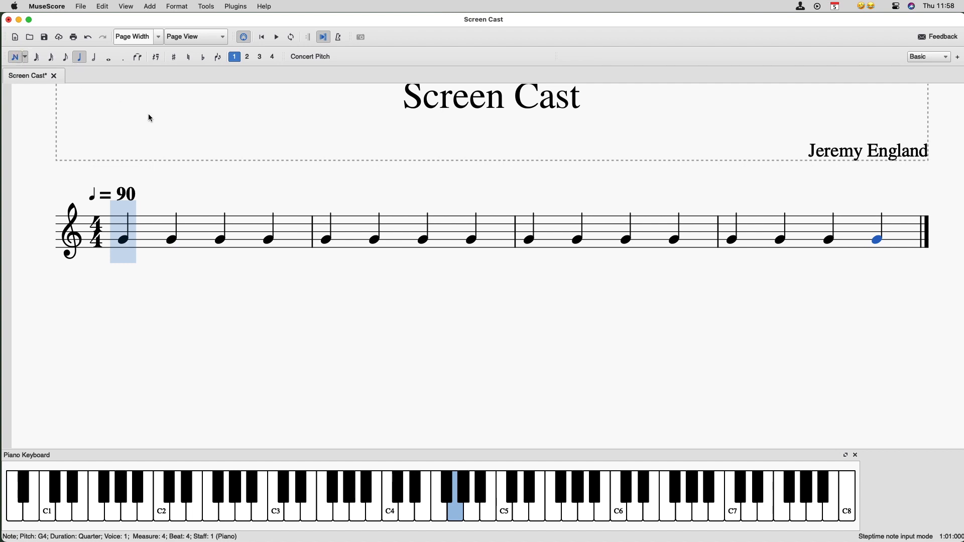
pyautogui.press('Left')
pyautogui.press('Left')
pyautogui.press('Left')
pyautogui.press('Left')
pyautogui.press('Left')
pyautogui.press('Left')
pyautogui.press('Left')
pyautogui.press('Left')
pyautogui.press('Left')
pyautogui.press('Left')
pyautogui.press('Left')
pyautogui.press('Left')
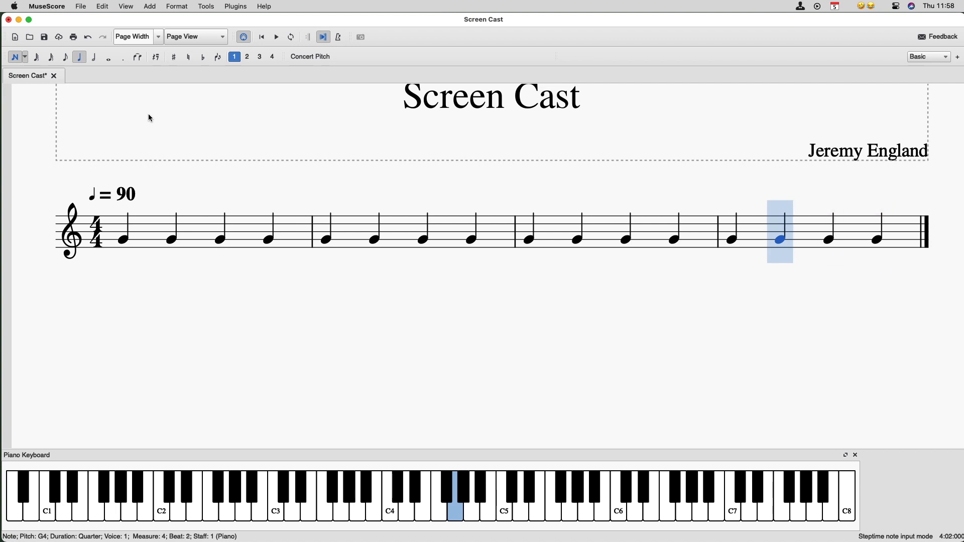
pyautogui.press('Left')
pyautogui.press('Left')
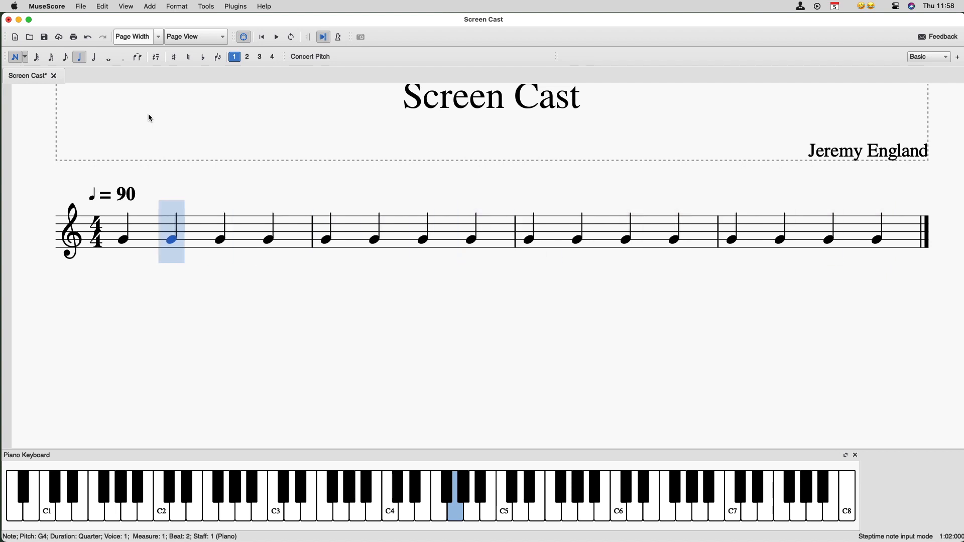
pyautogui.press('Left')
pyautogui.press('a')
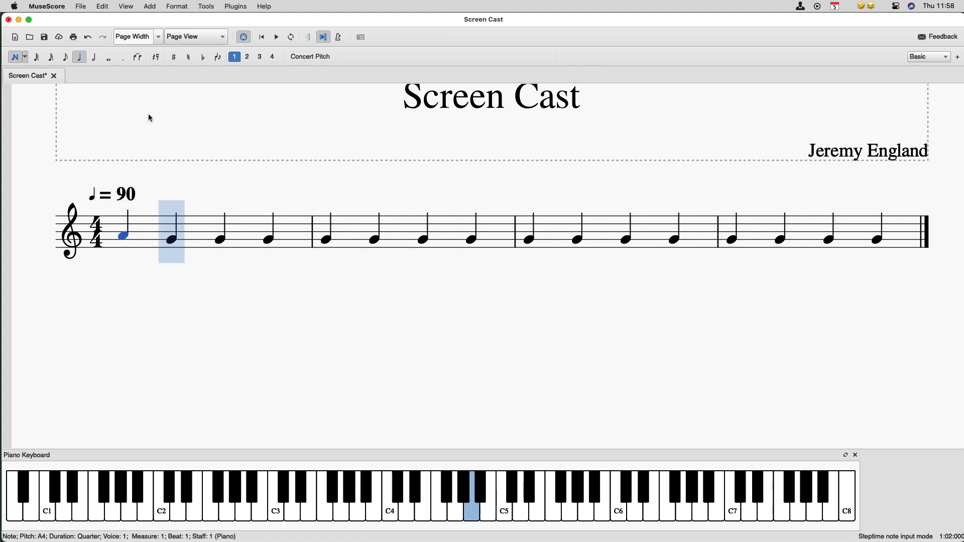
pyautogui.press('d')
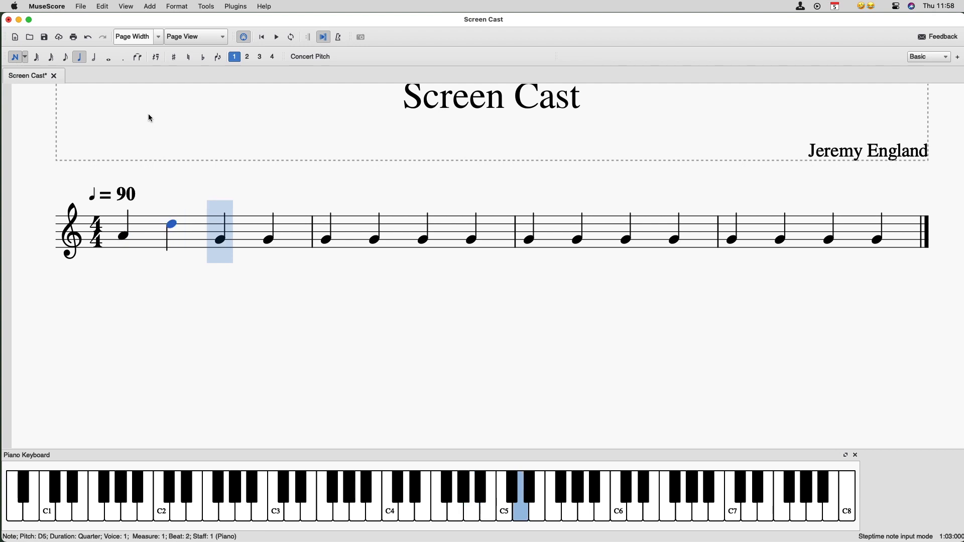
pyautogui.press('g')
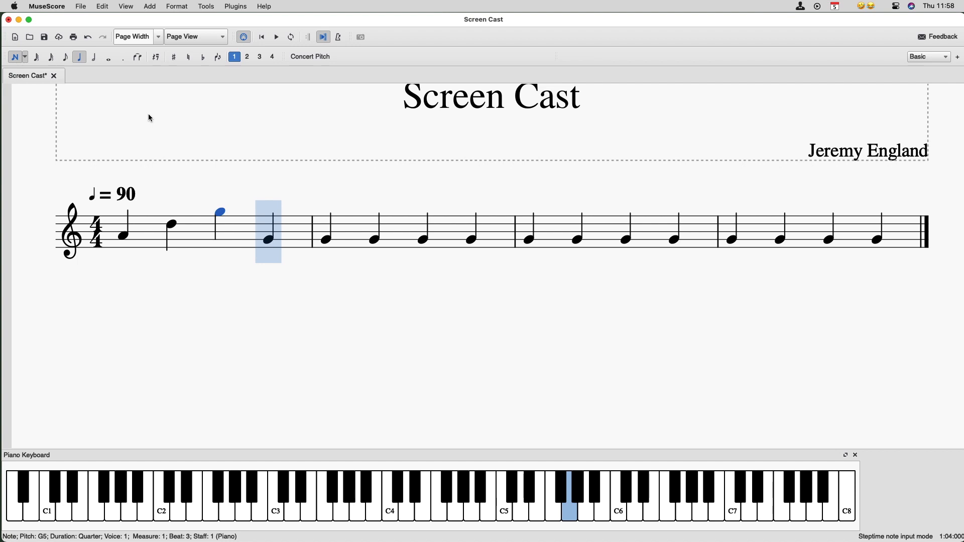
# Lower the first measure's third-beat note by semitones to G4
pyautogui.press('Left')
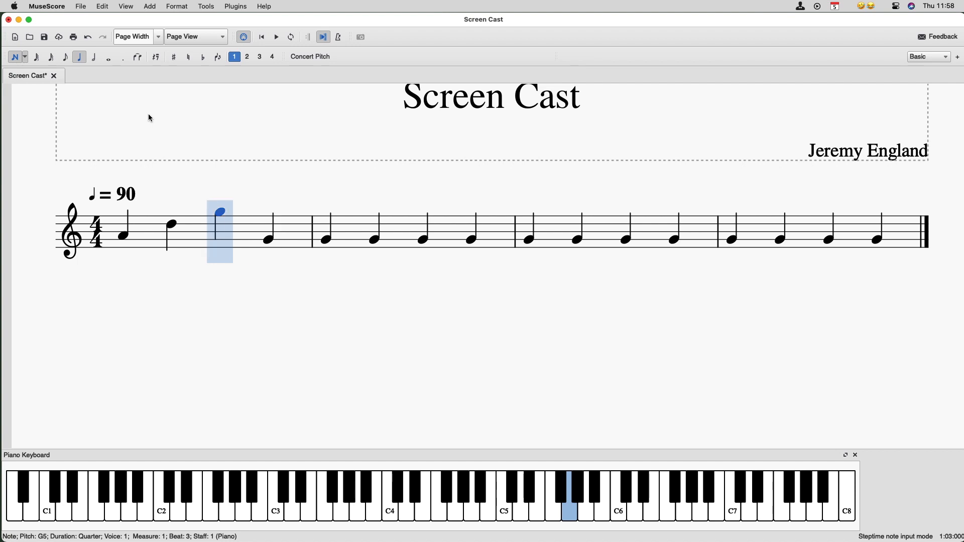
pyautogui.press('Down')
pyautogui.press('Down')
pyautogui.press('Down')
pyautogui.press('Down')
pyautogui.press('Down')
pyautogui.press('Down')
pyautogui.press('Down')
pyautogui.press('Down')
pyautogui.press('Down')
pyautogui.press('Down')
pyautogui.press('Down')
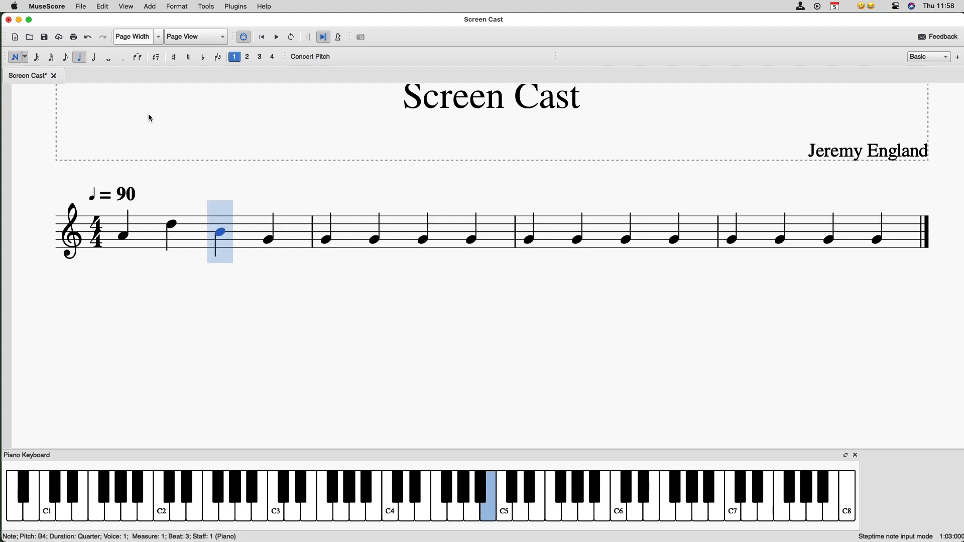
pyautogui.press('Down')
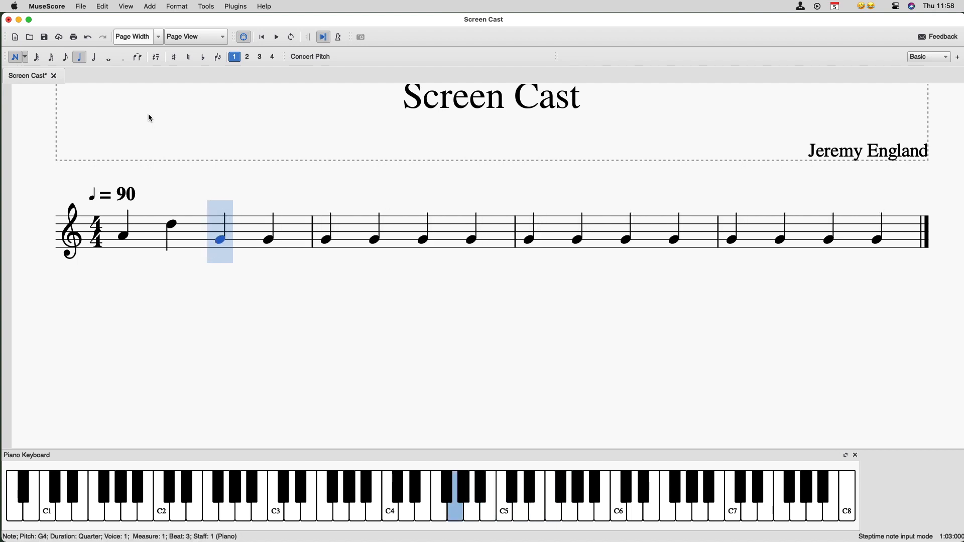
# Raise the first measure's third-beat note by semitones to G5
pyautogui.press('Up')
pyautogui.press('Up')
pyautogui.press('Up')
pyautogui.press('Up')
pyautogui.press('Up')
pyautogui.press('Up')
pyautogui.press('Up')
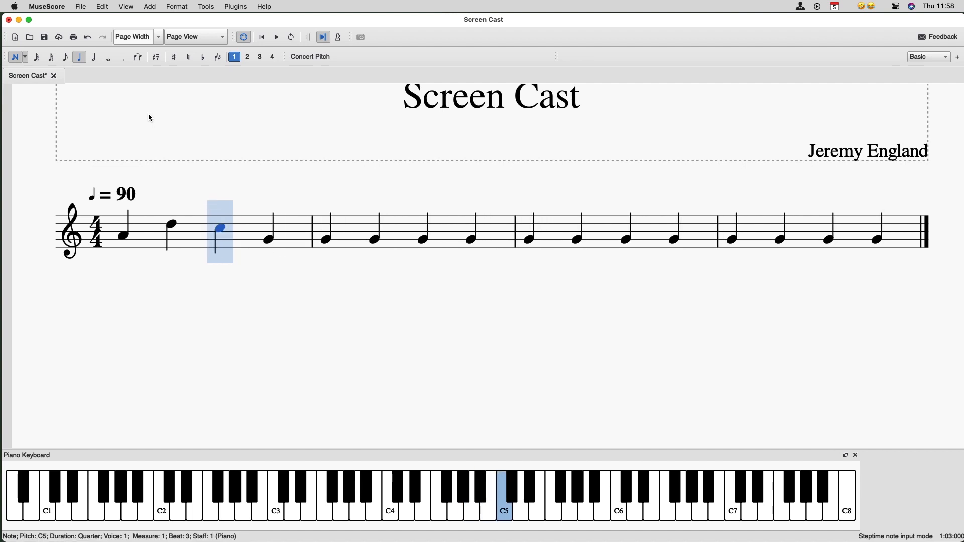
pyautogui.press('Up')
pyautogui.press('Up')
pyautogui.press('Up')
pyautogui.press('Up')
pyautogui.press('Up')
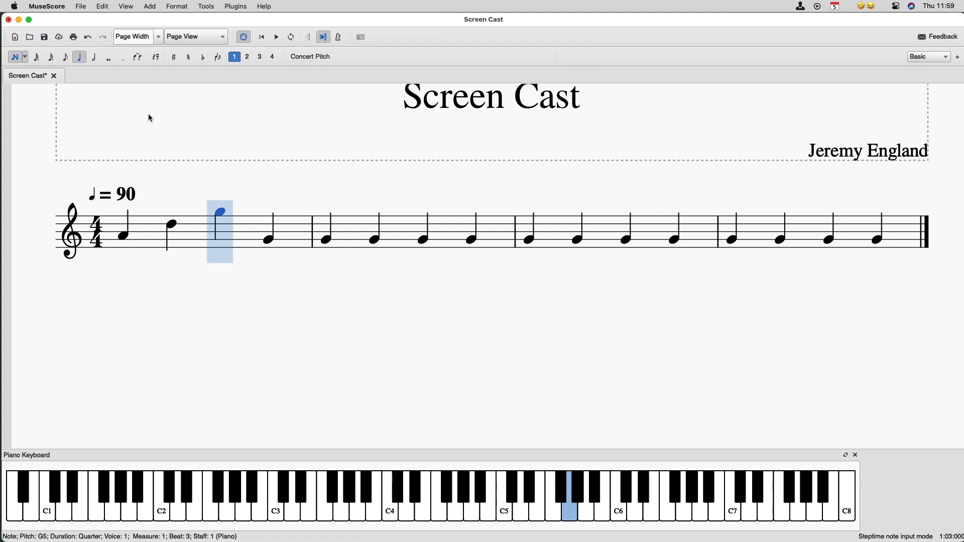
# Select the third-beat note and shift it down to G4 by an octave, alternating repeatedly between octave shifts up and down
pyautogui.hotkey('shift', 'Right')
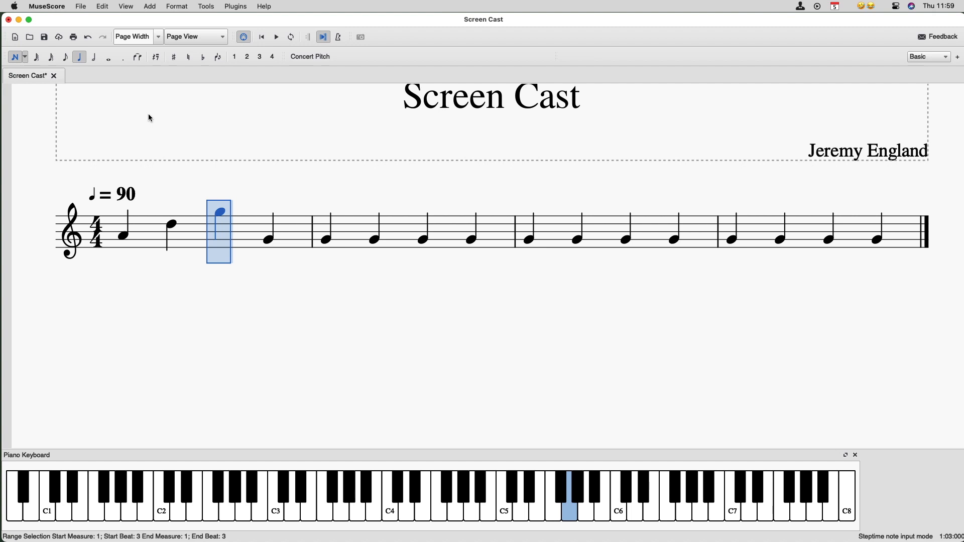
pyautogui.hotkey('ctrl', 'Down')
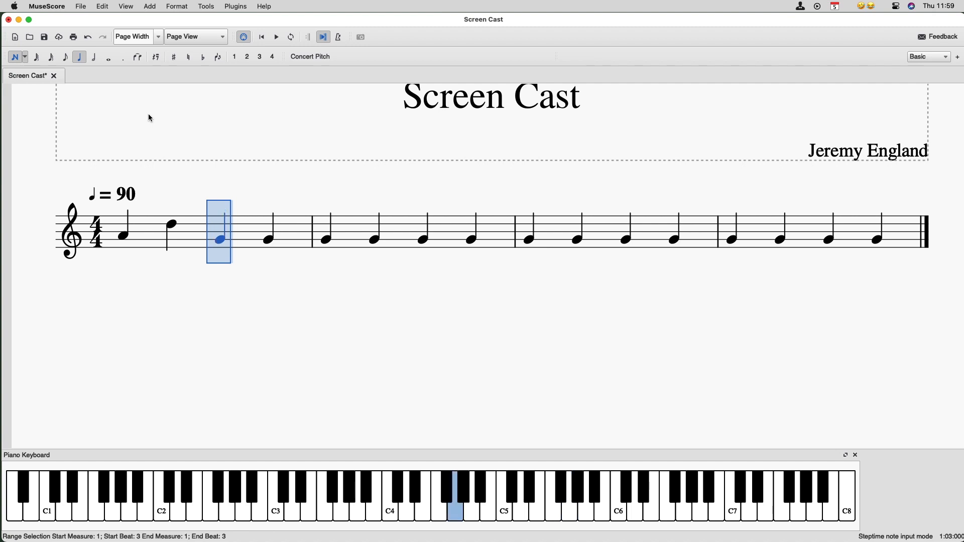
pyautogui.hotkey('ctrl', 'Up')
pyautogui.hotkey('ctrl', 'Down')
pyautogui.hotkey('ctrl', 'Up')
pyautogui.hotkey('ctrl', 'Down')
pyautogui.hotkey('ctrl', 'Up')
pyautogui.hotkey('ctrl', 'Down')
# Shift the selected third-beat note up by octaves, and bring it down by octaves to G2
pyautogui.press('super+Up')
pyautogui.press('super+Up')
pyautogui.press('super+Up')
pyautogui.press('super+Down')
pyautogui.press('super+Down')
pyautogui.press('super+Down')
pyautogui.press('super+Down')
pyautogui.press('super+Down')
pyautogui.press('super+Down')
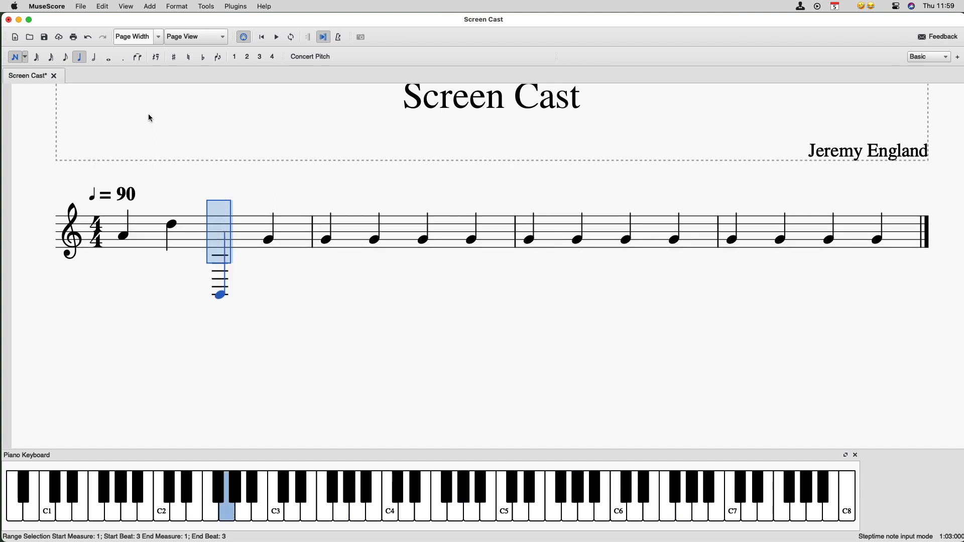
# Raise the third-beat note by octaves back to G4, and move the input cursor to the fourth beat
pyautogui.press('super+Up')
pyautogui.press('super+Up')
pyautogui.press('super+Up')
pyautogui.press('super+Up')
pyautogui.press('super+Down')
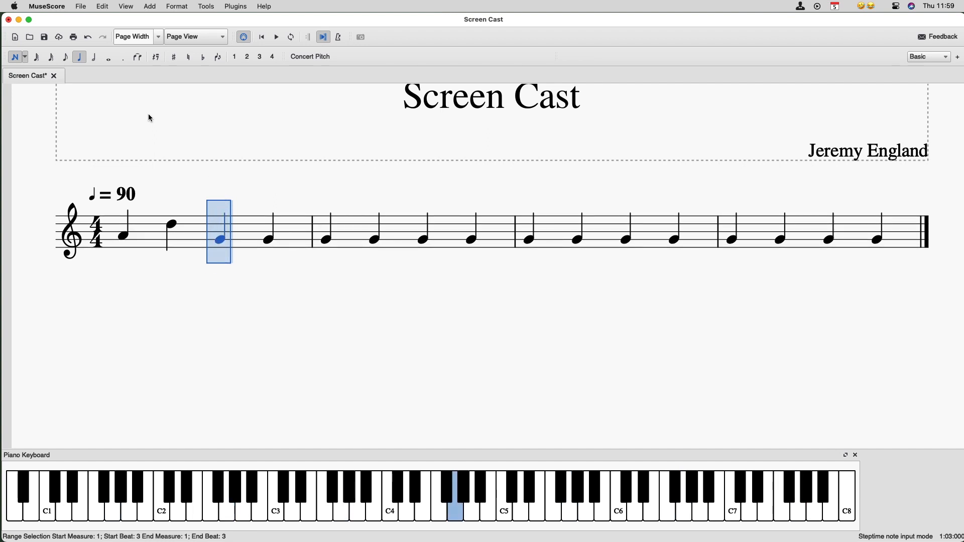
pyautogui.press('Right')
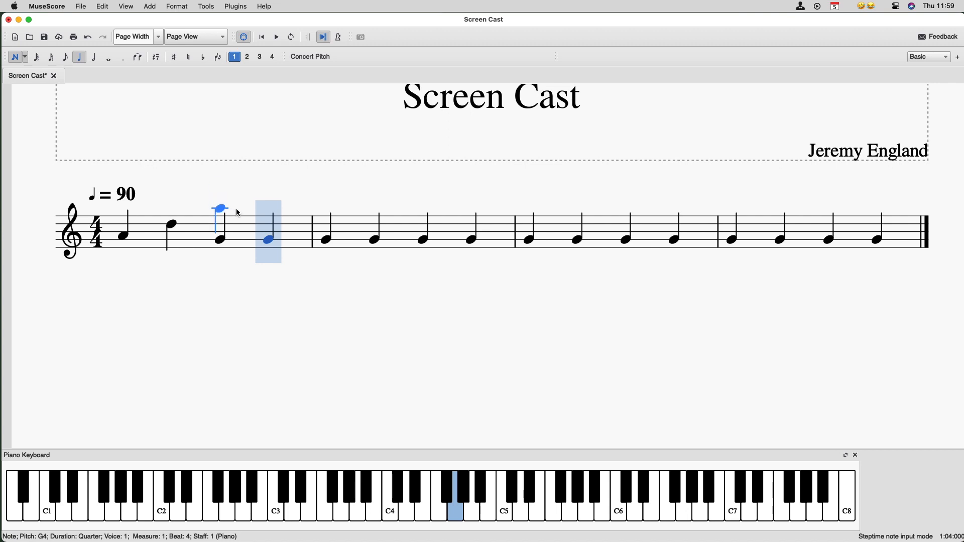
# Select the entire score and delete all of its notes
pyautogui.press('super+a')
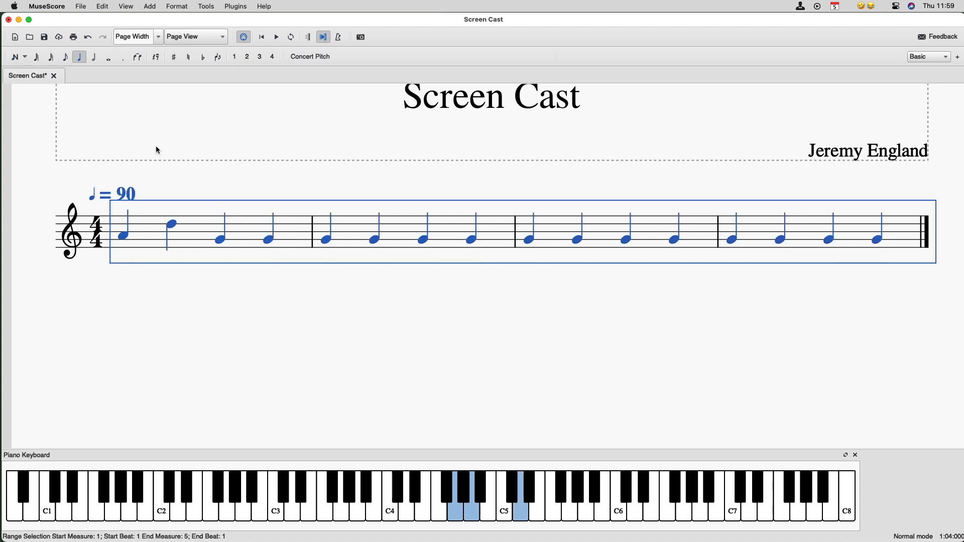
pyautogui.press('Delete')
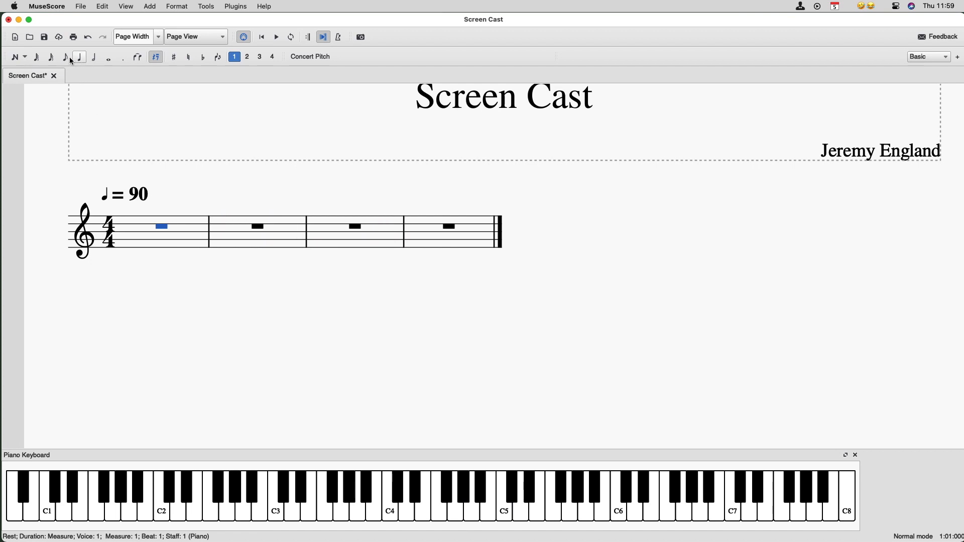
# Enter four eighth notes, G4, A4, B4 and C5, on the first two beats of measure 1
pyautogui.click(66, 57)
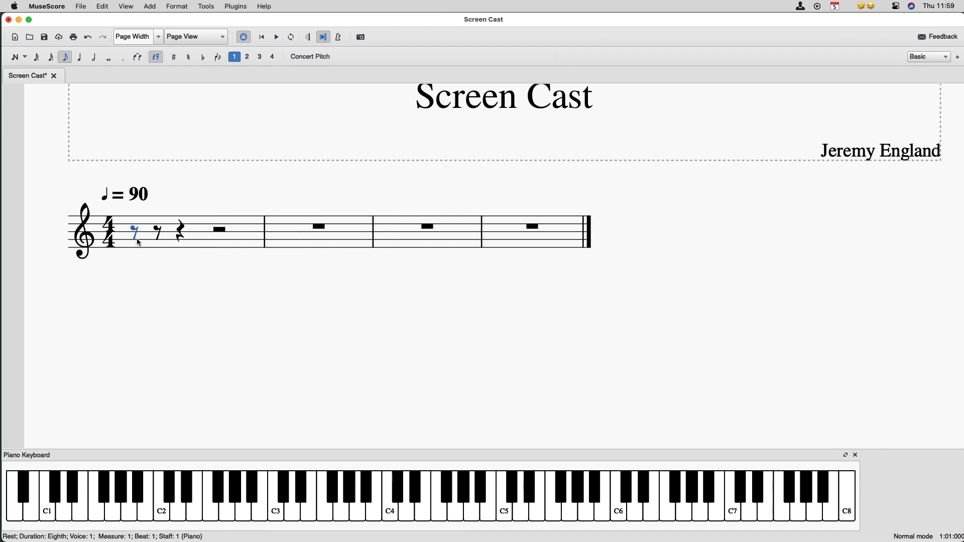
pyautogui.press('n')
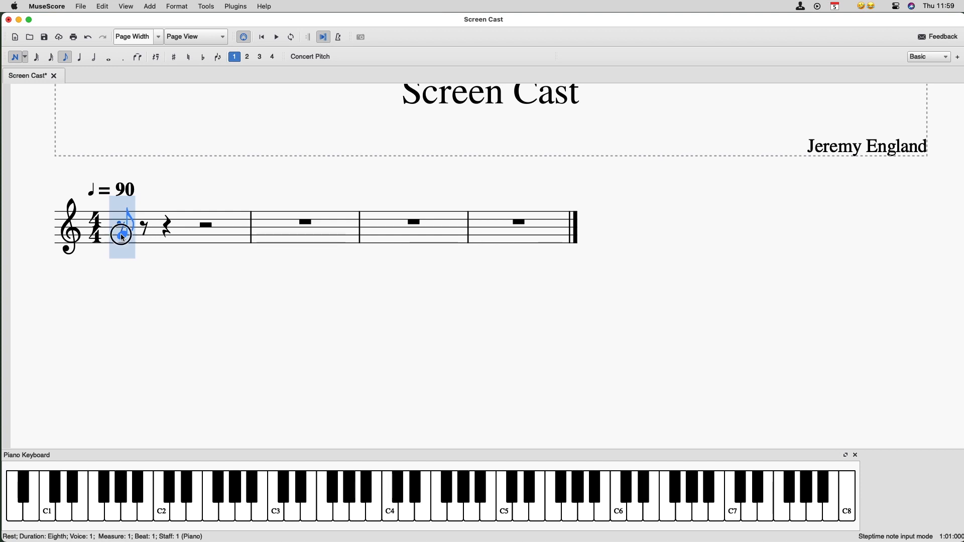
pyautogui.click(123, 238)
pyautogui.click(159, 227)
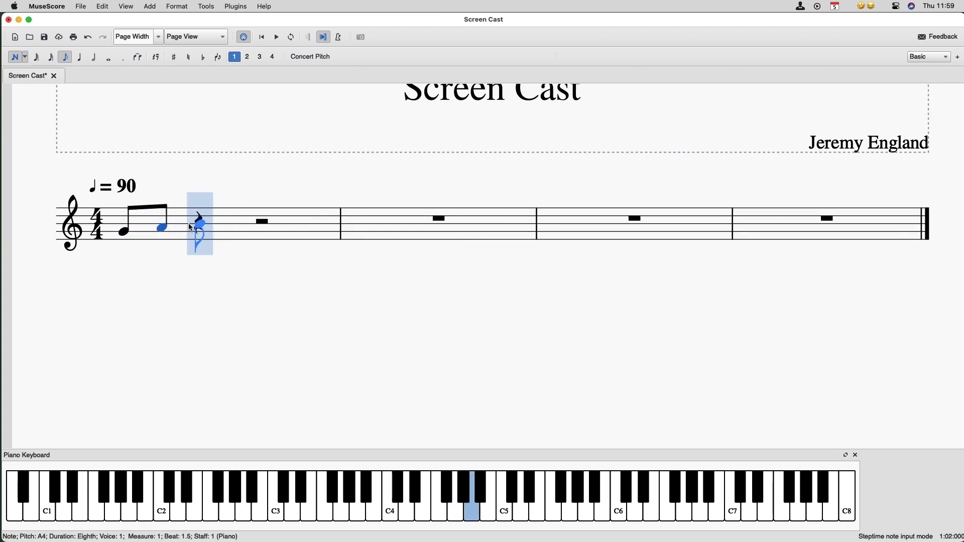
pyautogui.click(198, 223)
pyautogui.click(224, 217)
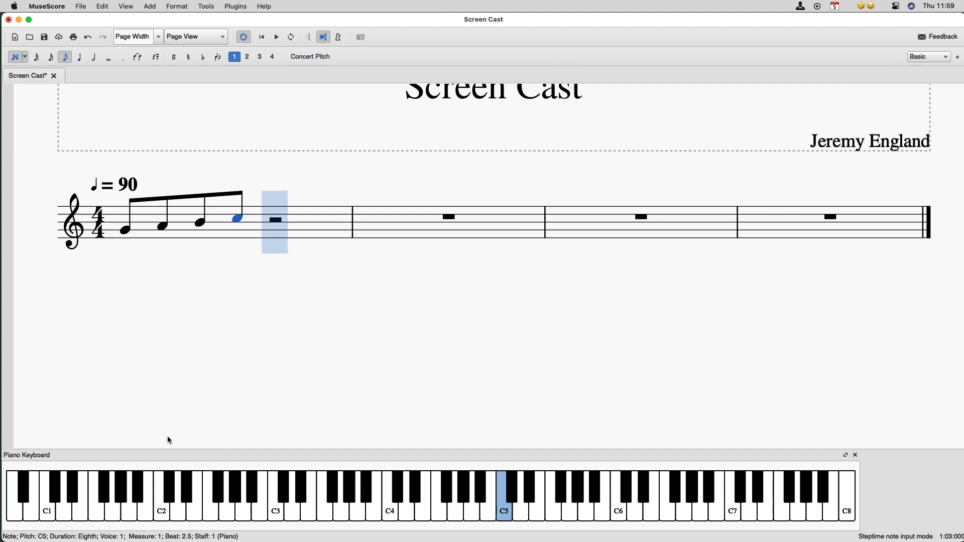
pyautogui.click(81, 6)
pyautogui.moveTo(67, 7)
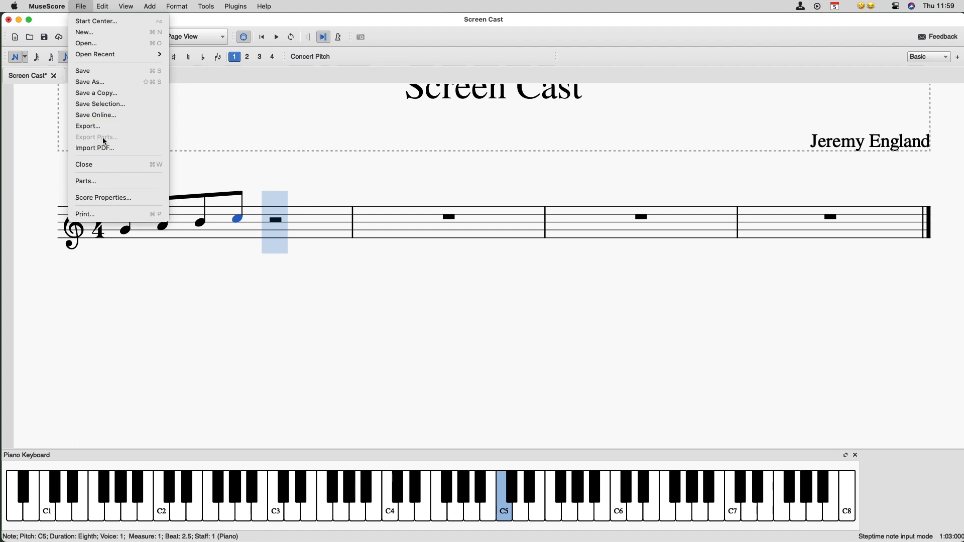
pyautogui.click(167, 8)
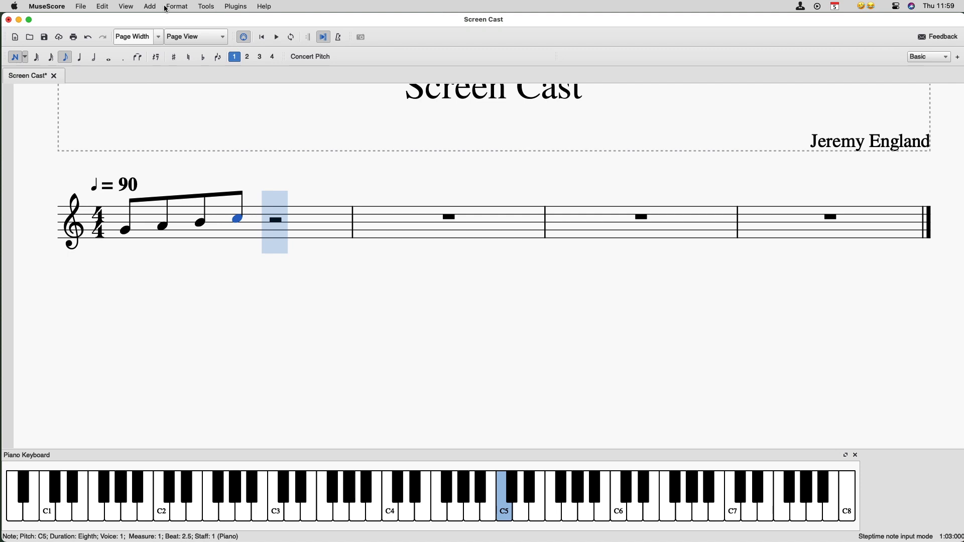
pyautogui.click(166, 7)
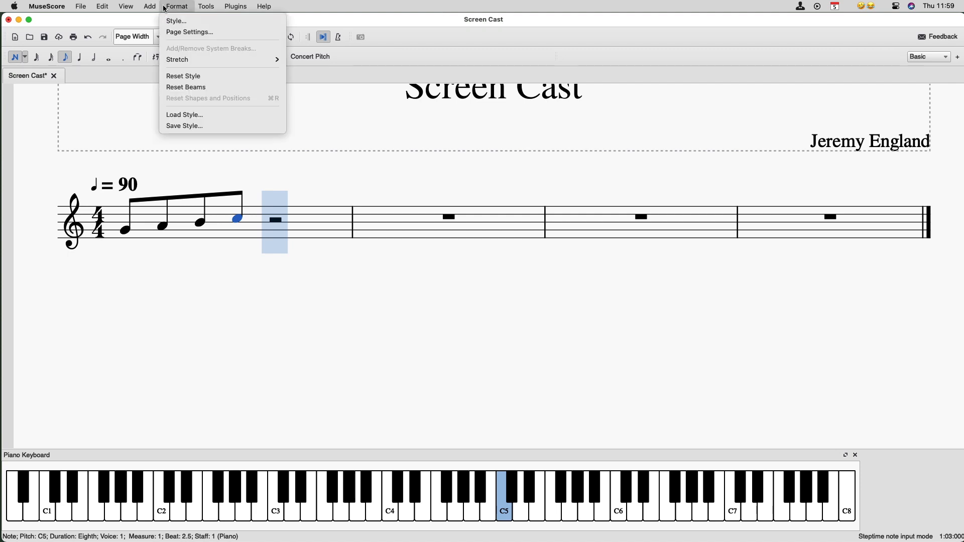
pyautogui.click(166, 7)
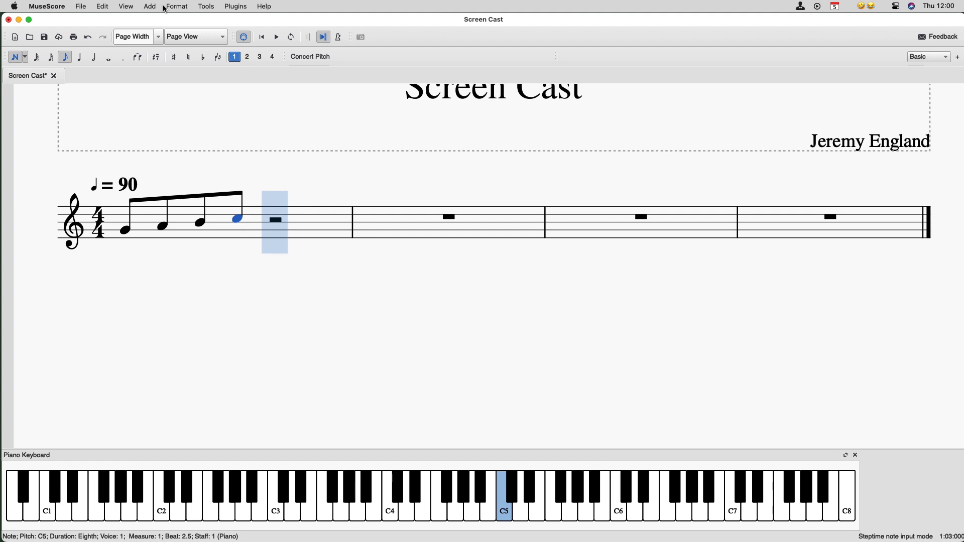
# Show the palettes and expand the Beam Properties, Breaks & Spacers, Repeats & Jumps, Dynamics and Tempo groups
pyautogui.click(166, 8)
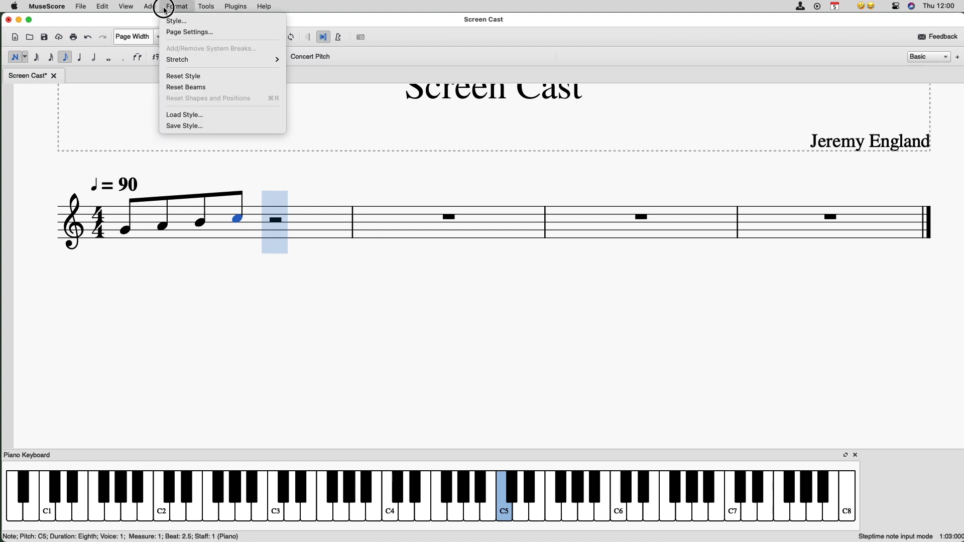
pyautogui.moveTo(137, 7)
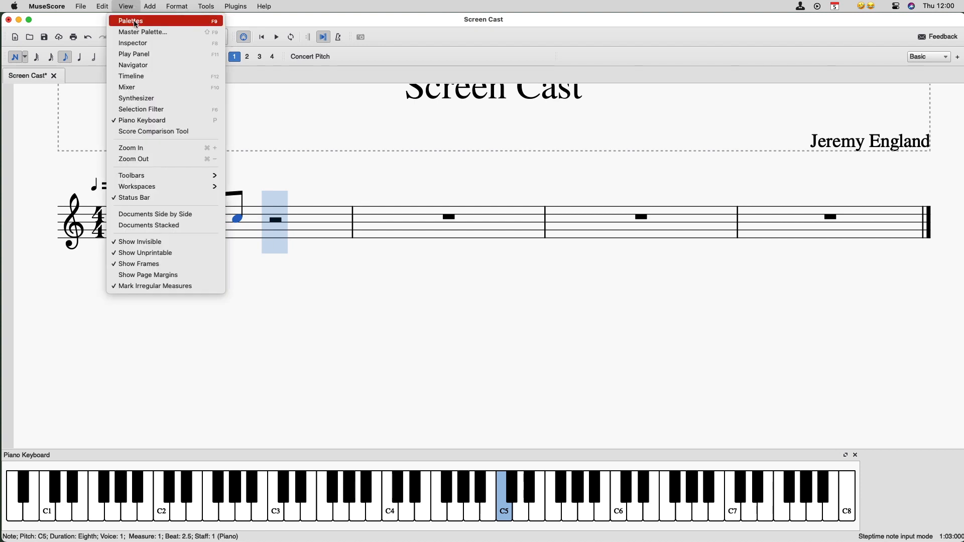
pyautogui.click(136, 22)
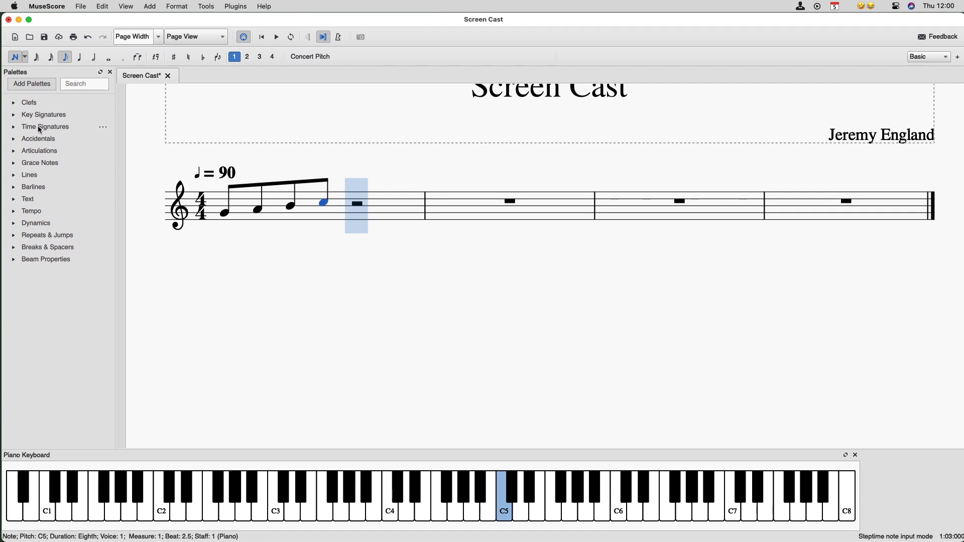
pyautogui.click(14, 260)
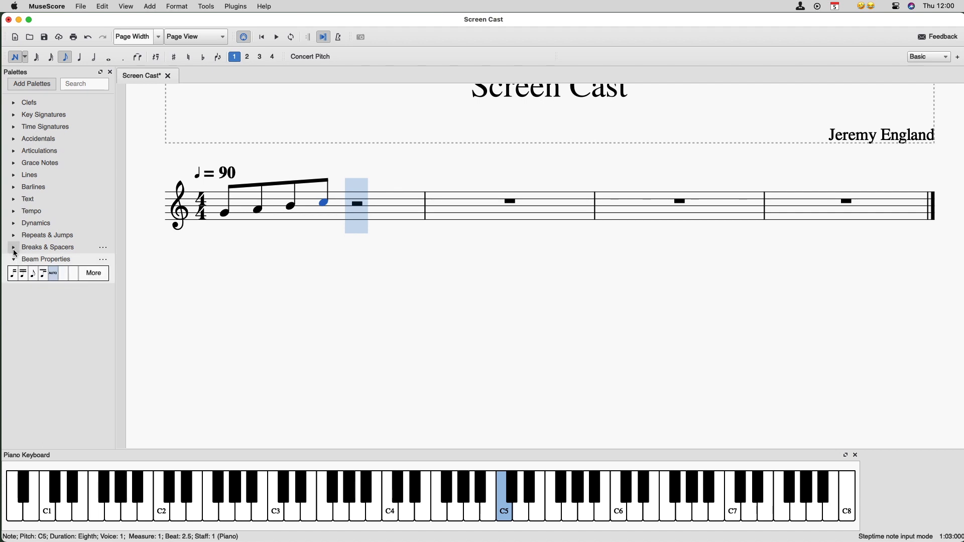
pyautogui.click(14, 248)
pyautogui.click(14, 235)
pyautogui.click(14, 223)
pyautogui.click(14, 211)
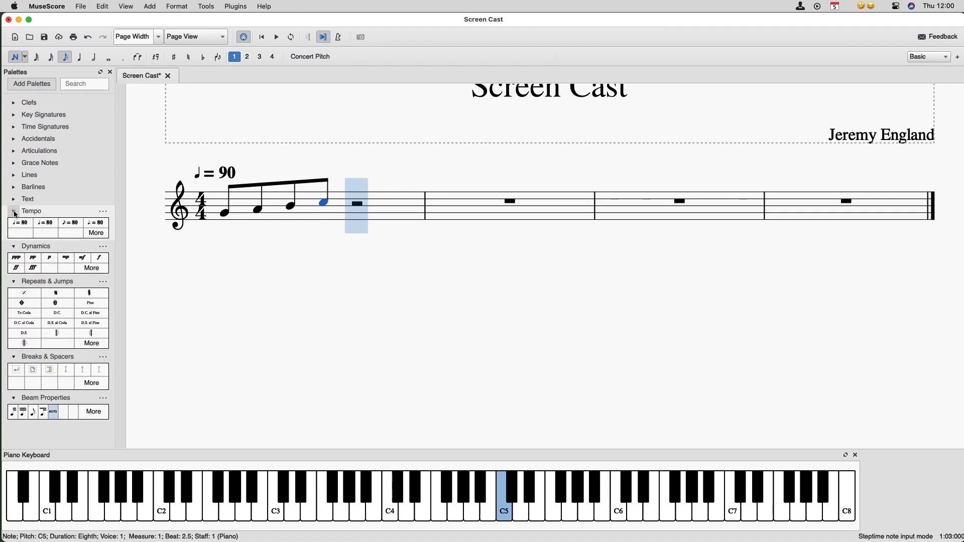
# Expand the Text, Barlines, Lines, Grace Notes, Articulations, Accidentals, Clefs and Key Signatures palette groups
pyautogui.click(13, 199)
pyautogui.click(13, 187)
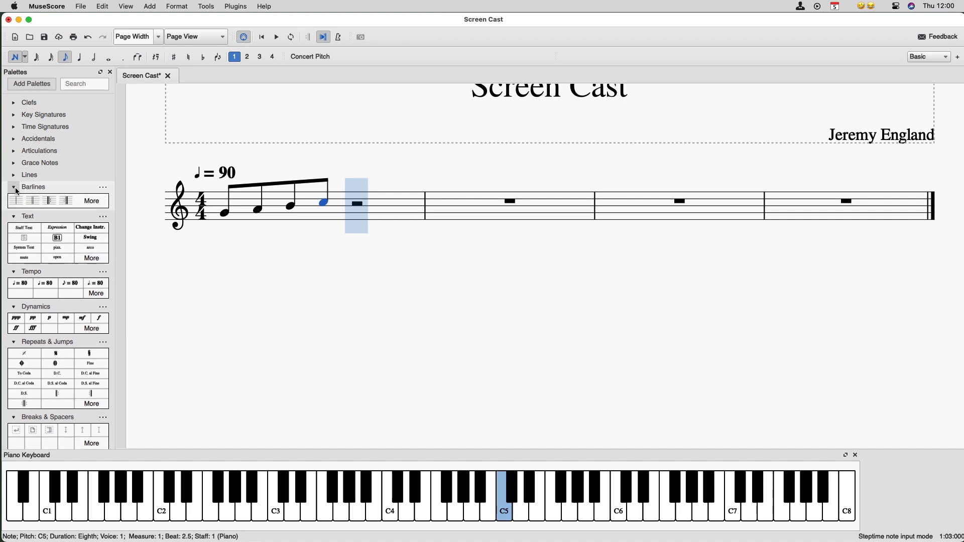
pyautogui.click(13, 175)
pyautogui.click(13, 163)
pyautogui.click(14, 151)
pyautogui.click(14, 139)
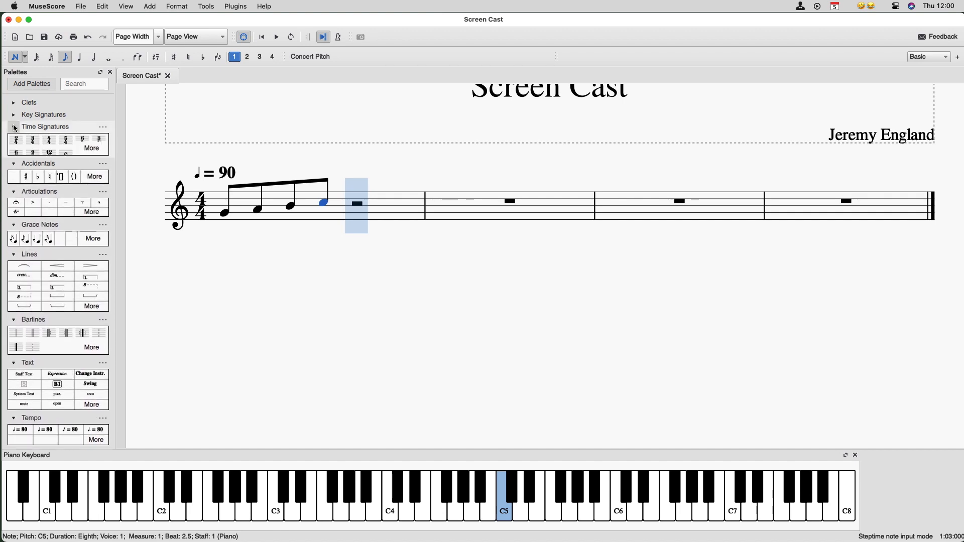
pyautogui.click(15, 104)
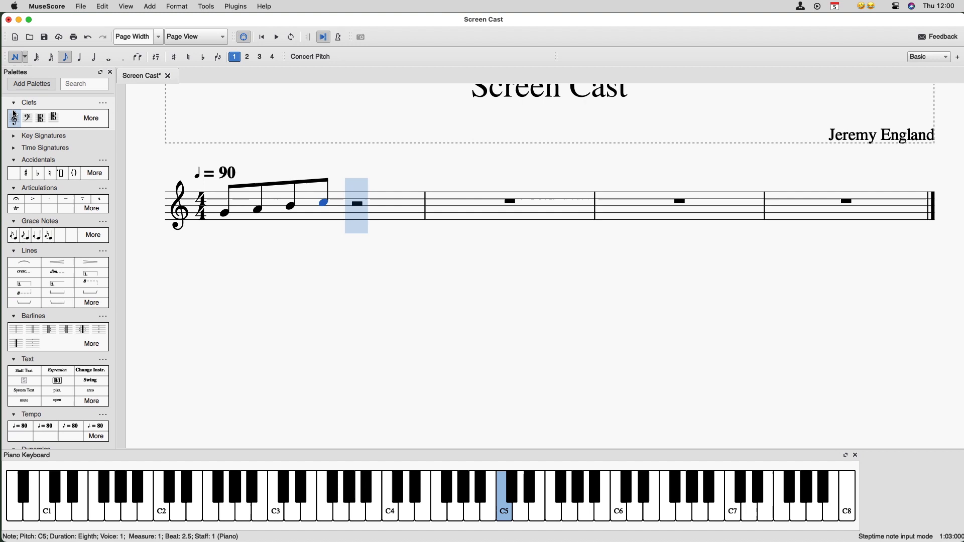
pyautogui.click(14, 136)
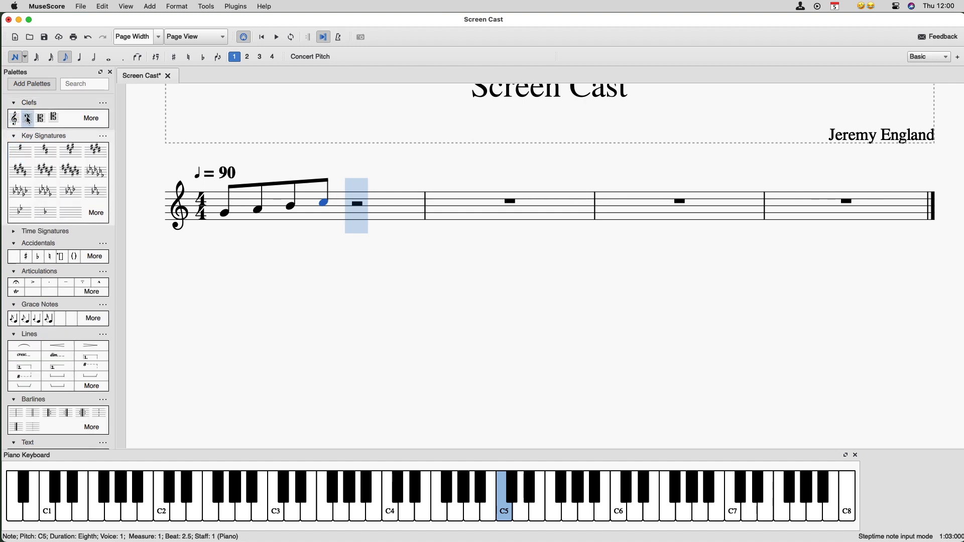
# Try an alto clef change at the second measure and undo it
pyautogui.moveTo(42, 119); pyautogui.dragTo(474, 213)
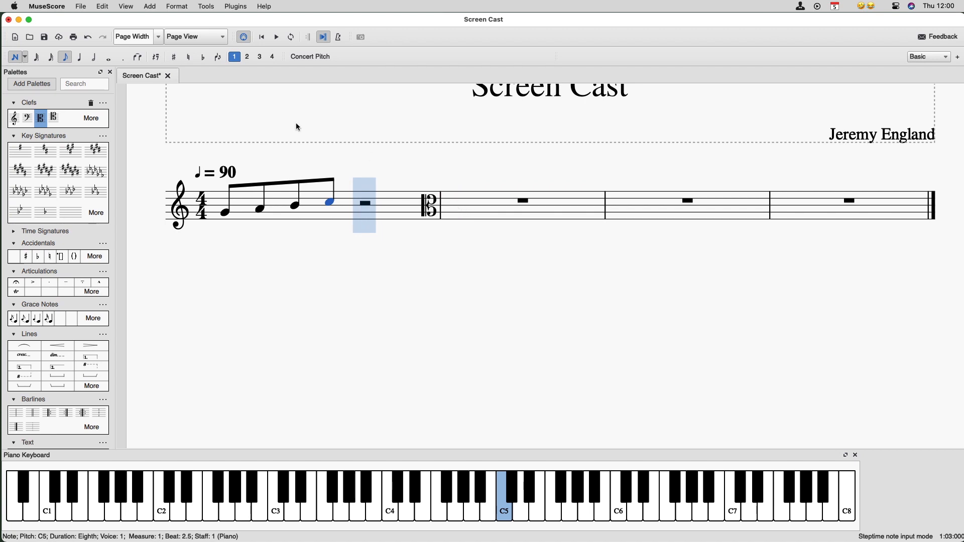
pyautogui.press('super+z')
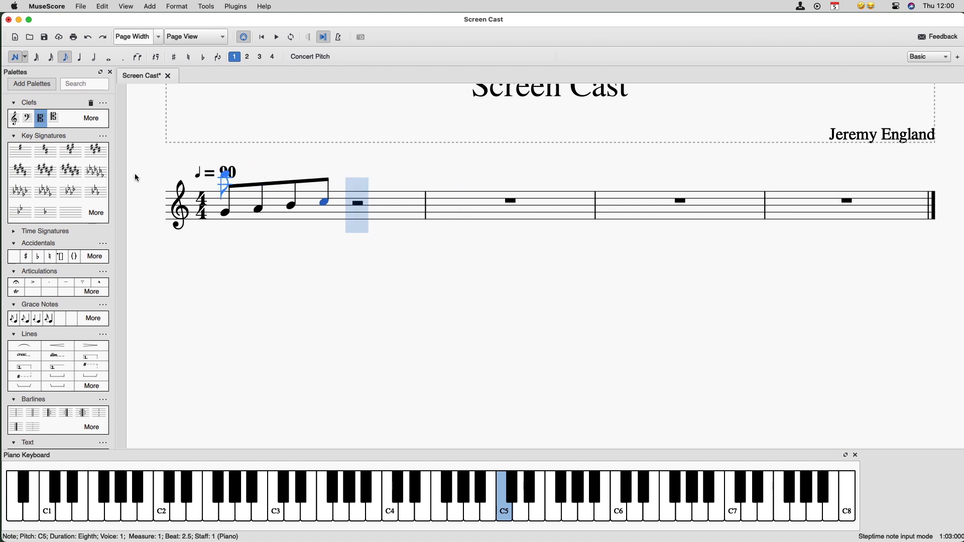
pyautogui.moveTo(45, 150)
pyautogui.mouseDown()
pyautogui.moveTo(290, 203)
pyautogui.moveTo(409, 207)
pyautogui.moveTo(393, 217)
pyautogui.moveTo(505, 190)
pyautogui.moveTo(70, 153)
pyautogui.moveTo(59, 155)
pyautogui.moveTo(413, 210)
pyautogui.moveTo(63, 192)
pyautogui.mouseUp()
# Try to attach a staccato dot to the first note while still in note input mode
pyautogui.scroll(-3, 50, 216)
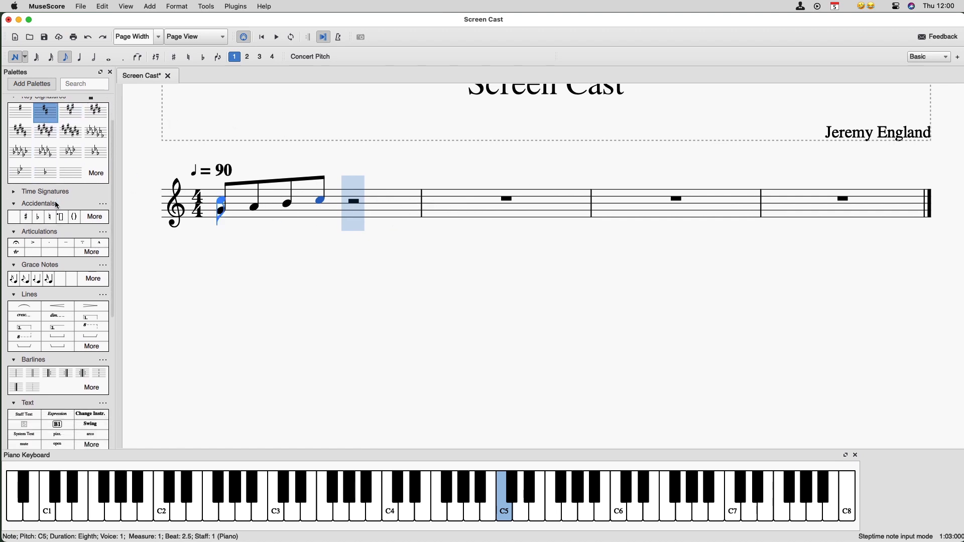
pyautogui.scroll(-2, 50, 233)
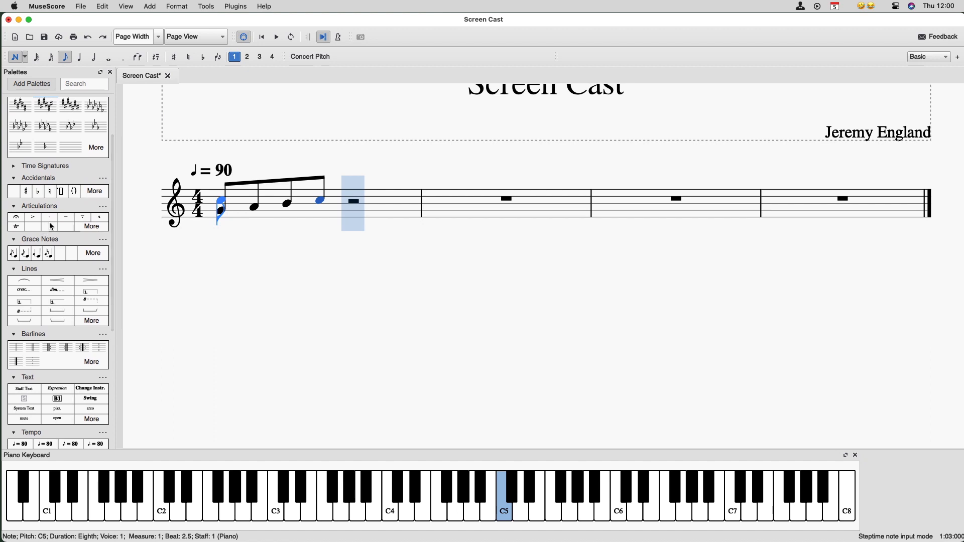
pyautogui.scroll(-4, 45, 268)
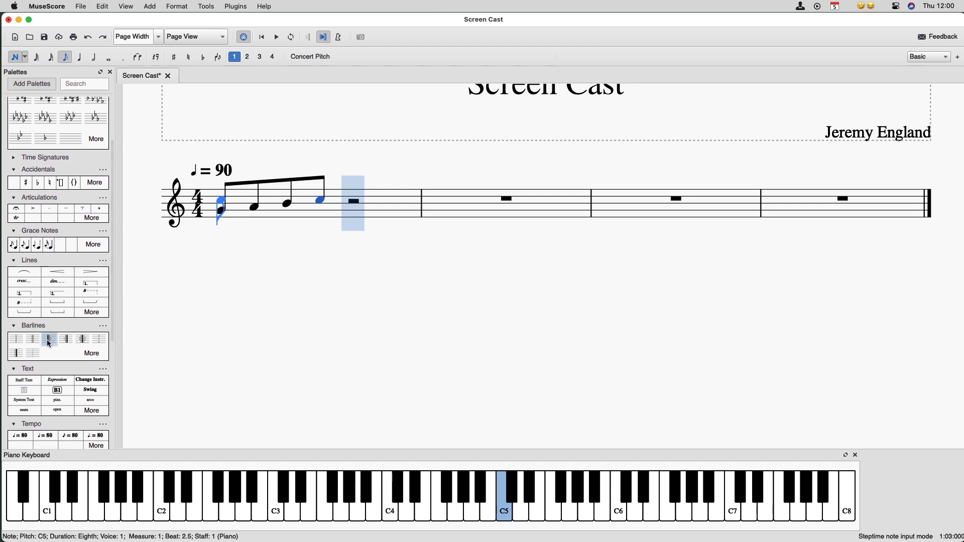
pyautogui.scroll(-1, 49, 423)
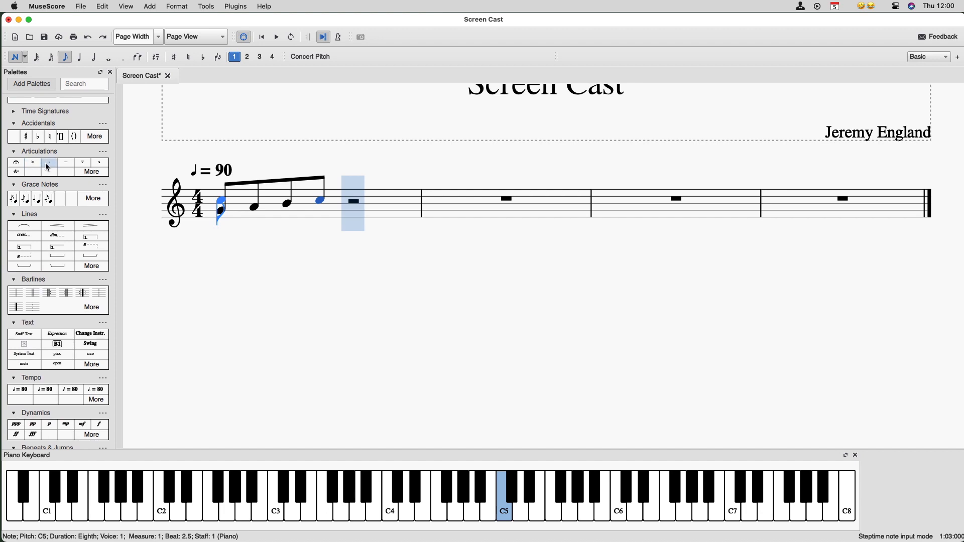
pyautogui.moveTo(49, 162); pyautogui.dragTo(208, 204)
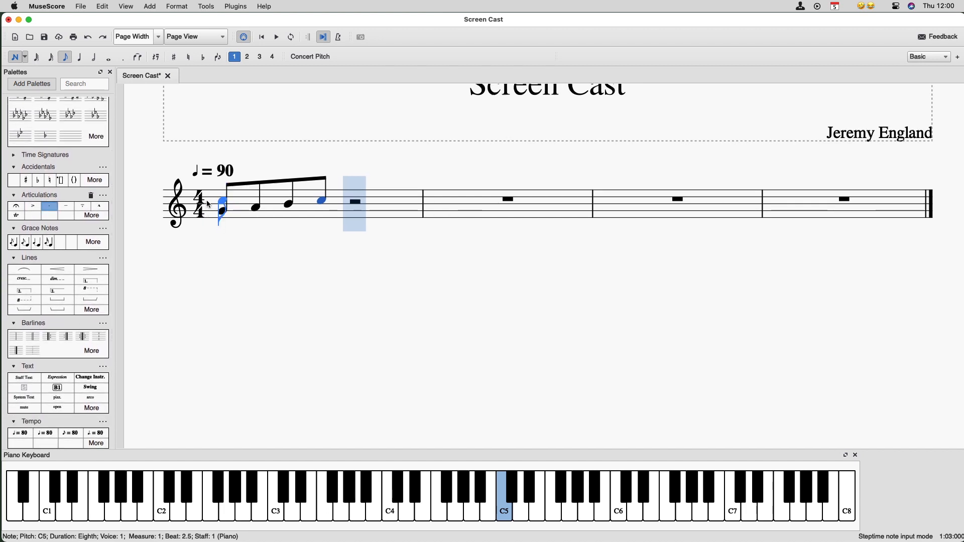
# Leave note input, then add staccato dots to the first two eighth notes and accents to the third and fourth
pyautogui.click(14, 57)
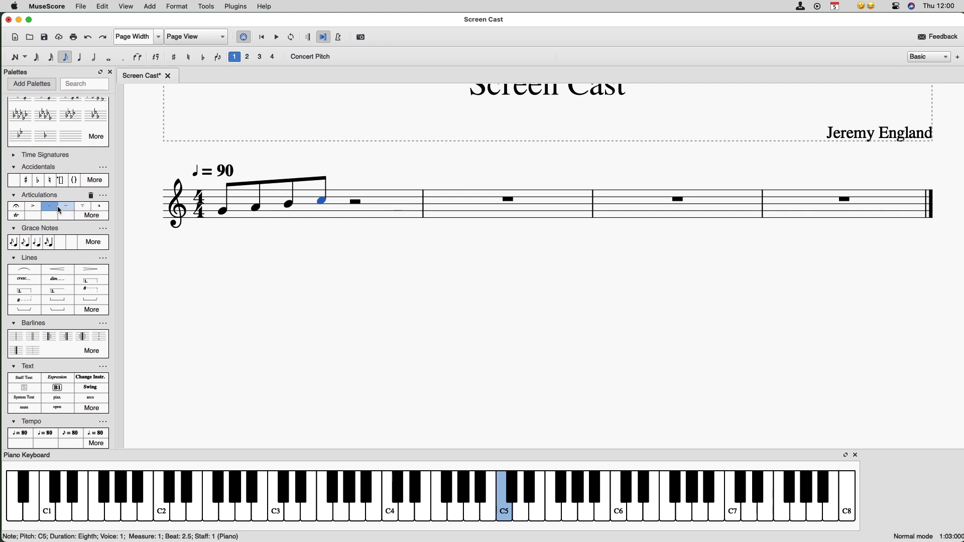
pyautogui.moveTo(50, 206); pyautogui.dragTo(222, 217)
pyautogui.moveTo(50, 206); pyautogui.dragTo(256, 213)
pyautogui.moveTo(32, 206); pyautogui.dragTo(288, 204)
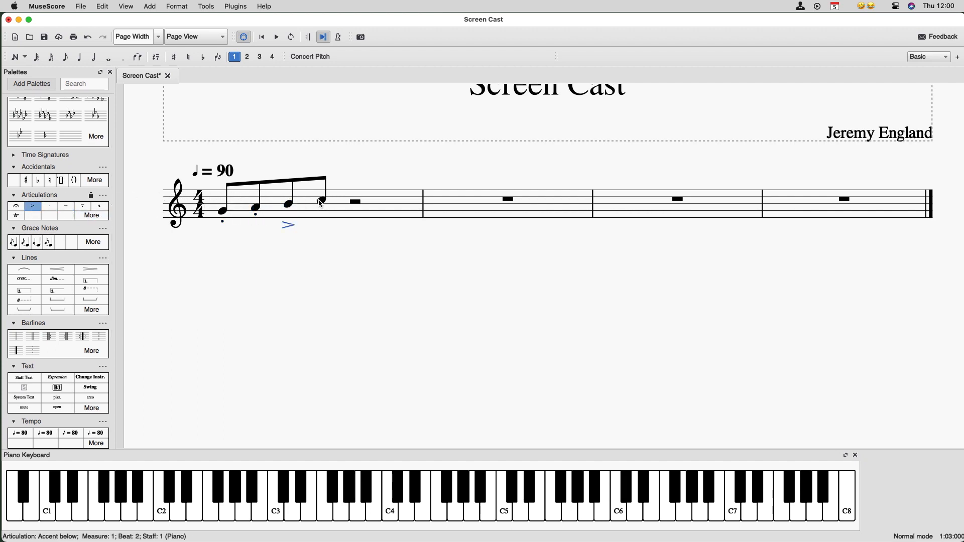
pyautogui.click(321, 204)
pyautogui.click(36, 209)
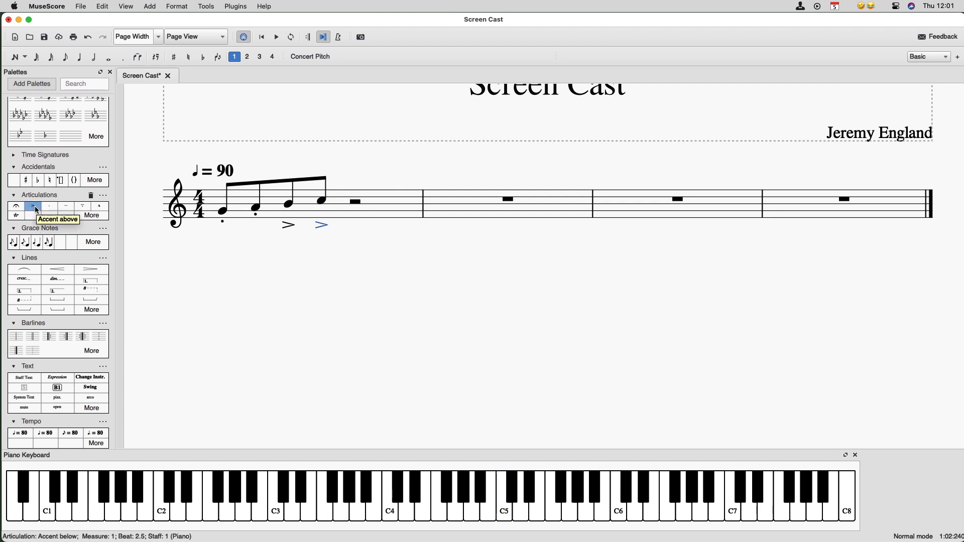
# Enter quarter notes on C5 at beats 3 and 4 of measure 1 and leave note input
pyautogui.press('n')
pyautogui.click(357, 201)
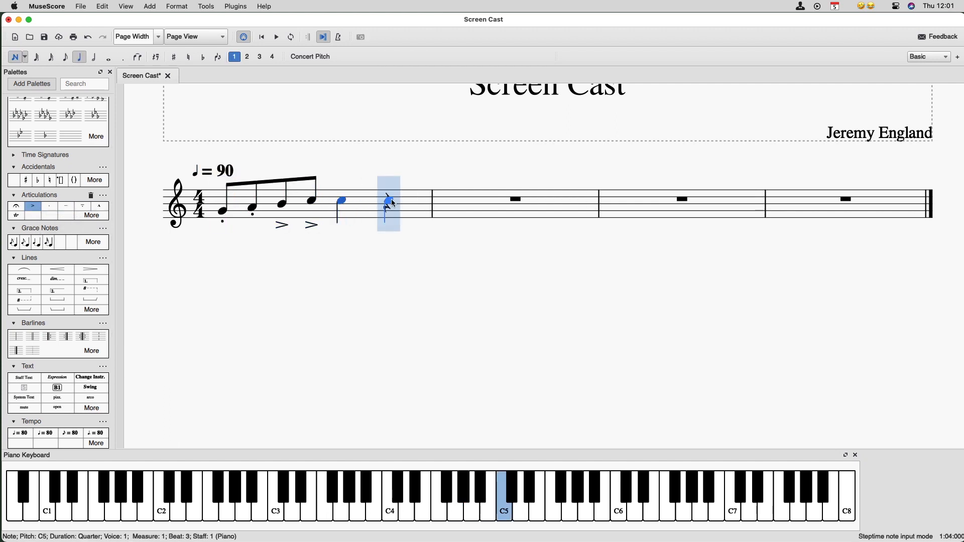
pyautogui.click(391, 199)
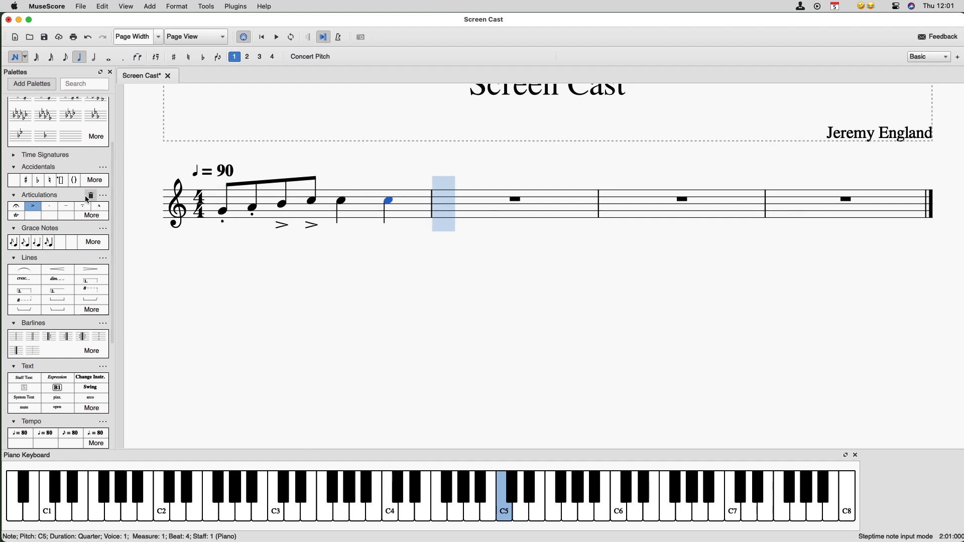
pyautogui.press('Escape')
# Add a tenuto and a trill to the beat 3 quarter note and a fermata to the beat 4 note
pyautogui.click(343, 202)
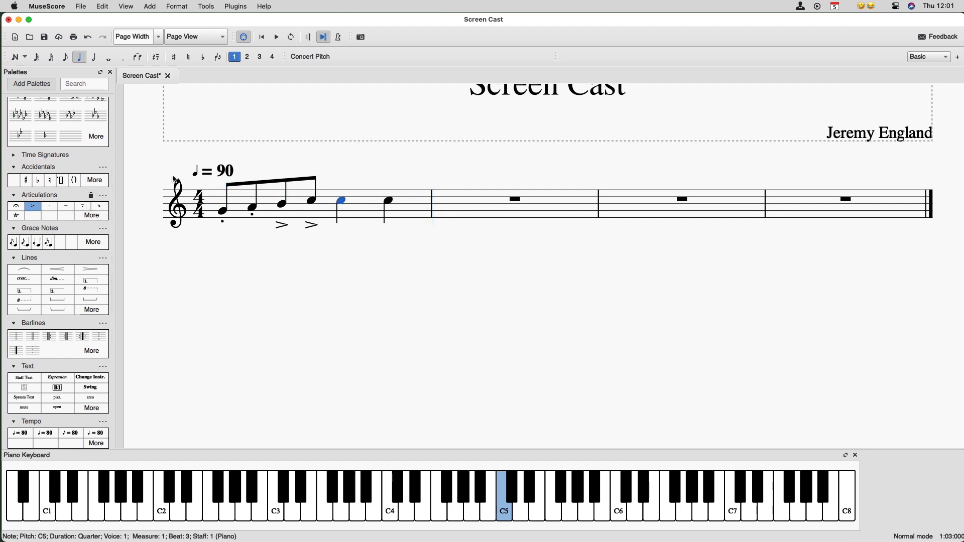
pyautogui.click(66, 206)
pyautogui.click(388, 200)
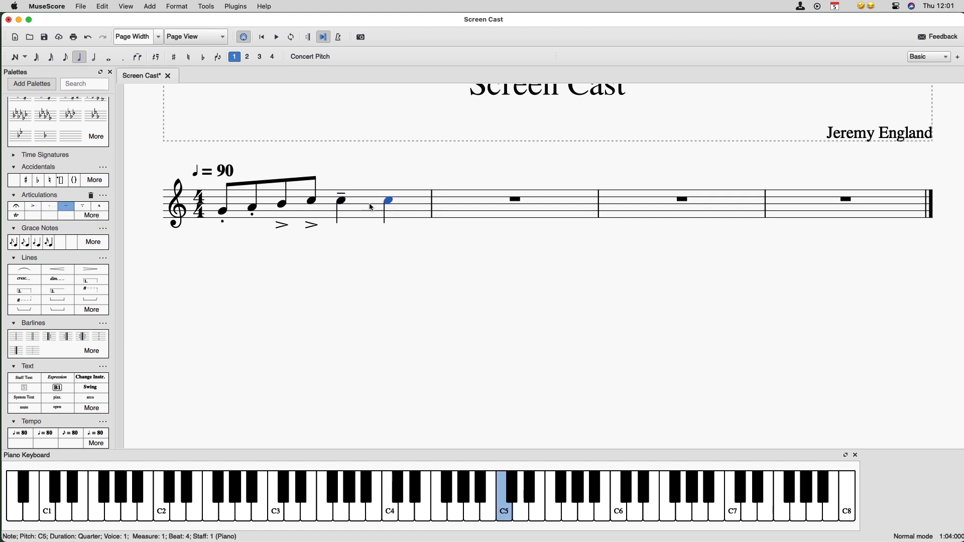
pyautogui.click(16, 210)
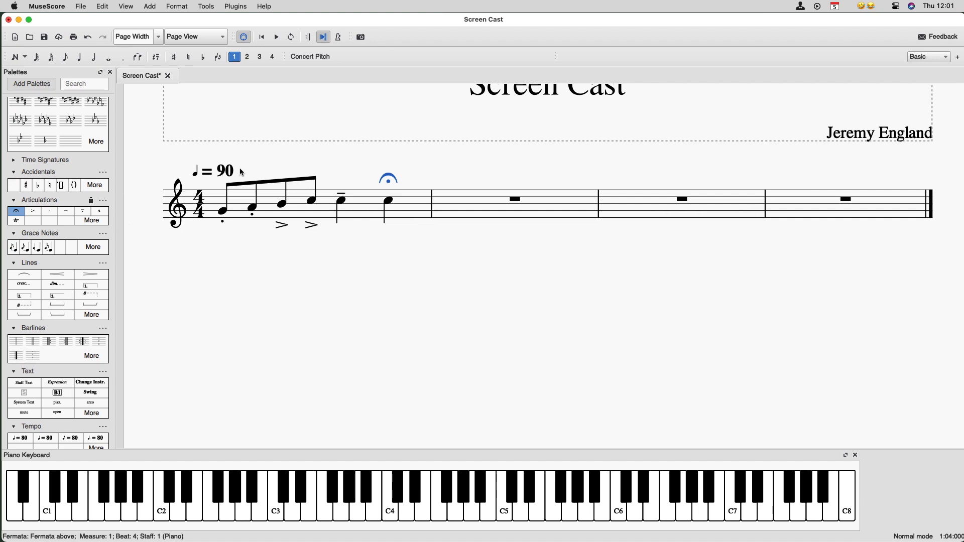
pyautogui.moveTo(16, 220); pyautogui.dragTo(344, 203)
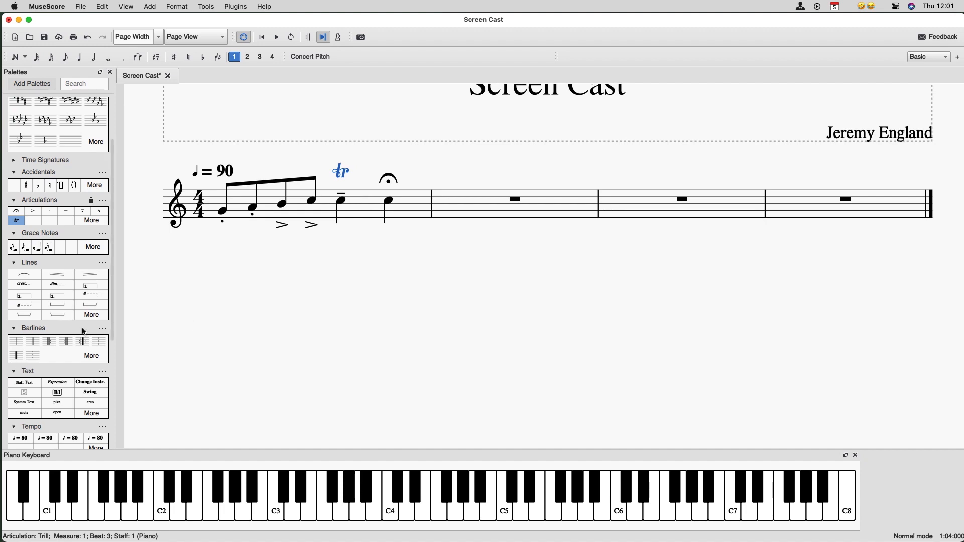
# Add a ppp dynamic to the first note of measure 1
pyautogui.scroll(-4, 75, 333)
pyautogui.scroll(-3, 74, 333)
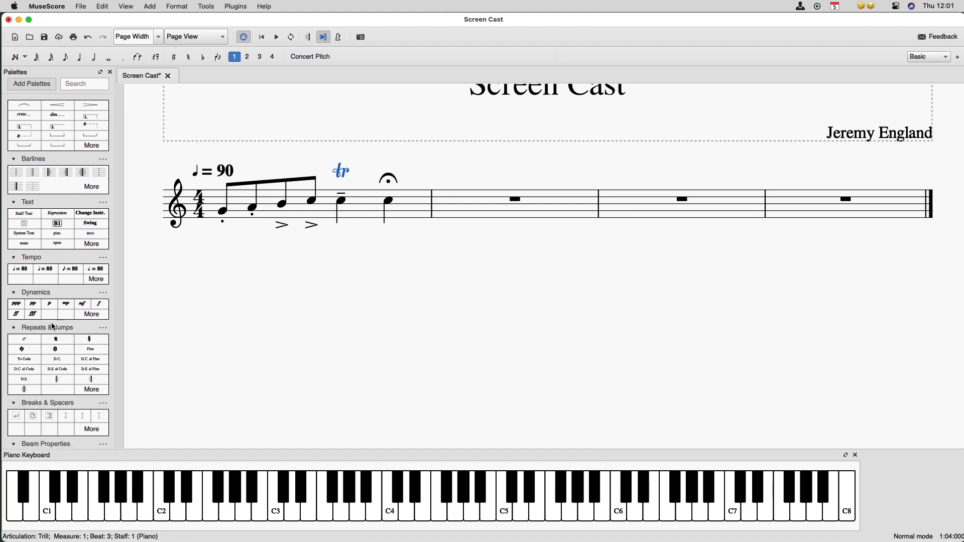
pyautogui.moveTo(16, 300); pyautogui.dragTo(223, 213)
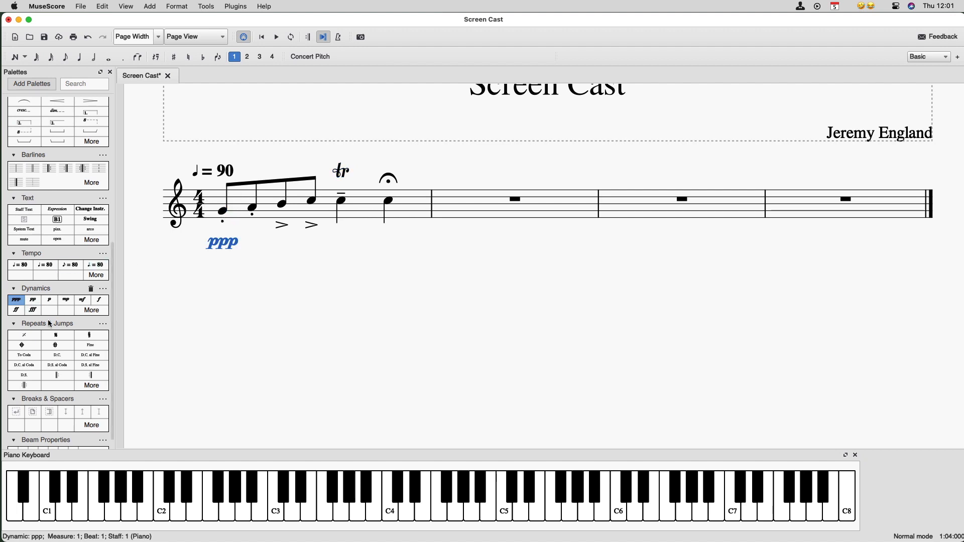
# Add an f dynamic to the beat 4 note and a crescendo hairpin from the ppp, shortened to end just before the f
pyautogui.moveTo(99, 301); pyautogui.dragTo(388, 202)
pyautogui.scroll(2, 74, 163)
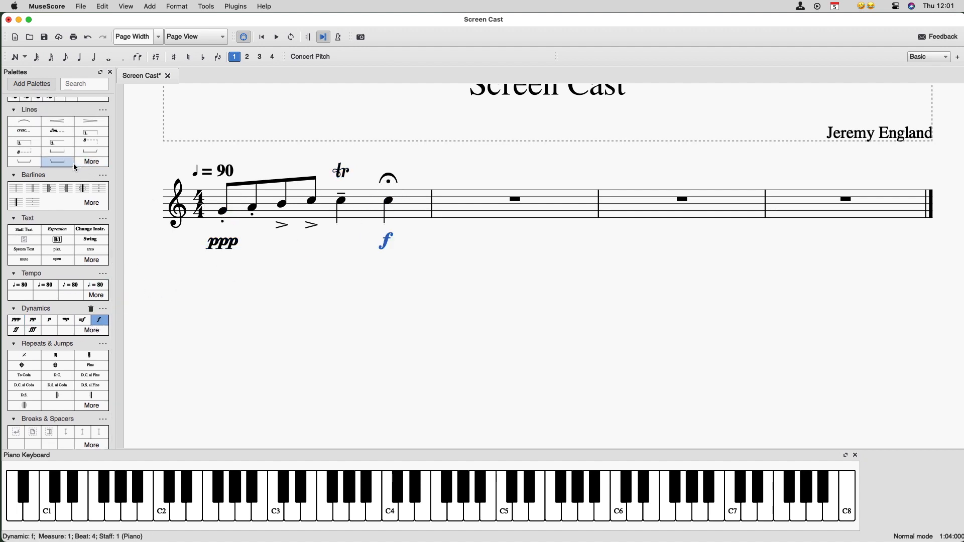
pyautogui.moveTo(55, 128); pyautogui.dragTo(224, 246)
pyautogui.click(424, 261)
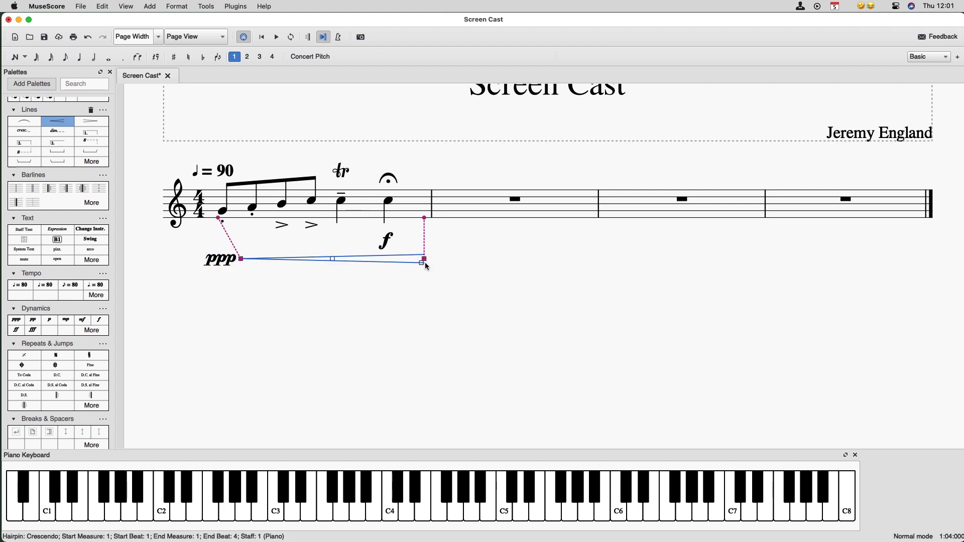
pyautogui.moveTo(425, 262); pyautogui.dragTo(376, 254)
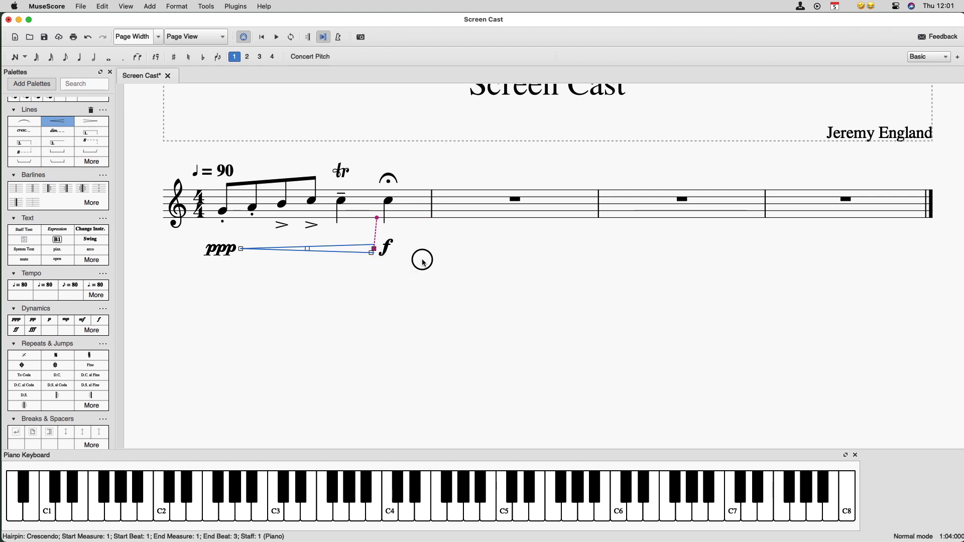
pyautogui.click(384, 309)
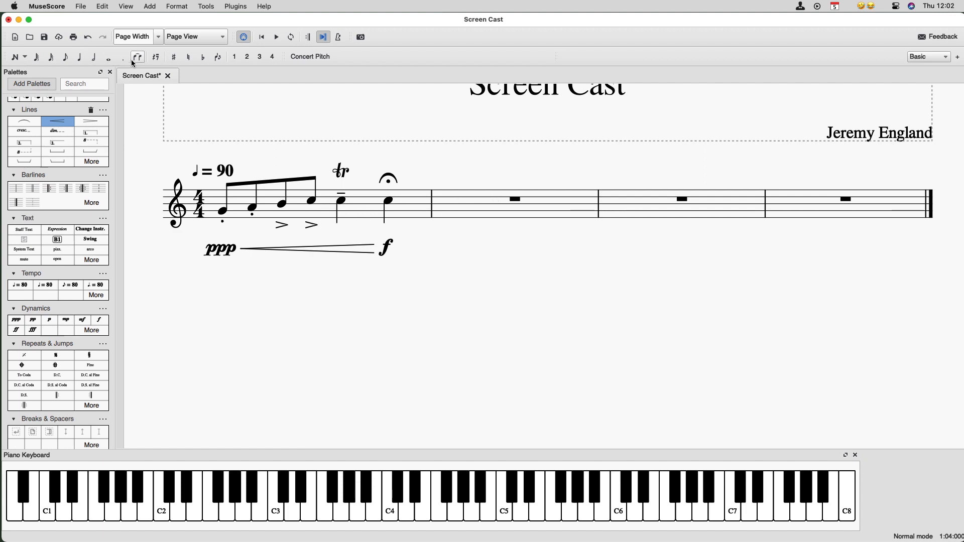
# Enter quarter rests on beats 1 and 2 of measure 2 and turn note input on with the quarter duration
pyautogui.click(467, 218)
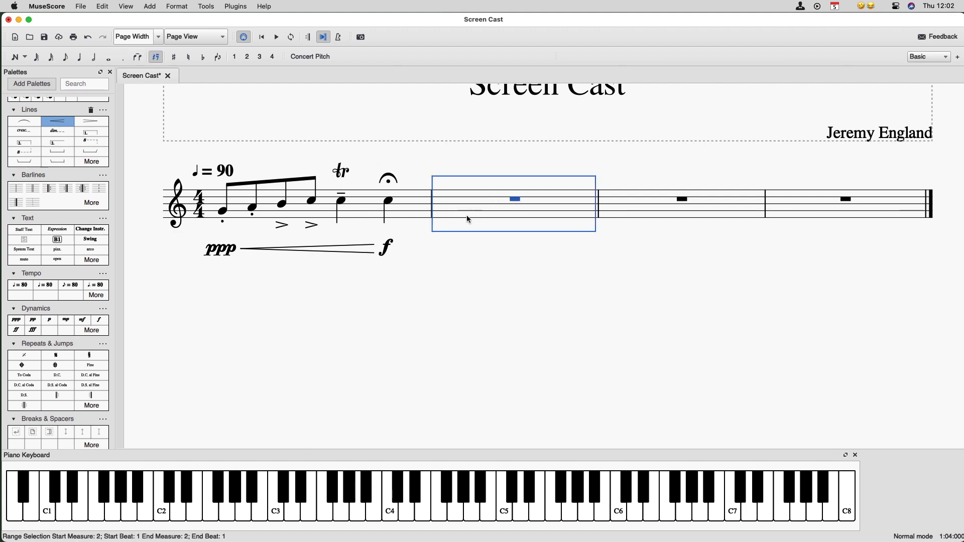
pyautogui.click(78, 59)
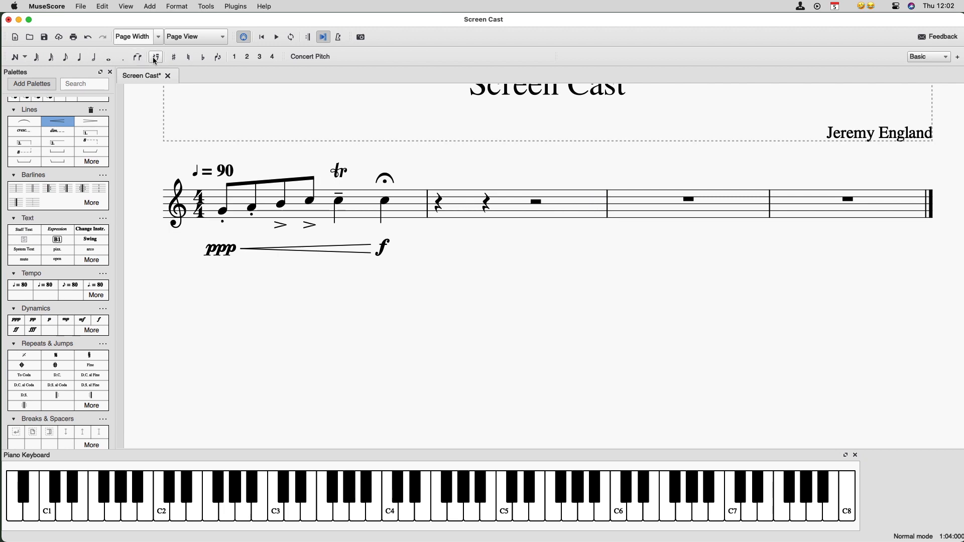
pyautogui.press('n')
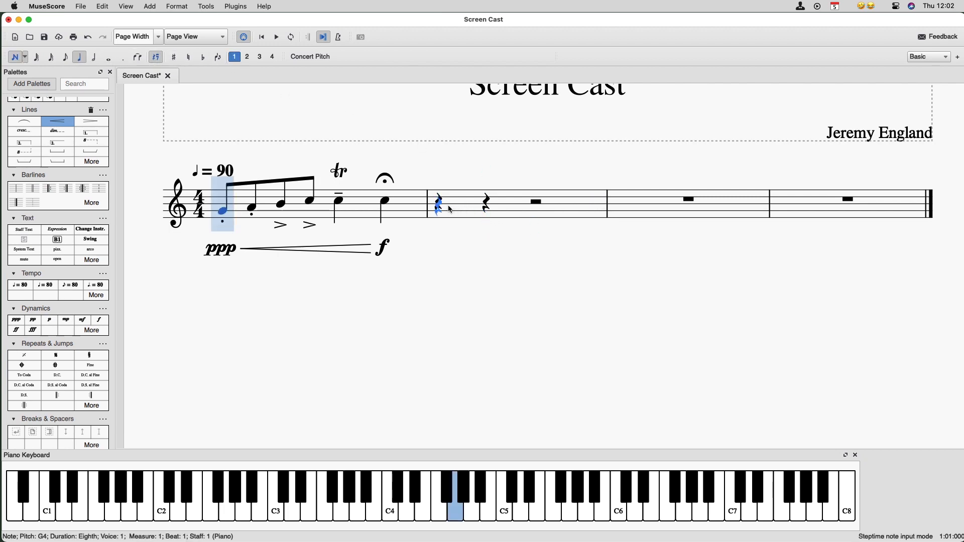
# Hide the piano keyboard and the palettes so that the score fills the window
pyautogui.press('p')
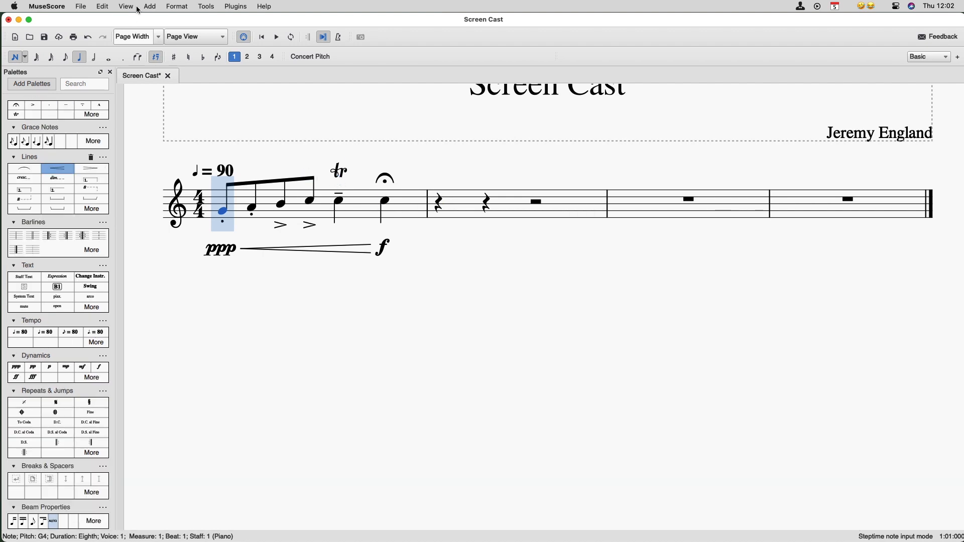
pyautogui.click(177, 6)
pyautogui.moveTo(154, 8)
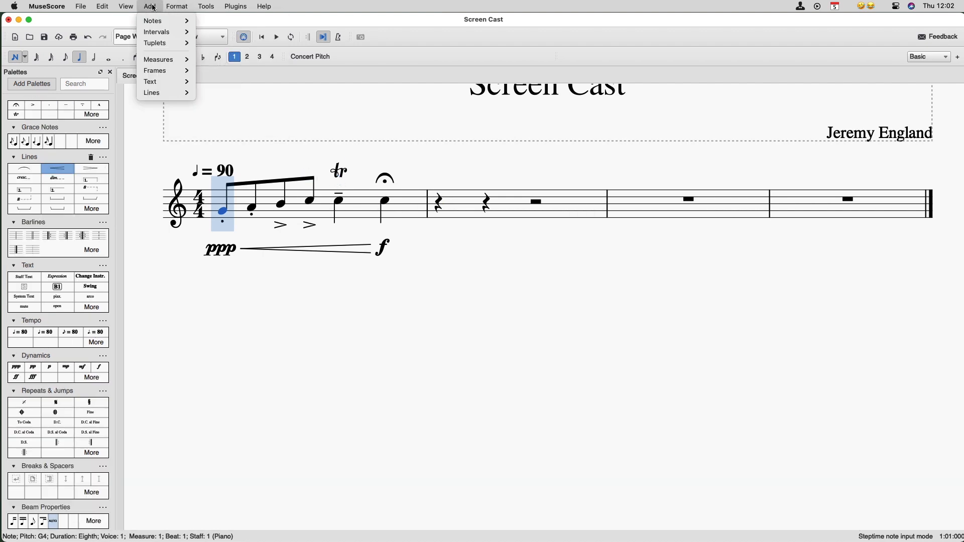
pyautogui.click(133, 19)
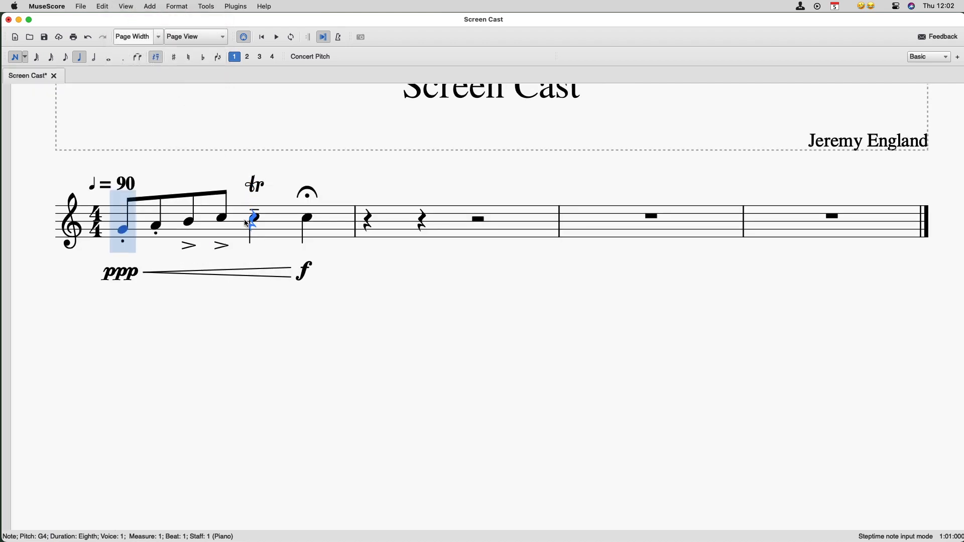
pyautogui.scroll(2, 251, 211)
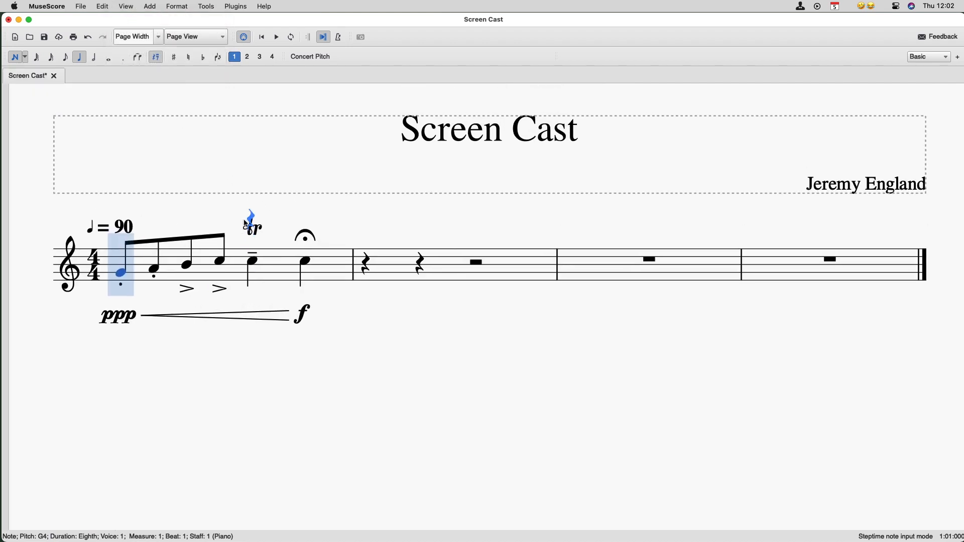